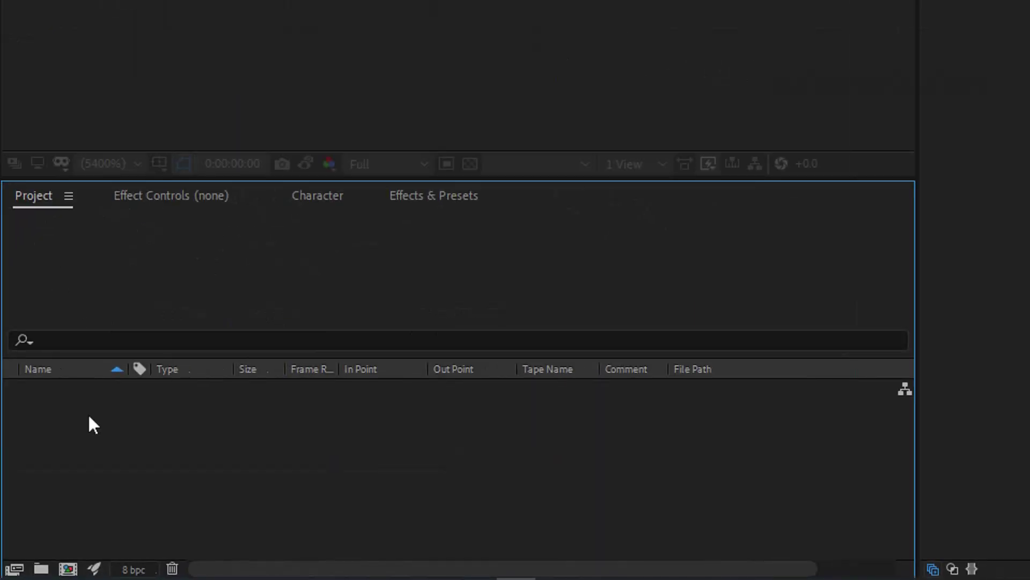
# - Import Forest Bacground FINAL.ai as a composition with footage dimensions set to Layer Size, and open that composition
pyautogui.rightClick(117, 450)
pyautogui.moveTo(216, 409)
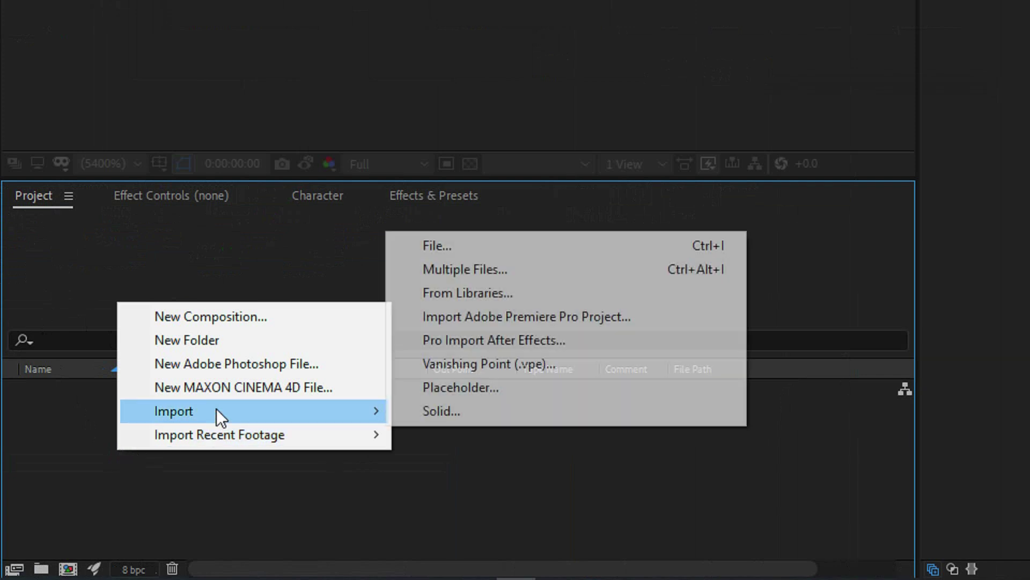
pyautogui.click(449, 247)
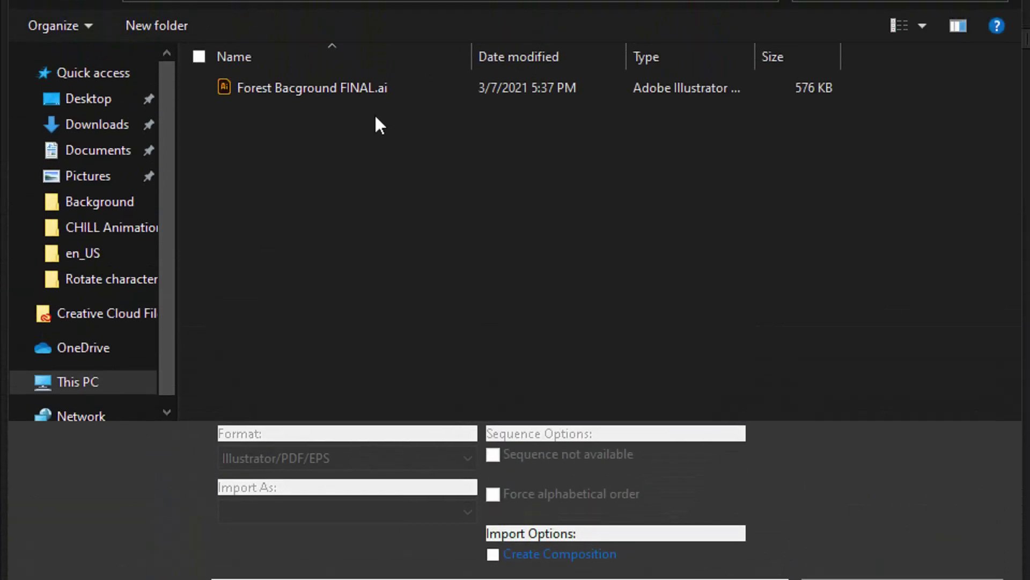
pyautogui.click(375, 144)
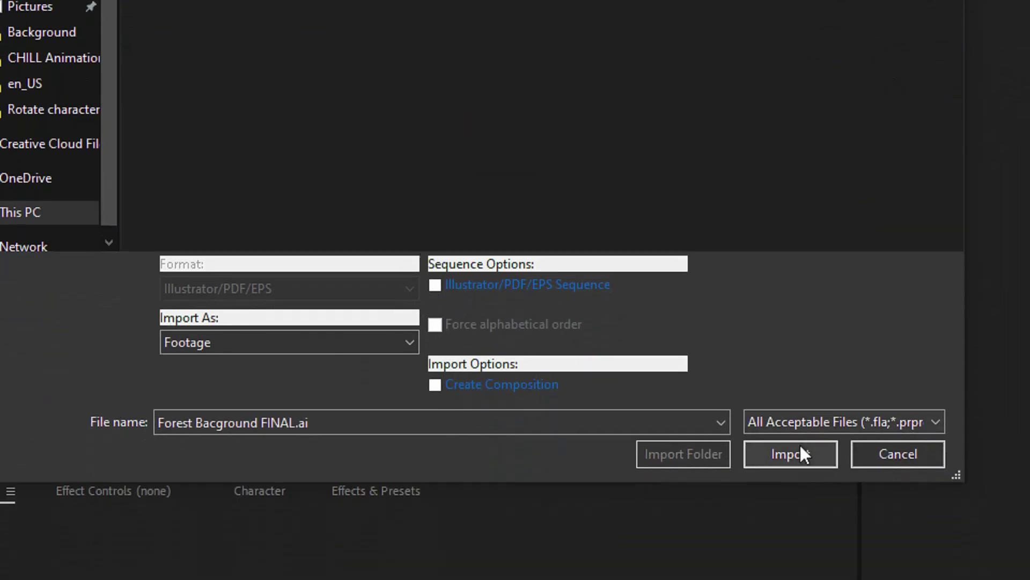
pyautogui.click(789, 453)
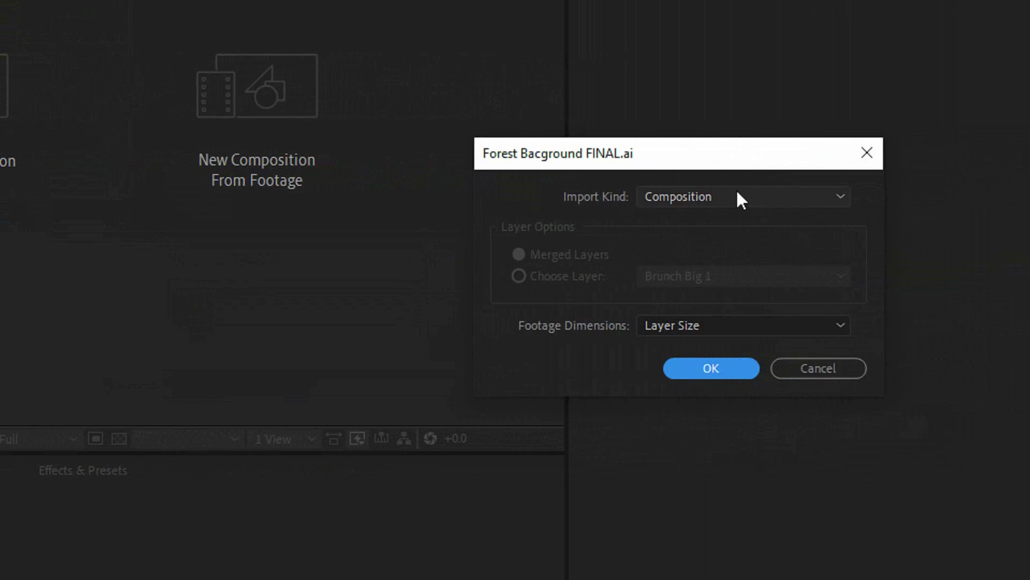
pyautogui.click(731, 373)
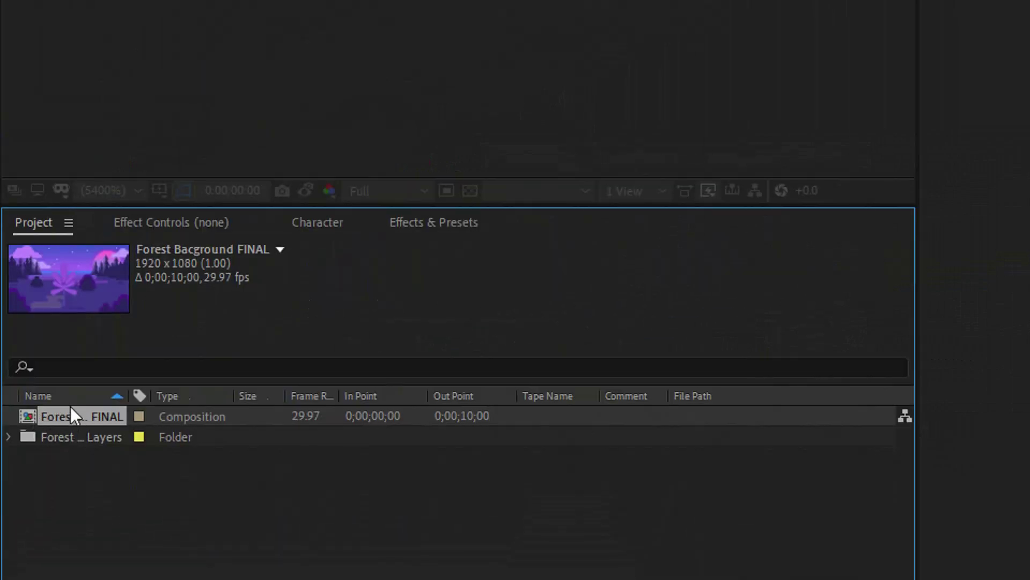
pyautogui.doubleClick(33, 417)
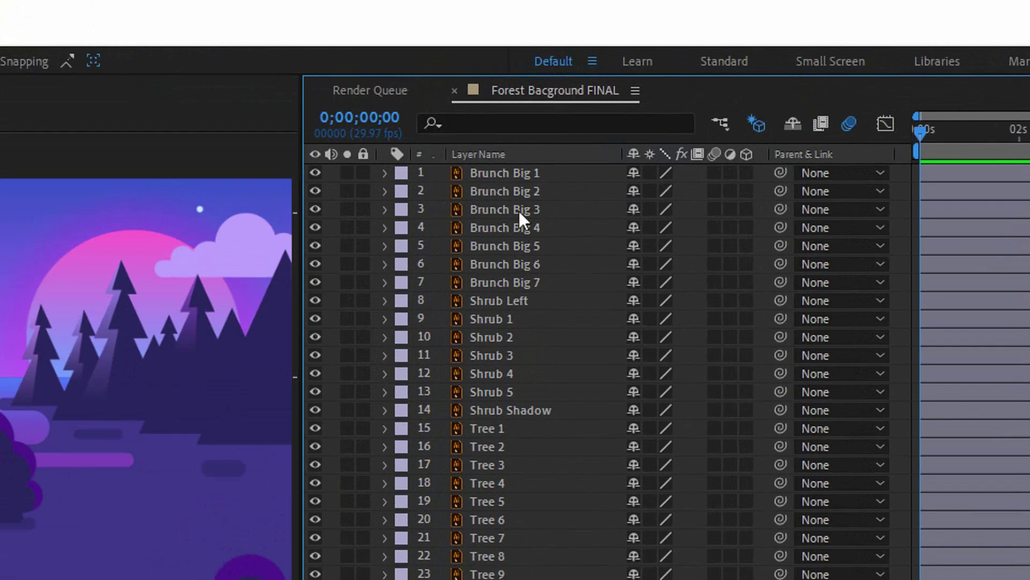
# - Pre-compose the layers Brunch Big 1 through Brunch Big 7 into a composition named Brunch
pyautogui.click(559, 85)
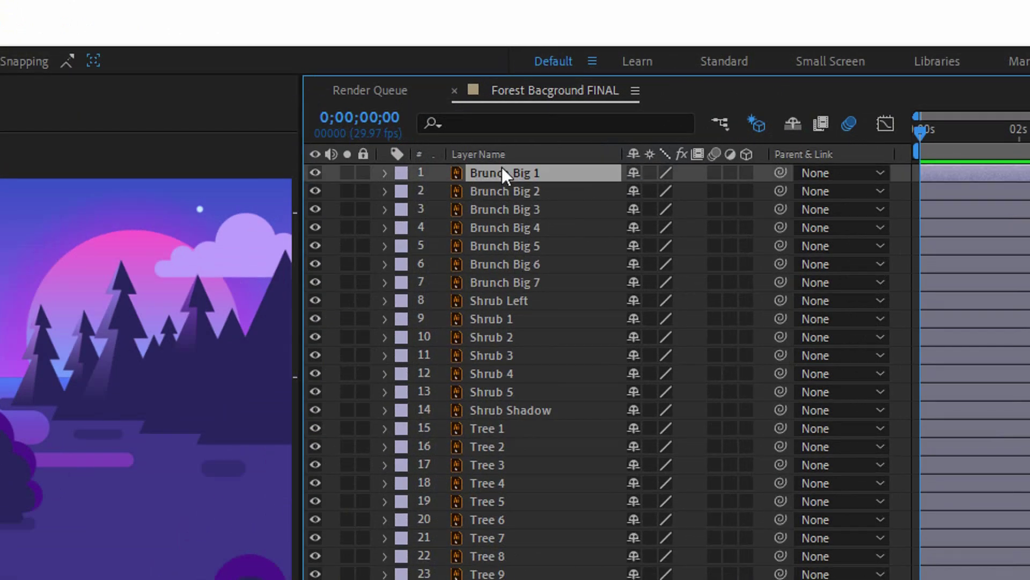
pyautogui.keyDown('shift'); pyautogui.click(533, 287); pyautogui.keyUp('shift')
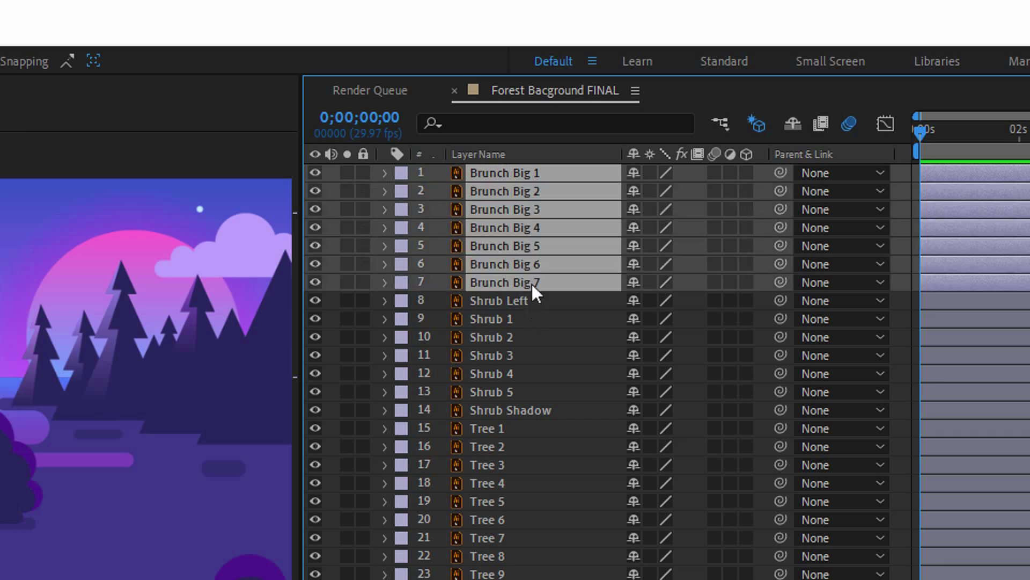
pyautogui.rightClick(523, 211)
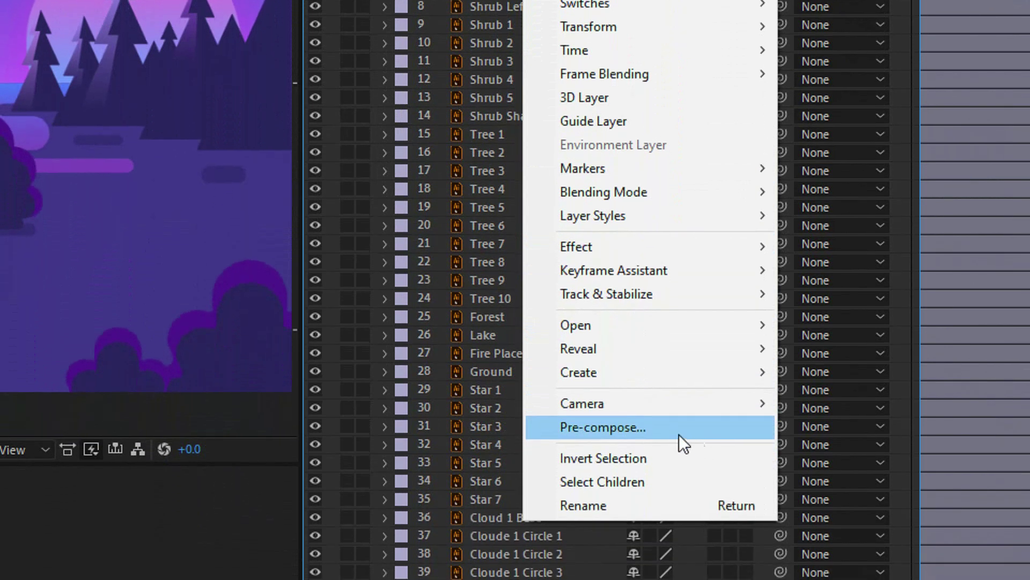
pyautogui.click(680, 430)
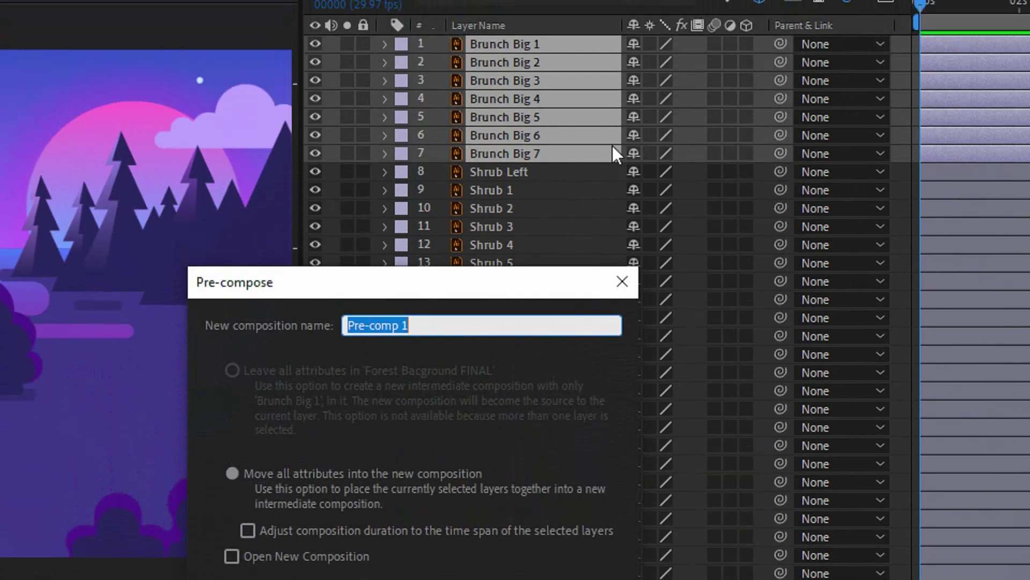
pyautogui.write('Brunch')
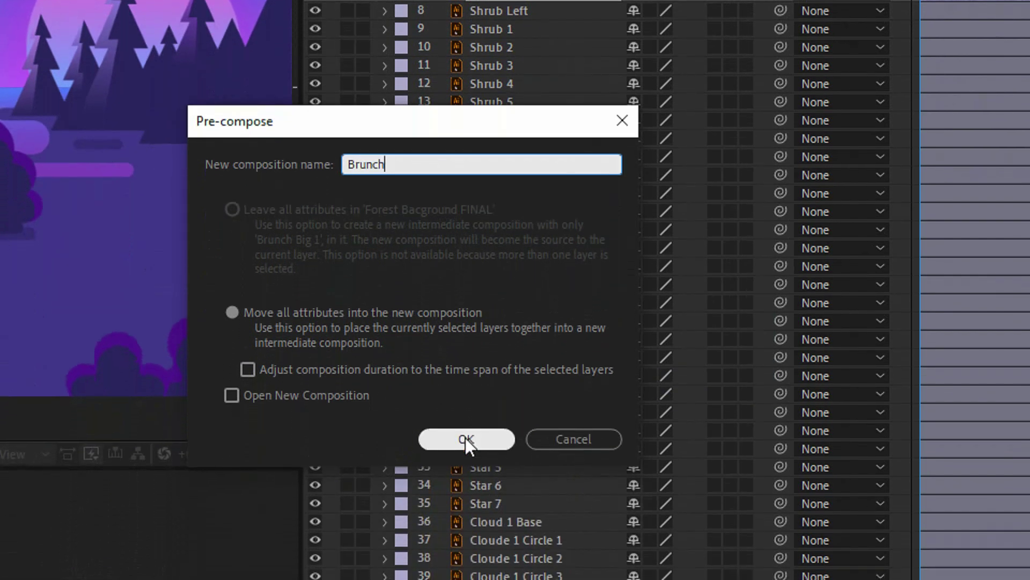
pyautogui.click(465, 436)
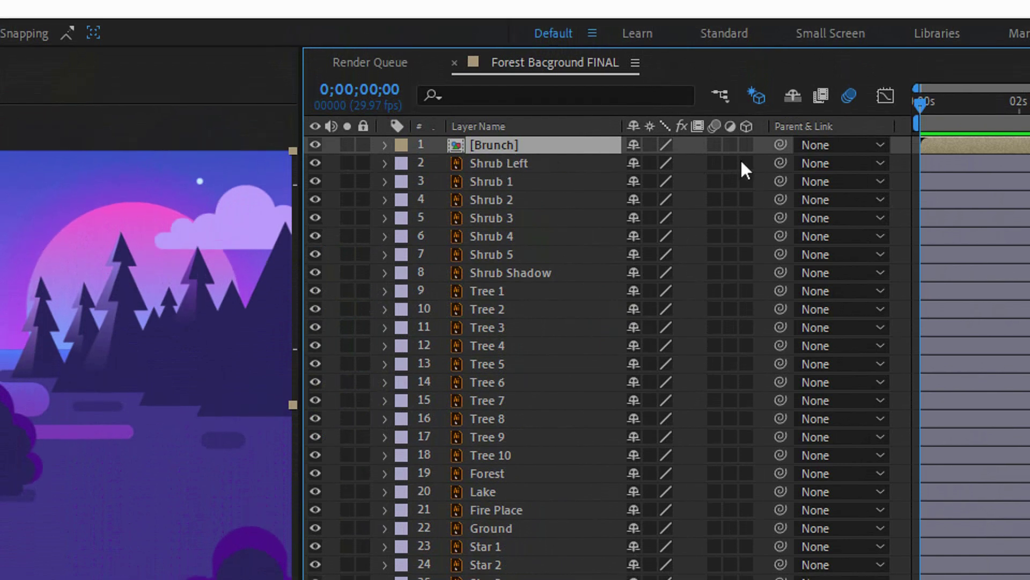
# - Pre-compose the layers from Shrub Left through Shrub Shadow into a composition named Shrub
pyautogui.click(499, 163)
pyautogui.keyDown('shift'); pyautogui.click(501, 276); pyautogui.keyUp('shift')
pyautogui.rightClick(501, 275)
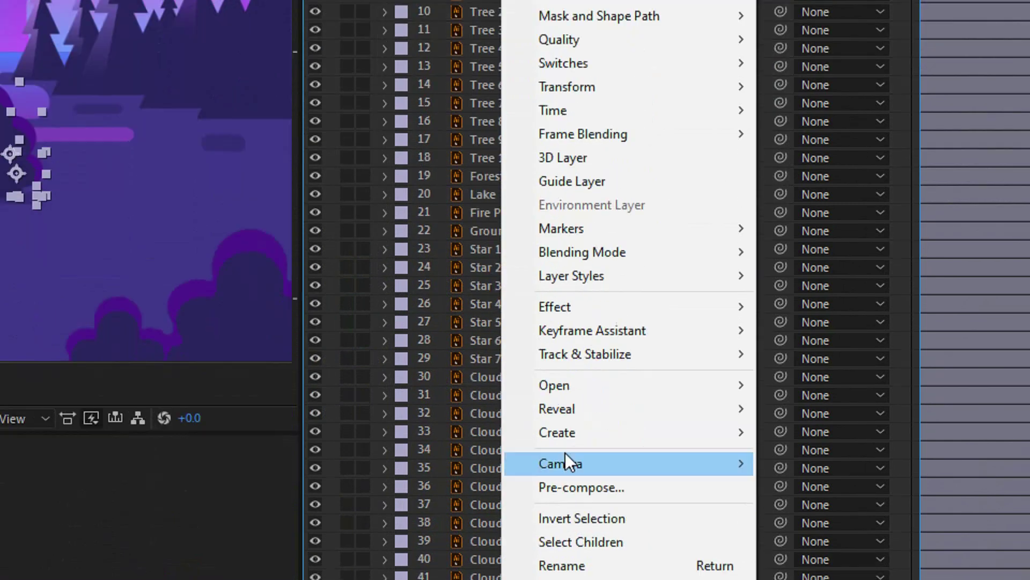
pyautogui.click(577, 486)
pyautogui.write('Shrub')
pyautogui.press('Return')
# - Pre-compose the layers Tree 1 through Tree 10 together with the Forest layer into a composition named Forest
pyautogui.click(494, 138)
pyautogui.keyDown('shift'); pyautogui.click(494, 311); pyautogui.keyUp('shift')
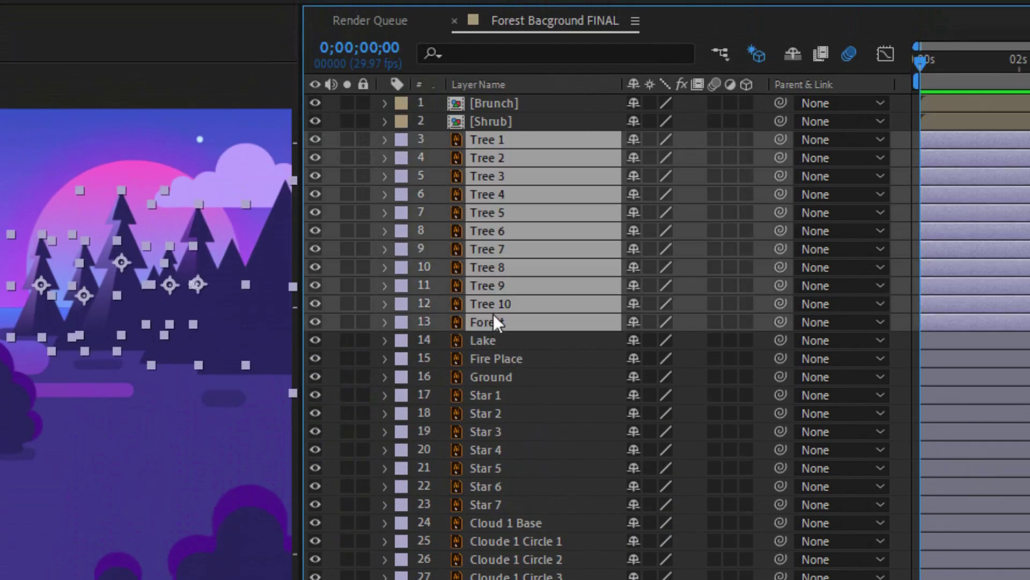
pyautogui.hotkey('ctrl', 'shift', 'c')
pyautogui.write('Forest')
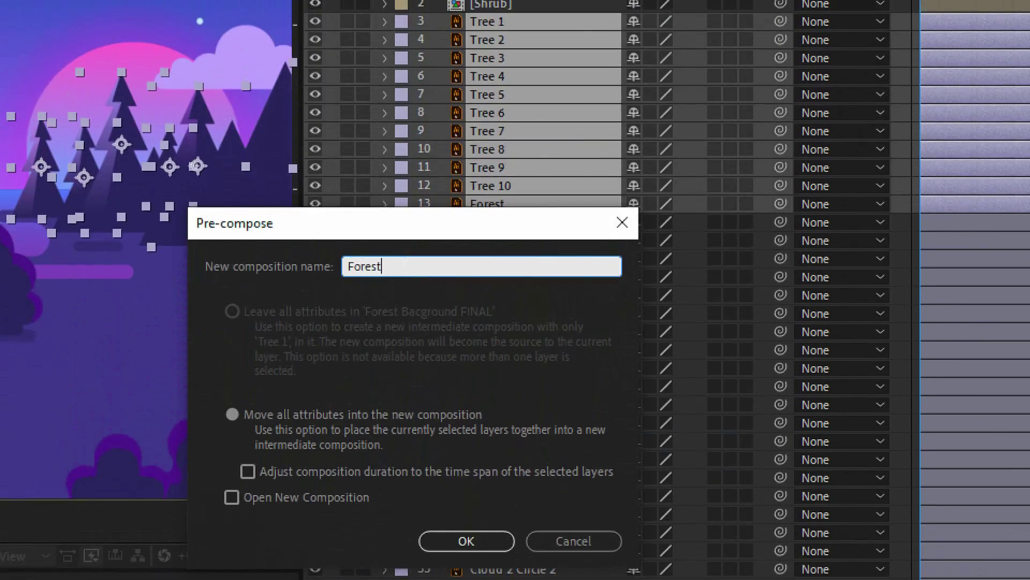
pyautogui.press('Return')
# - Pre-compose the layers Star 1 through Star 7 into a composition named Stars
pyautogui.click(494, 95)
pyautogui.keyDown('shift'); pyautogui.click(494, 204); pyautogui.keyUp('shift')
pyautogui.rightClick(493, 204)
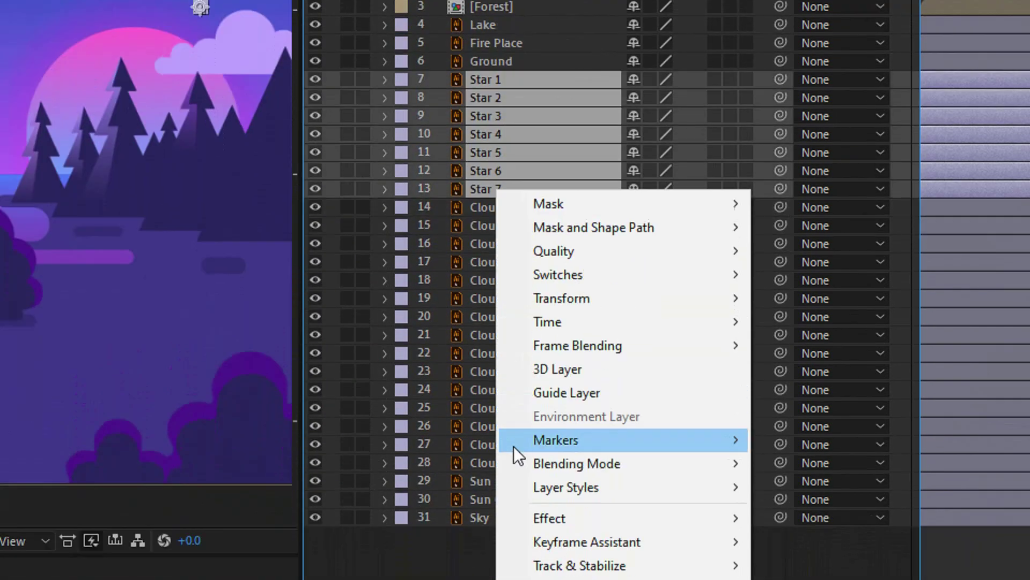
pyautogui.hotkey('ctrl', 'shift', 'c')
pyautogui.press('Return')
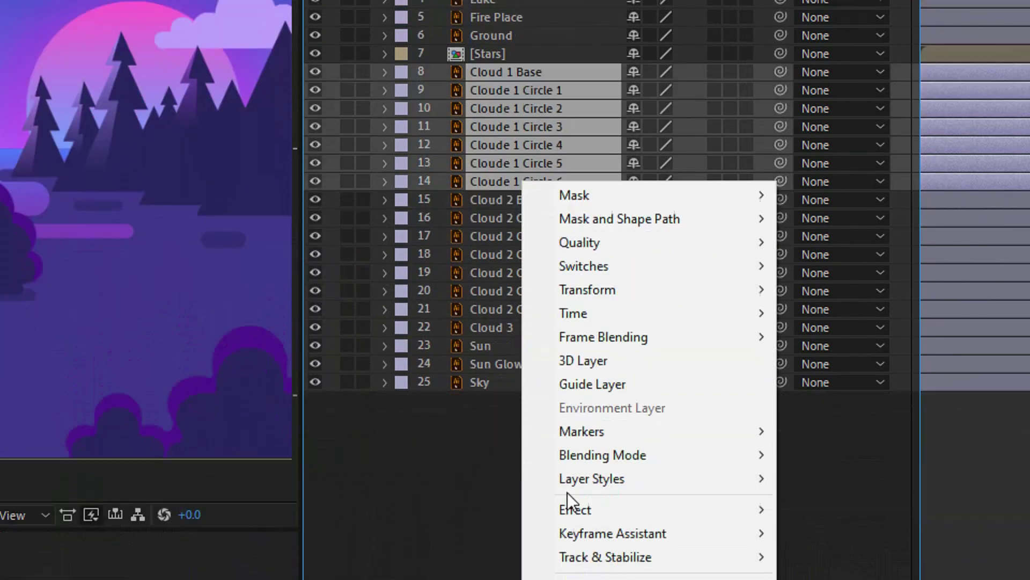
# - Pre-compose Cloud 1 Base and all the Cloude 1 Circle layers into a composition named Cloud 1
pyautogui.hotkey('ctrl', 'shift', 'c')
pyautogui.write('Cloud 1')
pyautogui.press('Return')
# - Pre-compose Cloud 2 Base and all the Cloud 2 Circle layers into a composition named Cloud 2
pyautogui.click(505, 24)
pyautogui.keyDown('shift'); pyautogui.click(511, 249); pyautogui.keyUp('shift')
pyautogui.rightClick(504, 249)
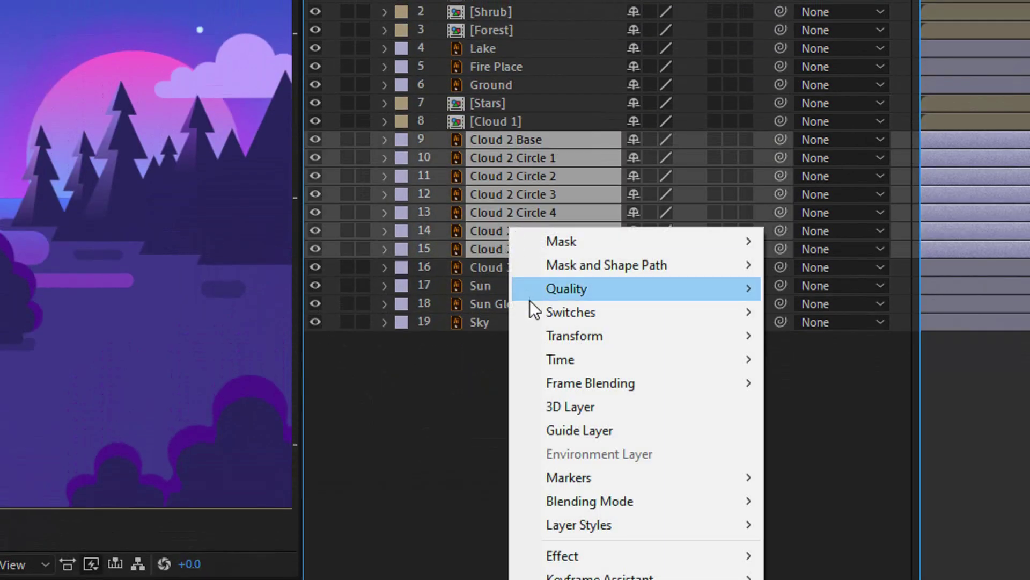
pyautogui.click(575, 443)
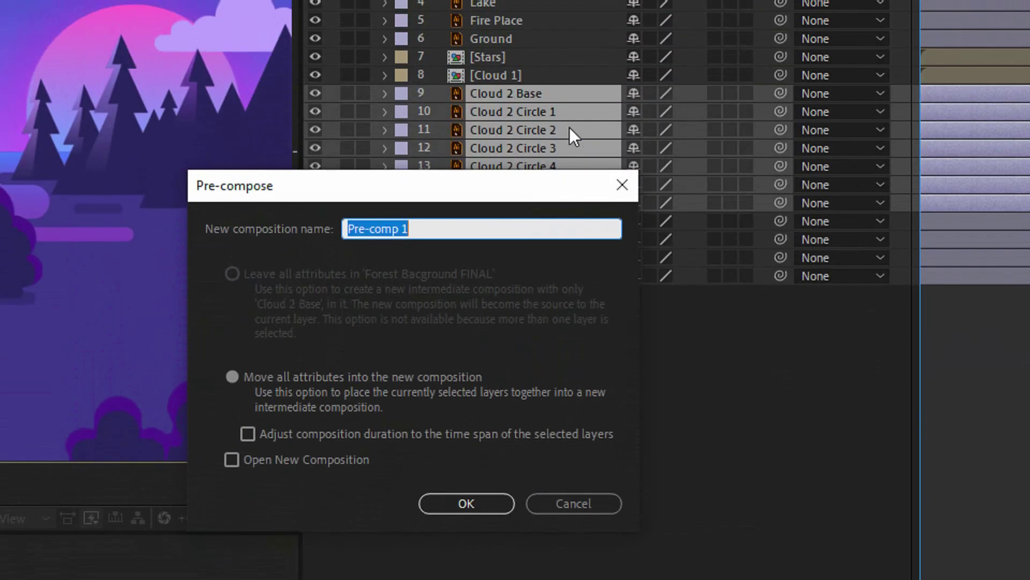
pyautogui.write('Cloud')
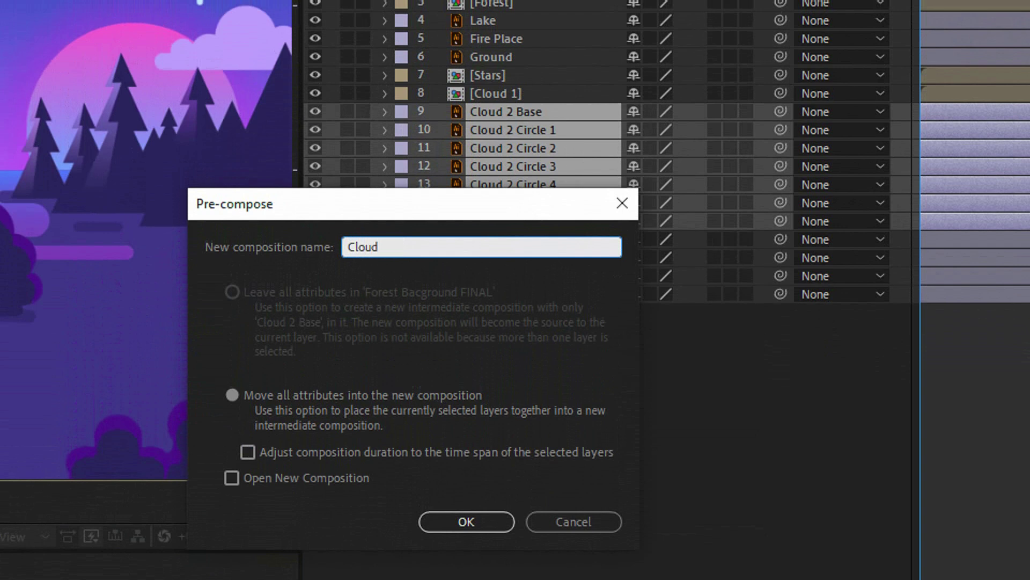
pyautogui.write(' 2')
pyautogui.click(482, 521)
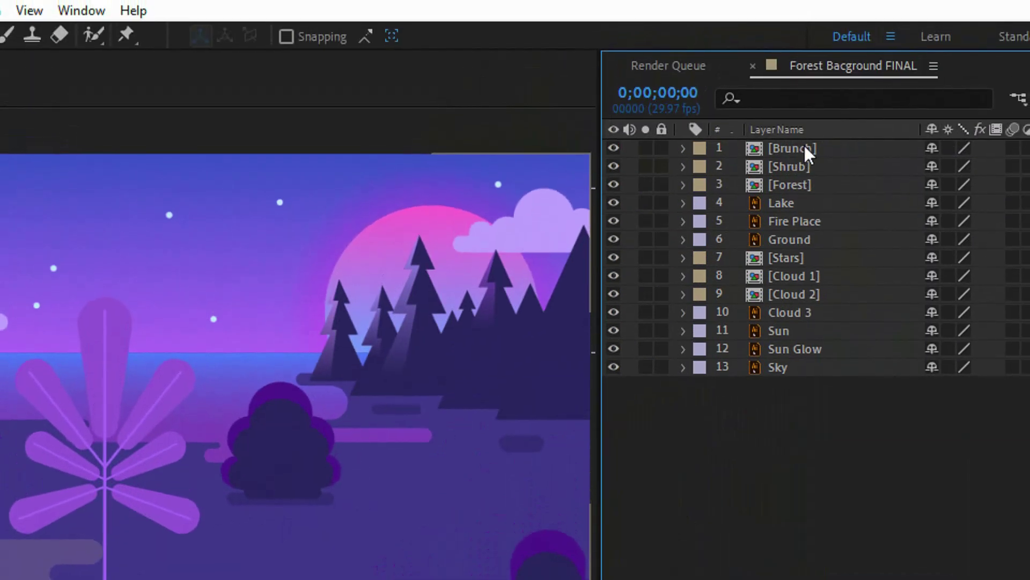
# - Open the Brunch composition and move the anchor point of Brunch Big 2 to where its leaf joins the central stem
pyautogui.doubleClick(796, 148)
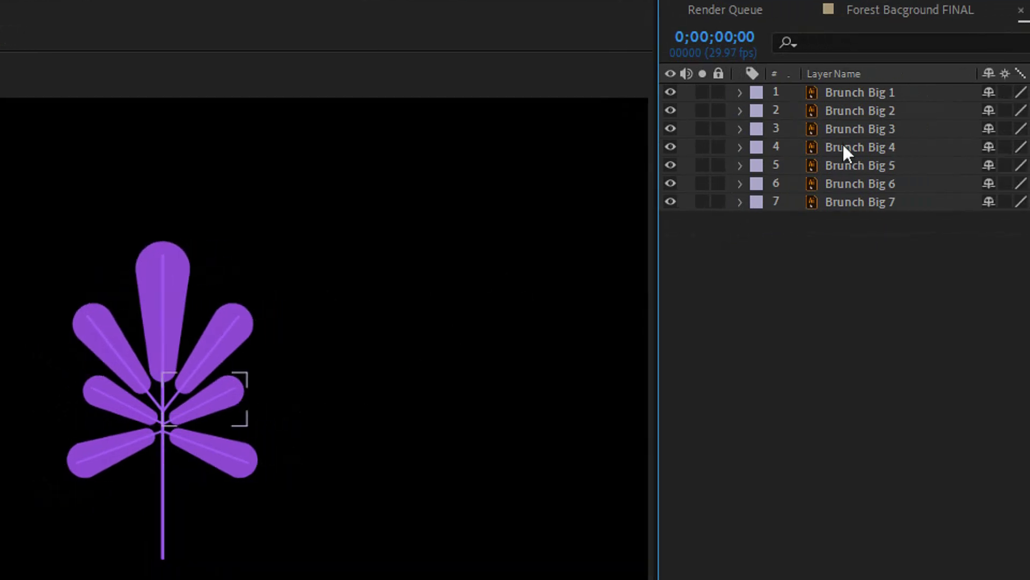
pyautogui.click(839, 112)
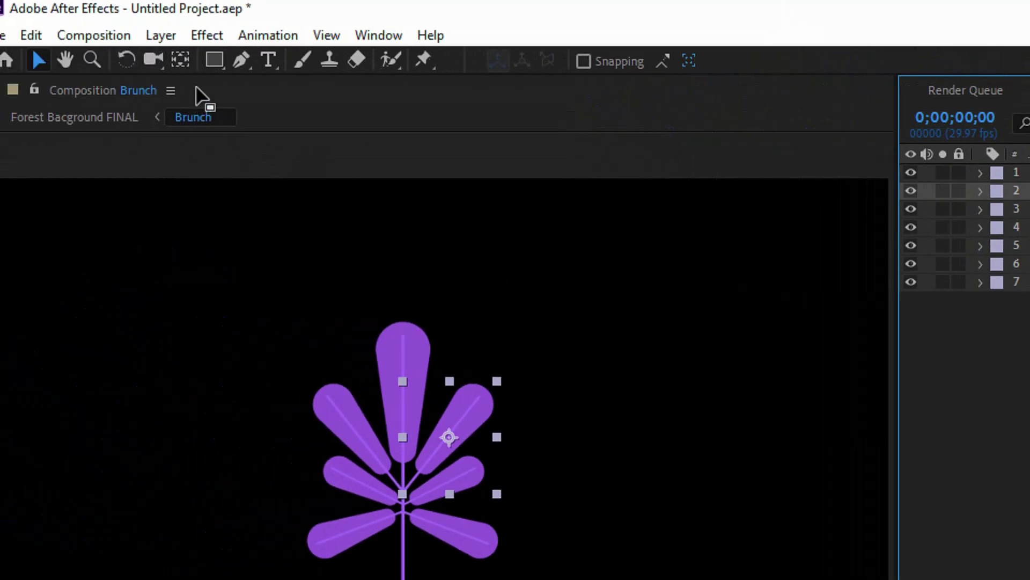
pyautogui.click(180, 60)
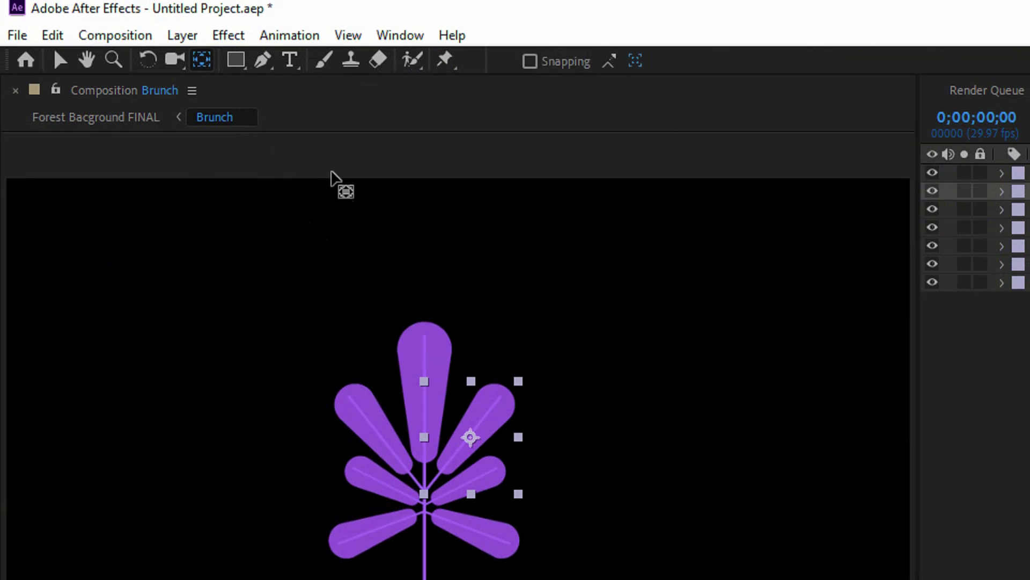
pyautogui.moveTo(472, 446); pyautogui.dragTo(424, 477)
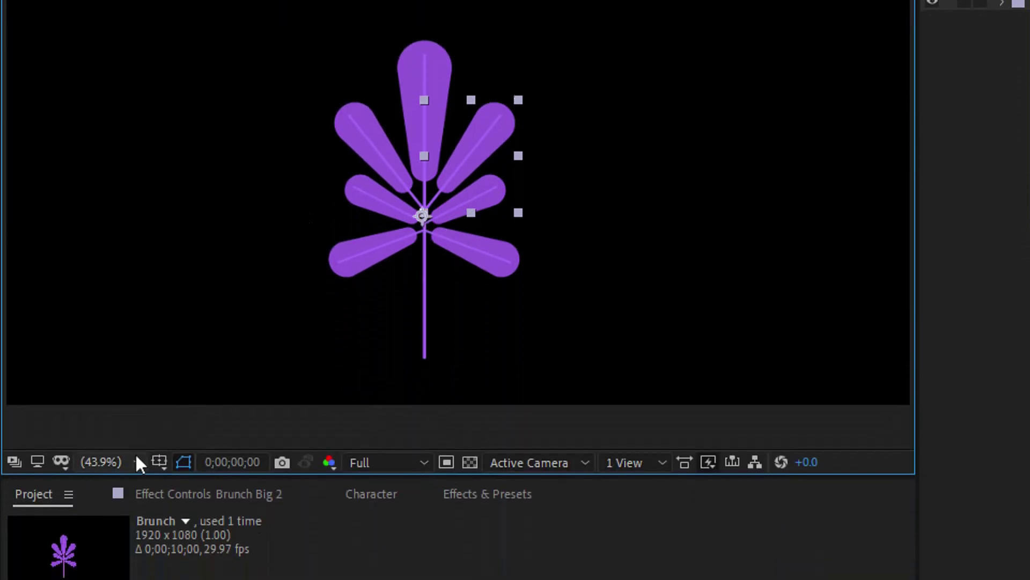
pyautogui.click(136, 539)
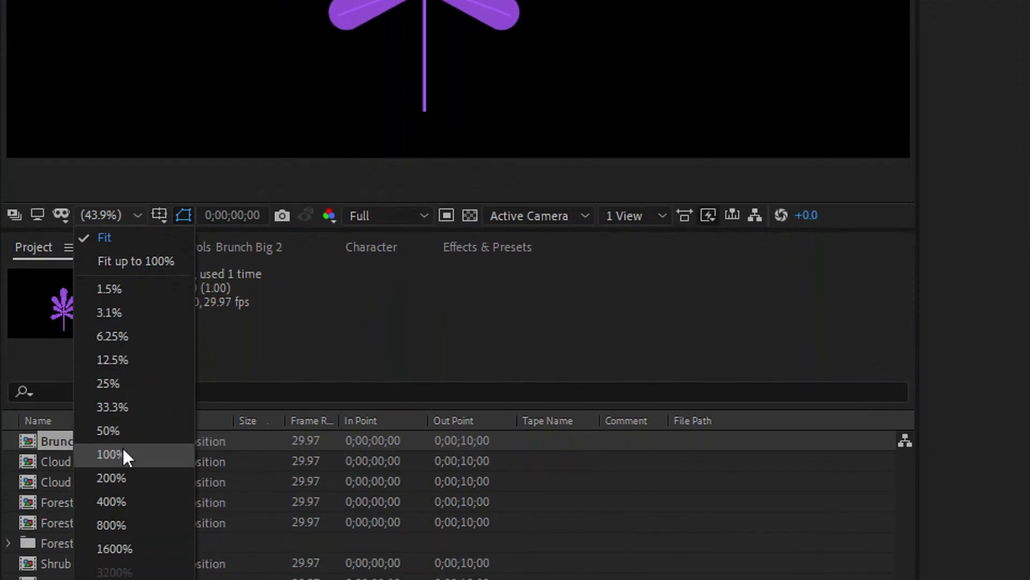
pyautogui.click(128, 433)
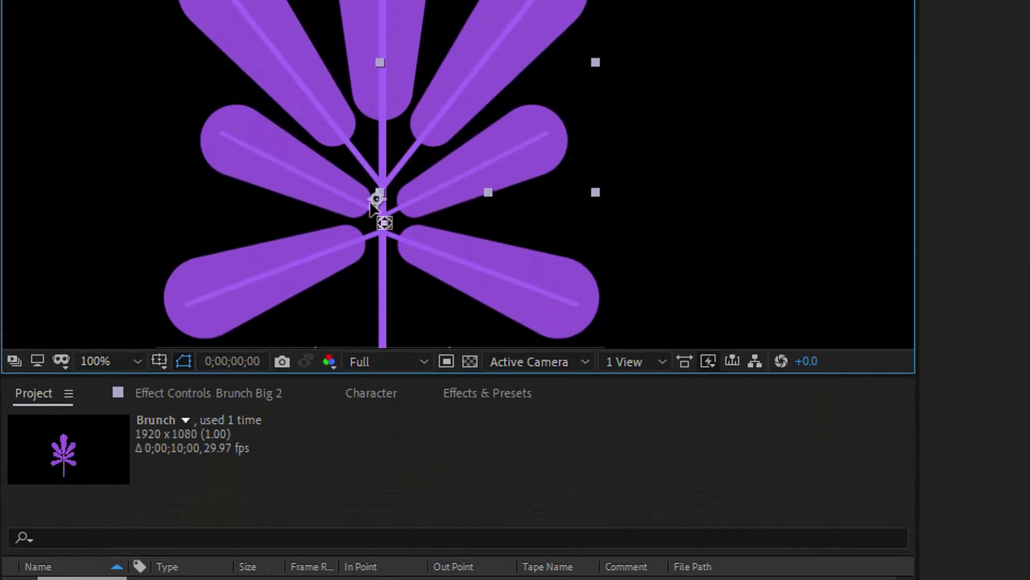
pyautogui.moveTo(371, 203); pyautogui.dragTo(380, 181)
# - Move the anchor point of the upper-left leaf, Brunch Big 3, to where it joins the central stem
pyautogui.click(281, 68)
pyautogui.moveTo(281, 68); pyautogui.dragTo(378, 187)
pyautogui.moveTo(378, 268); pyautogui.dragTo(385, 271)
# - Move the anchor points of the two middle leaves, Brunch Big 4 and Brunch Big 5, to their joint on the central stem
pyautogui.moveTo(594, 16); pyautogui.dragTo(557, 295)
pyautogui.moveTo(475, 239); pyautogui.dragTo(382, 295)
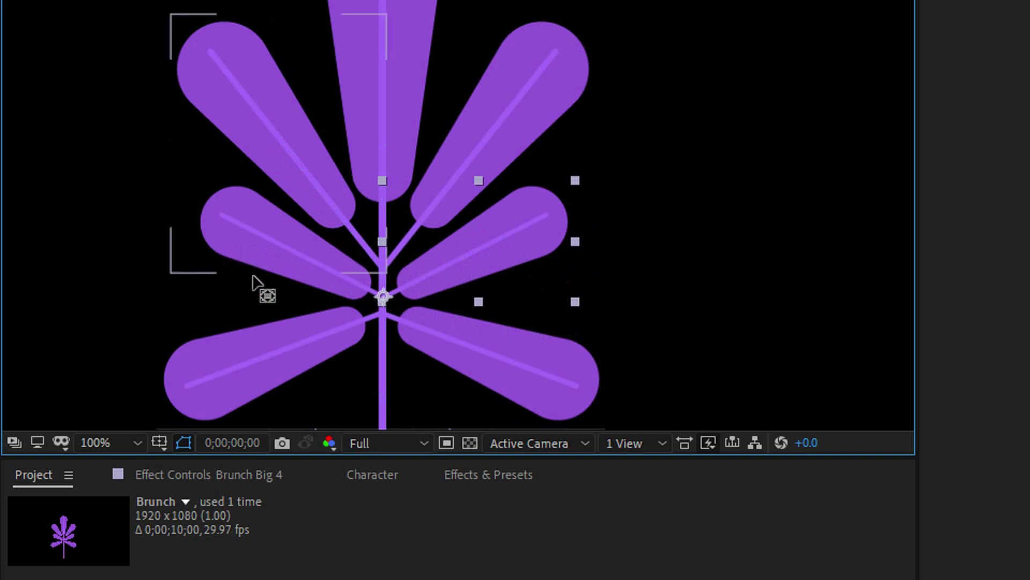
pyautogui.click(275, 278)
pyautogui.moveTo(290, 242); pyautogui.dragTo(383, 295)
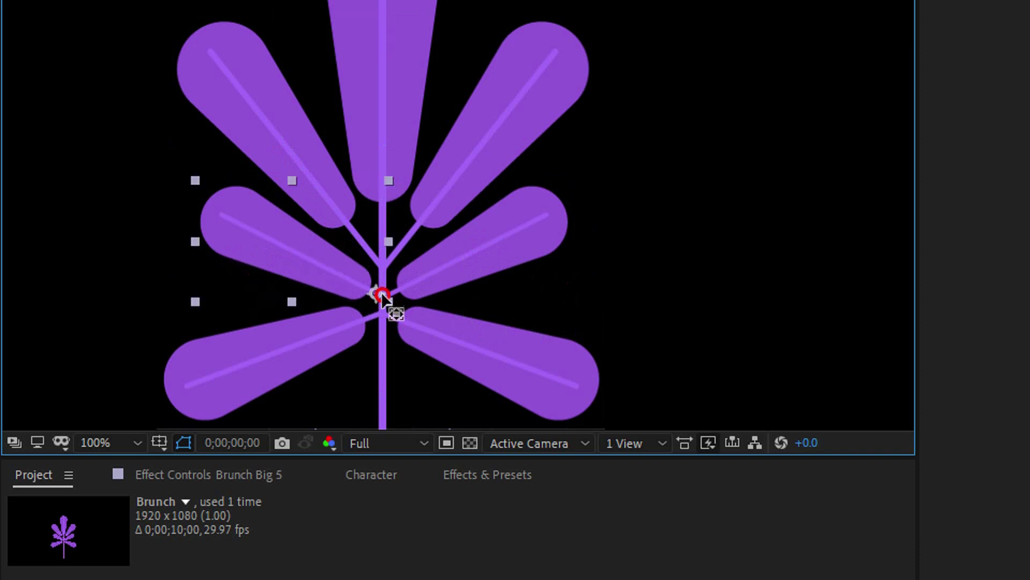
# - Move the anchor points of the two lowest leaves, Brunch Big 6 and Brunch Big 7, to their joint on the central stem
pyautogui.click(497, 375)
pyautogui.moveTo(492, 364); pyautogui.dragTo(384, 315)
pyautogui.click(255, 391)
pyautogui.moveTo(273, 367); pyautogui.dragTo(381, 314)
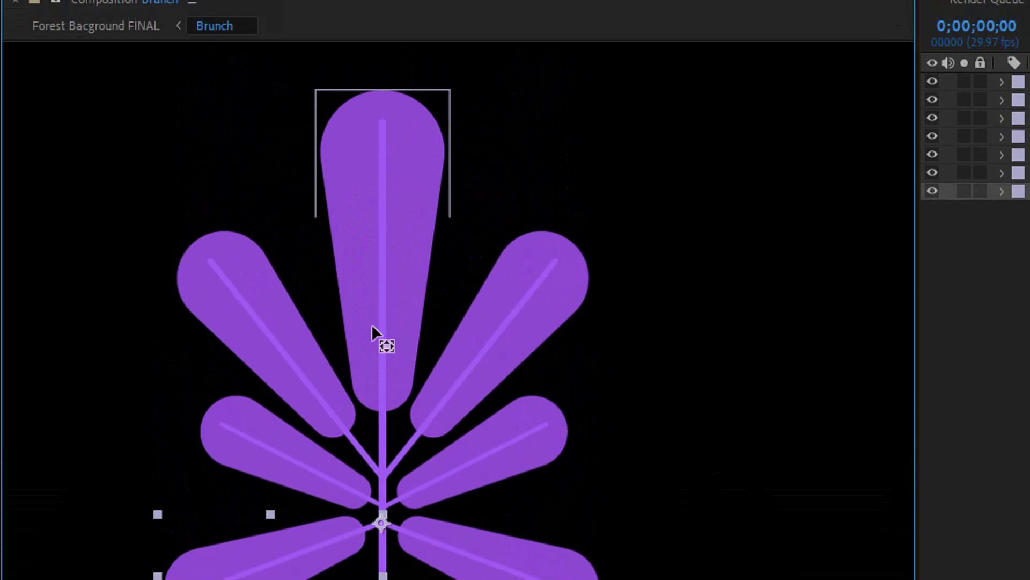
# - Move the anchor point of Brunch Big 1 down to the bottom end of the central stem
pyautogui.click(332, 167)
pyautogui.press(',')
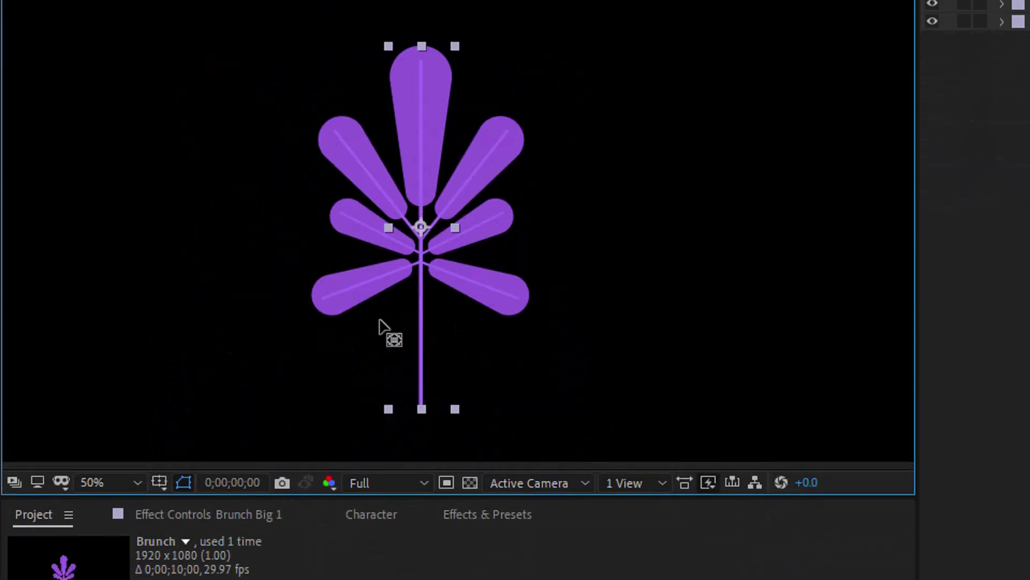
pyautogui.moveTo(421, 227); pyautogui.dragTo(418, 407)
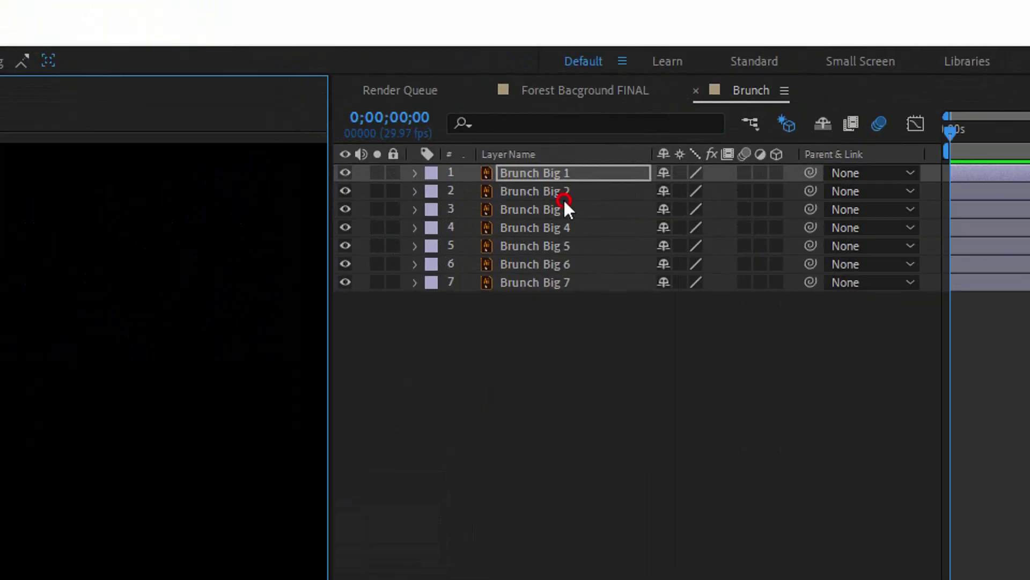
# - Parent the layers Brunch Big 2 through Brunch Big 7 to Brunch Big 1, then clear the selection
pyautogui.click(564, 197)
pyautogui.click(565, 276)
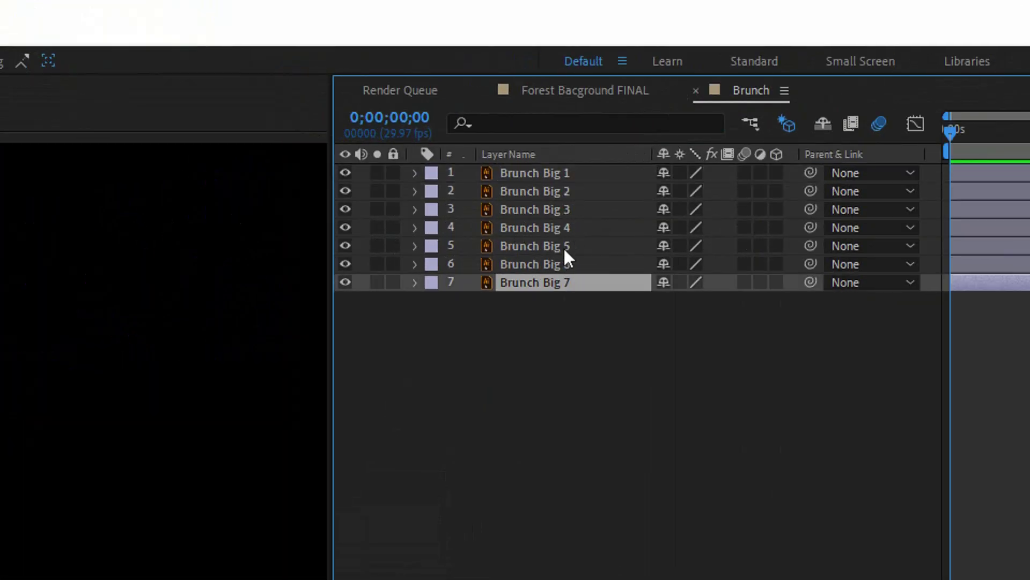
pyautogui.keyDown('shift'); pyautogui.click(553, 196); pyautogui.keyUp('shift')
pyautogui.moveTo(808, 192); pyautogui.dragTo(550, 173)
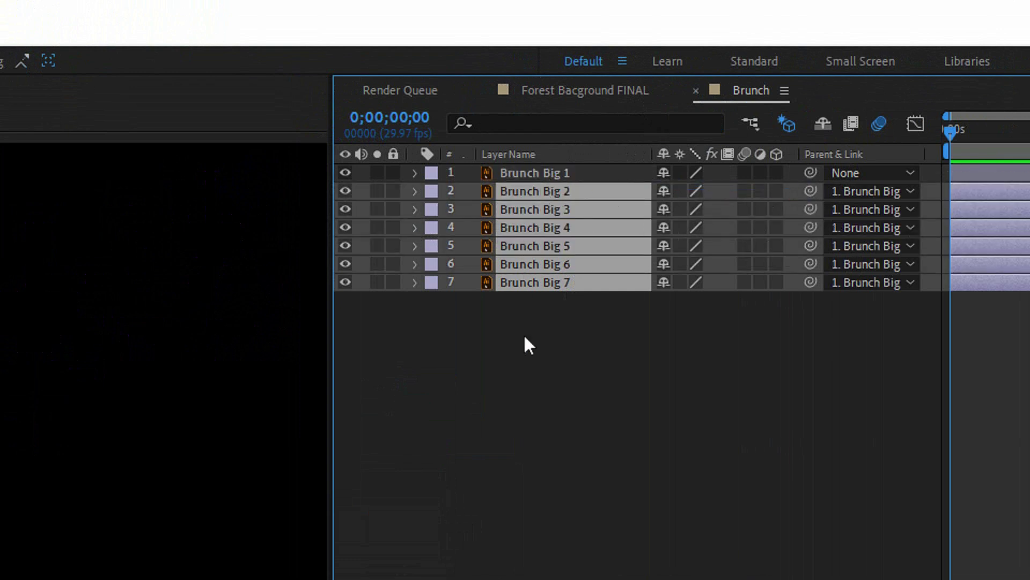
pyautogui.click(514, 352)
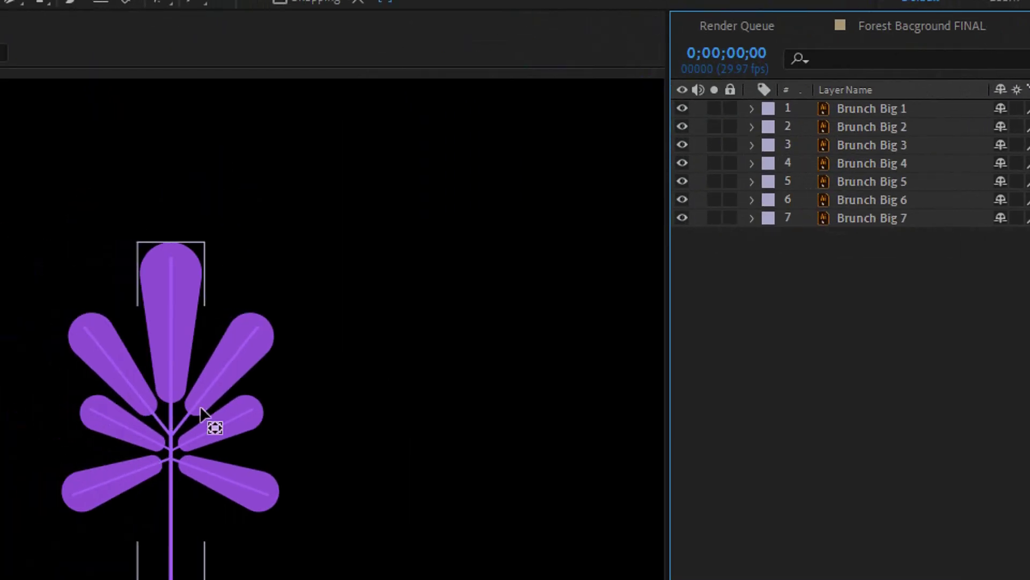
# - Set the rotation of Brunch Big 2 to -3° and add a rotation keyframe at the start of the composition
pyautogui.click(240, 221)
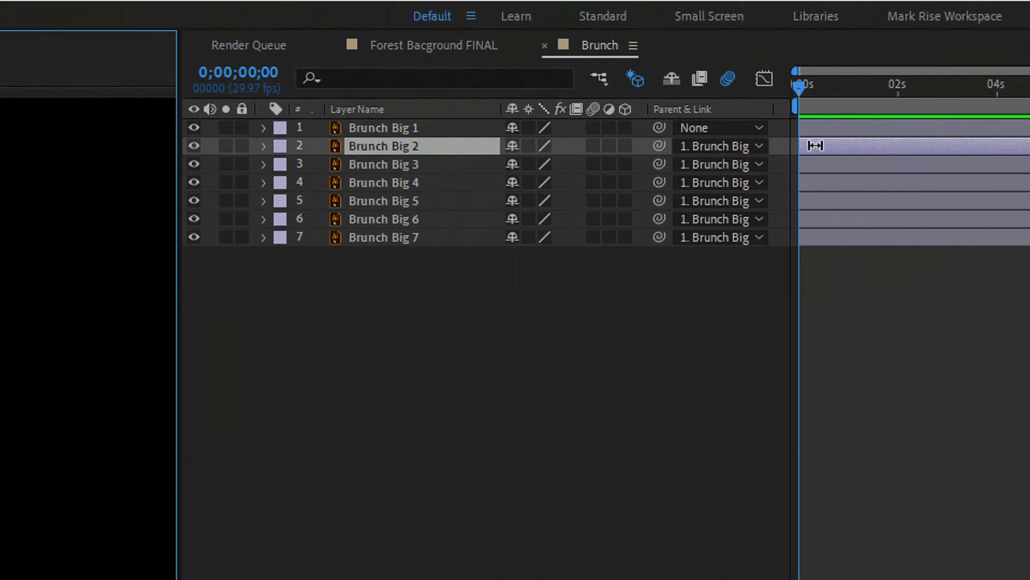
pyautogui.press('r')
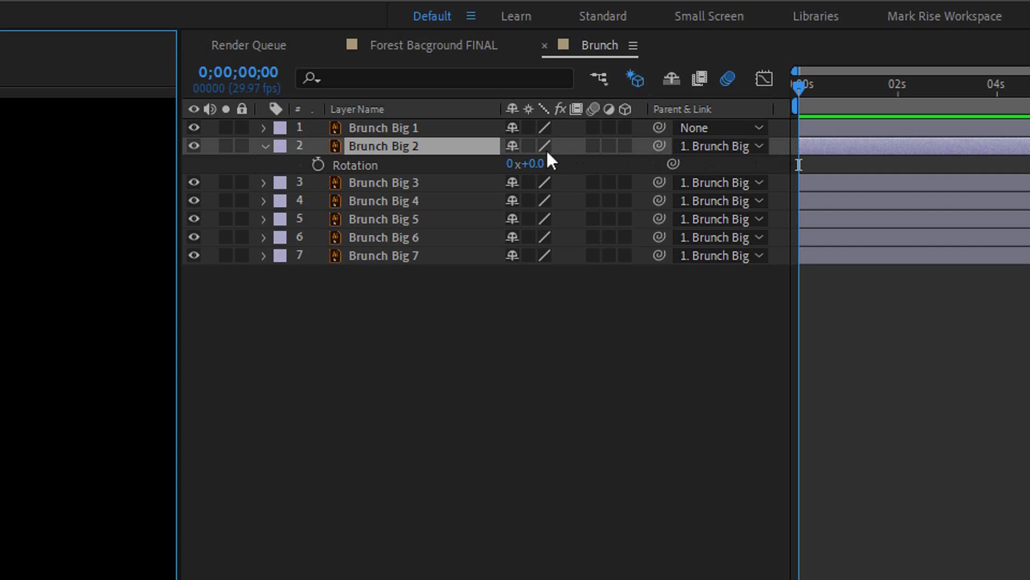
pyautogui.moveTo(537, 163); pyautogui.dragTo(542, 163)
pyautogui.click(540, 162)
pyautogui.write('-3')
pyautogui.press('Return')
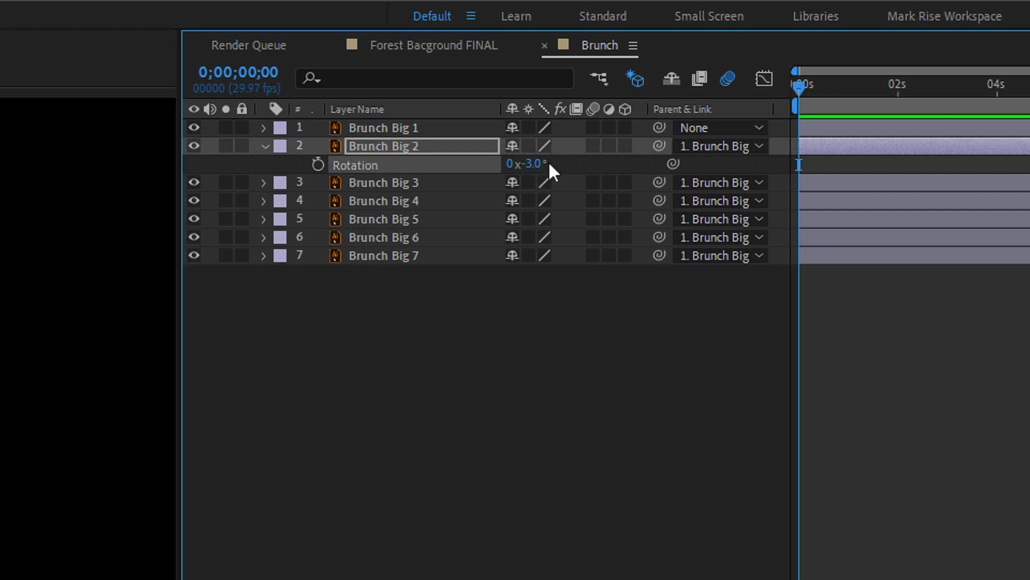
pyautogui.click(316, 165)
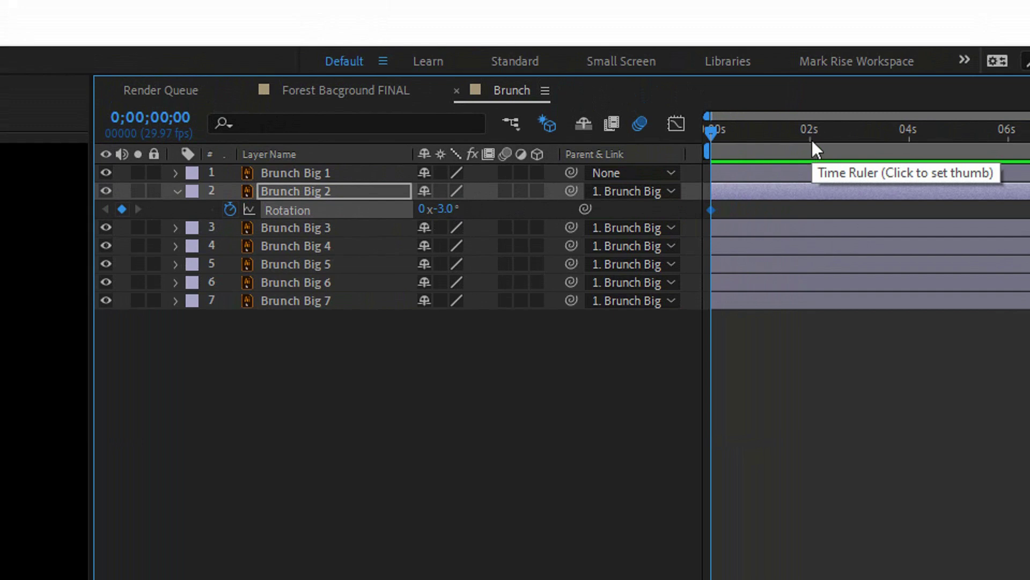
# - Add a second rotation keyframe of 3° on Brunch Big 2 at 2 seconds
pyautogui.moveTo(812, 140); pyautogui.dragTo(810, 140)
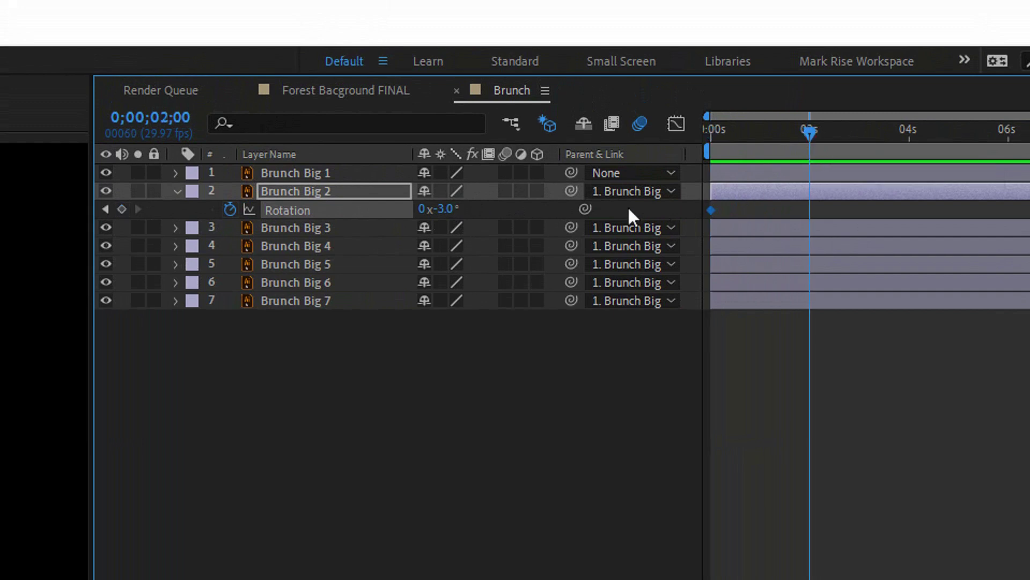
pyautogui.click(446, 208)
pyautogui.write('3')
pyautogui.press('Return')
# - Apply Easy Ease to both rotation keyframes of Brunch Big 2 and preview the leaf's motion
pyautogui.moveTo(806, 211); pyautogui.dragTo(670, 221)
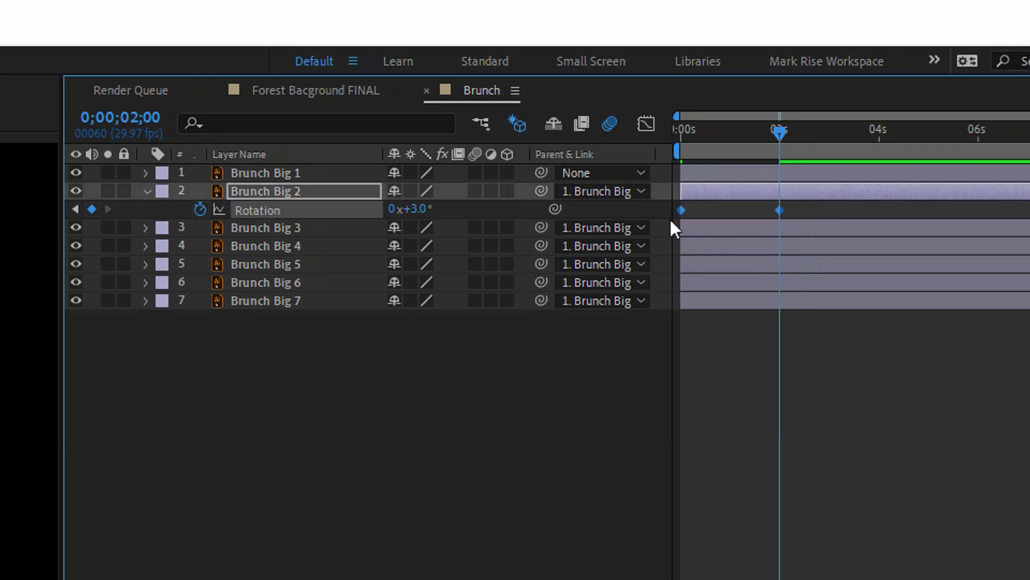
pyautogui.press('F9')
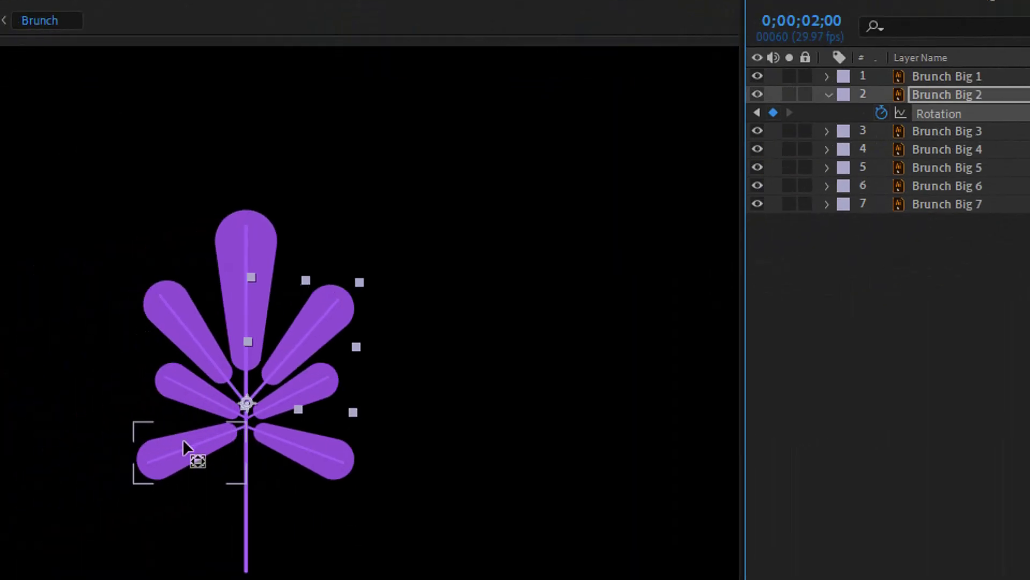
pyautogui.press('space')
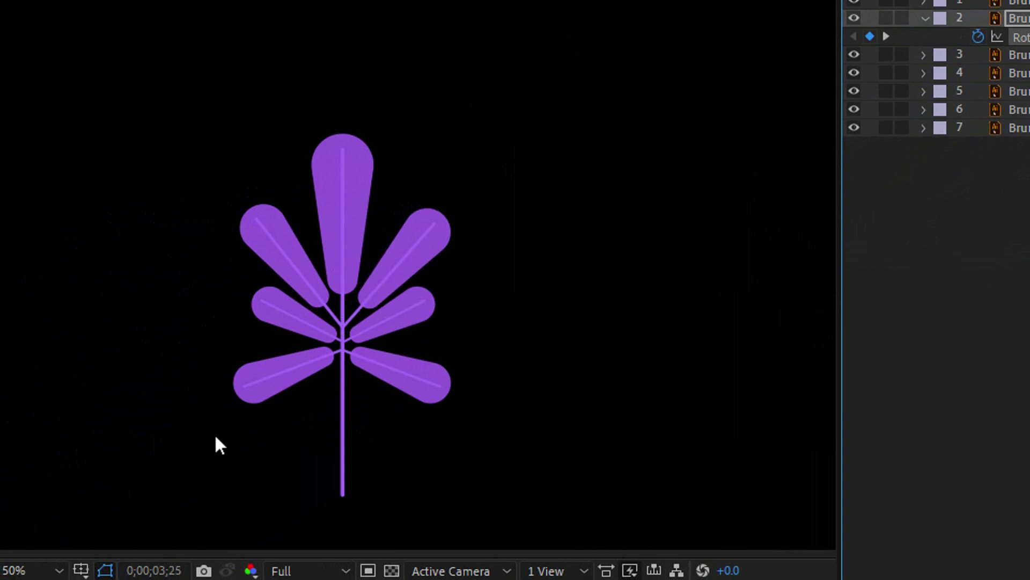
pyautogui.press('space')
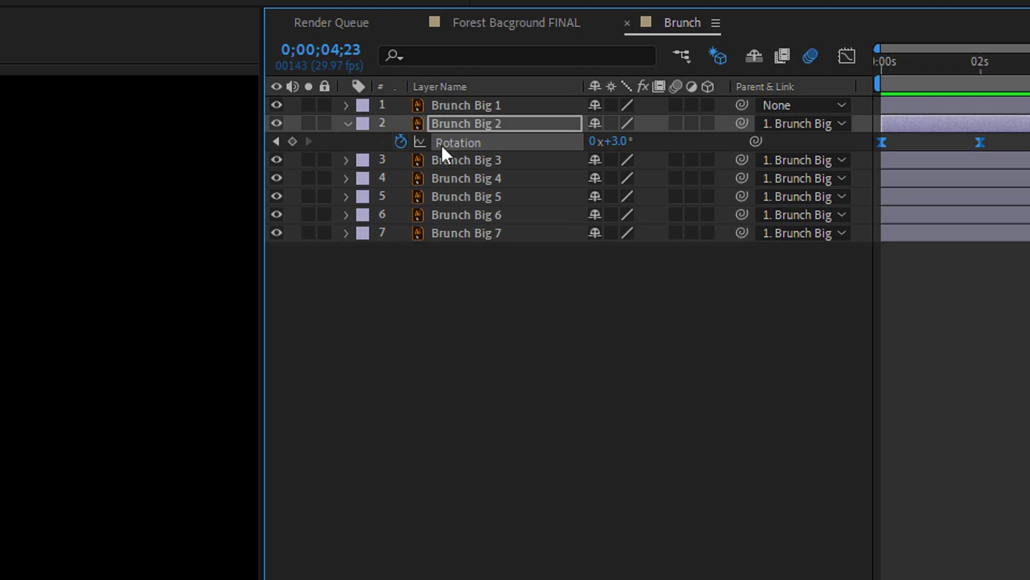
# - Add the expression loopOut("pingpong") to the rotation of Brunch Big 2 and return to the start of the composition
pyautogui.keyDown('alt'); pyautogui.click(400, 142); pyautogui.keyUp('alt')
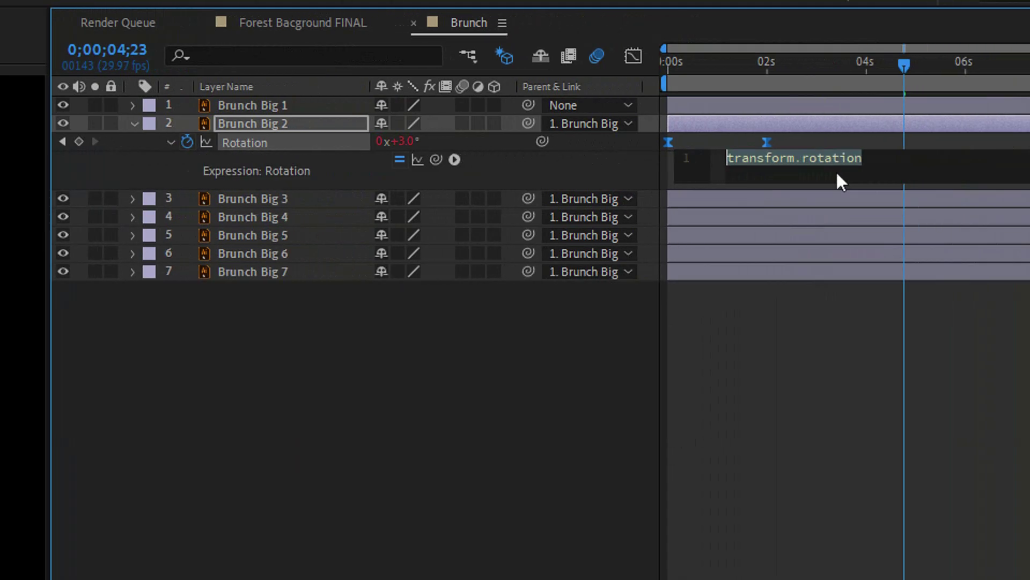
pyautogui.write('loop')
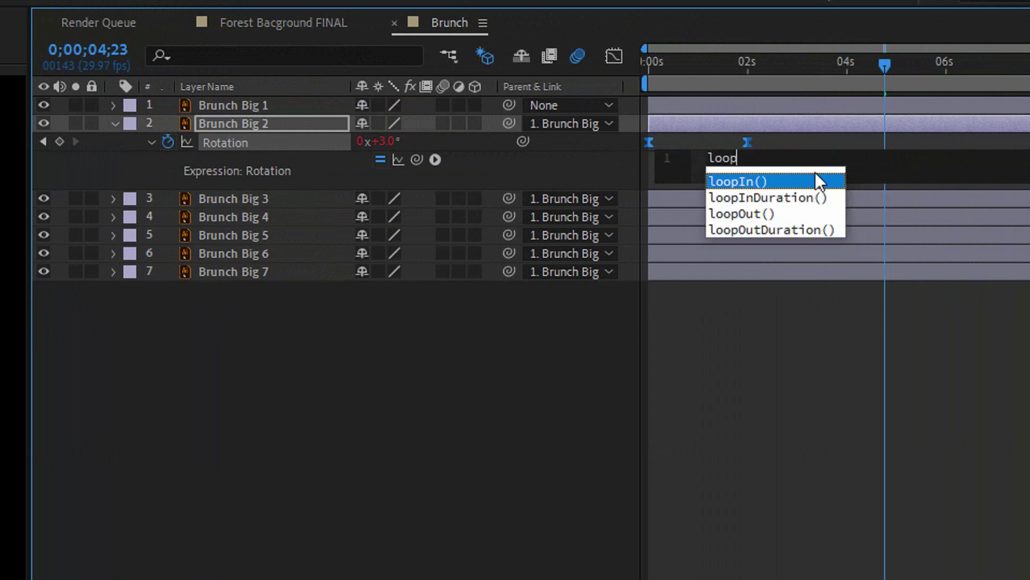
pyautogui.click(788, 215)
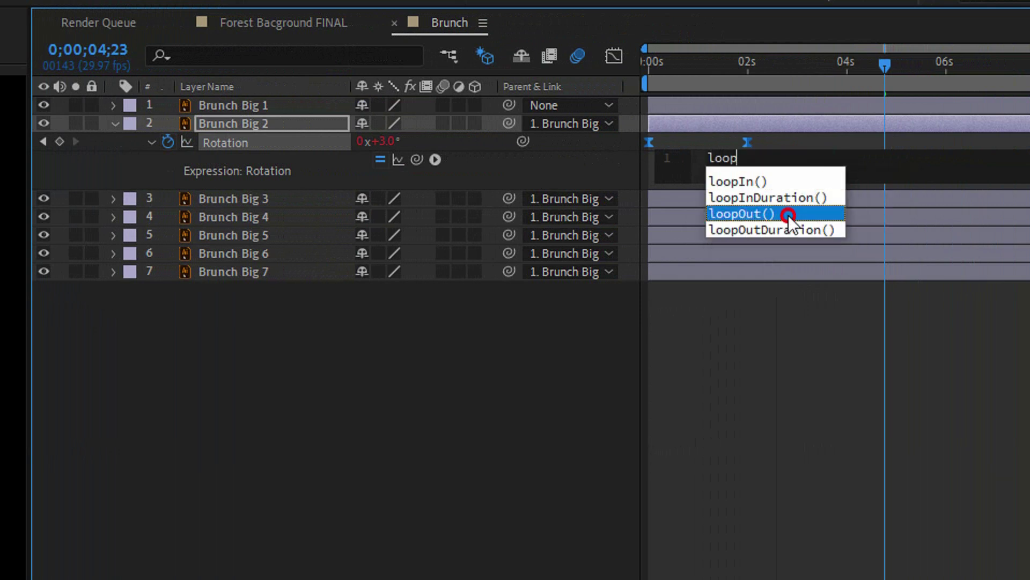
pyautogui.write('"')
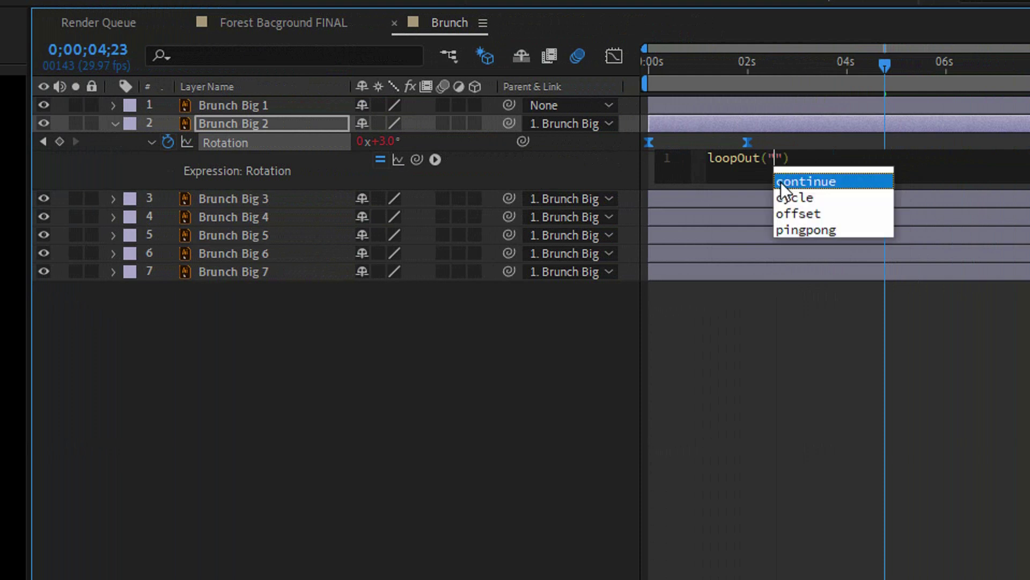
pyautogui.click(800, 230)
pyautogui.click(869, 157)
pyautogui.click(827, 301)
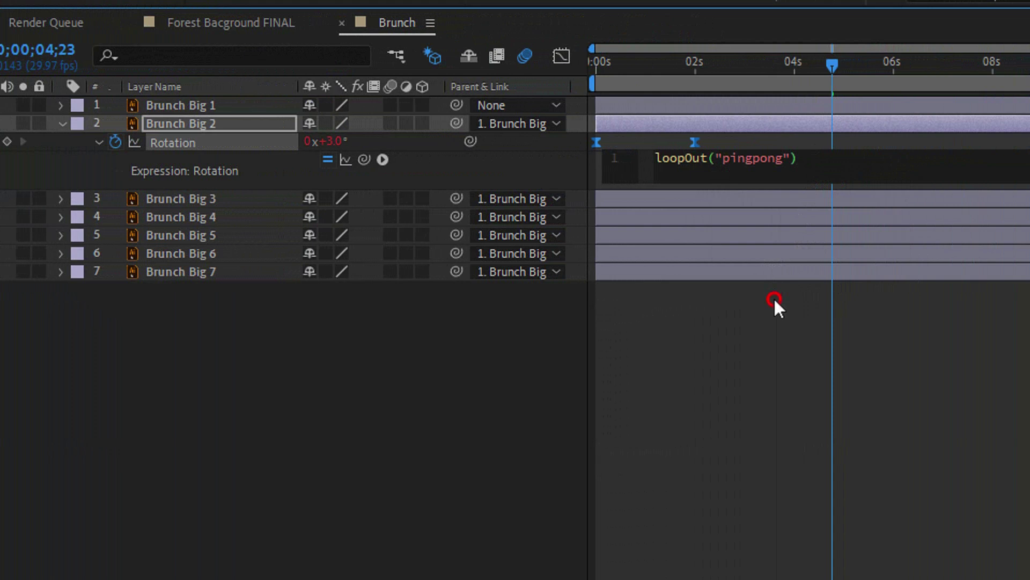
pyautogui.click(593, 60)
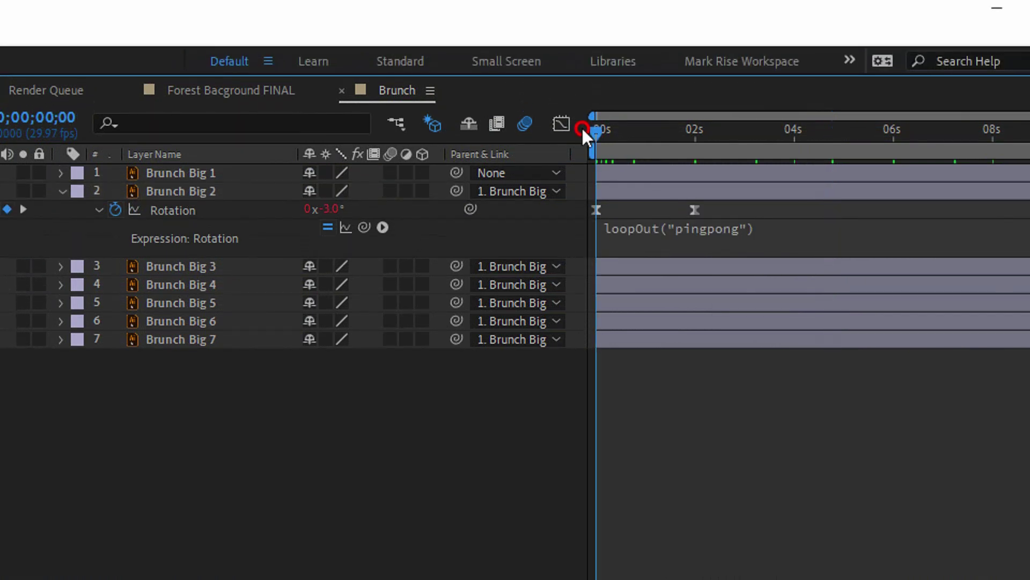
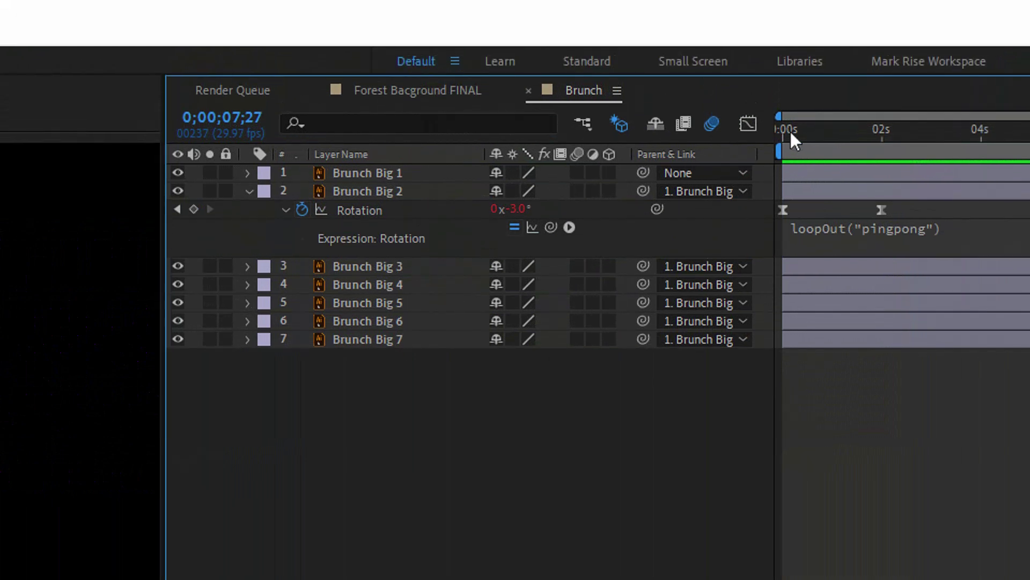
# - Return to the start of the composition and apply the CC Bend It distortion effect to Brunch Big 2
pyautogui.moveTo(838, 46); pyautogui.dragTo(822, 49)
pyautogui.rightClick(810, 188)
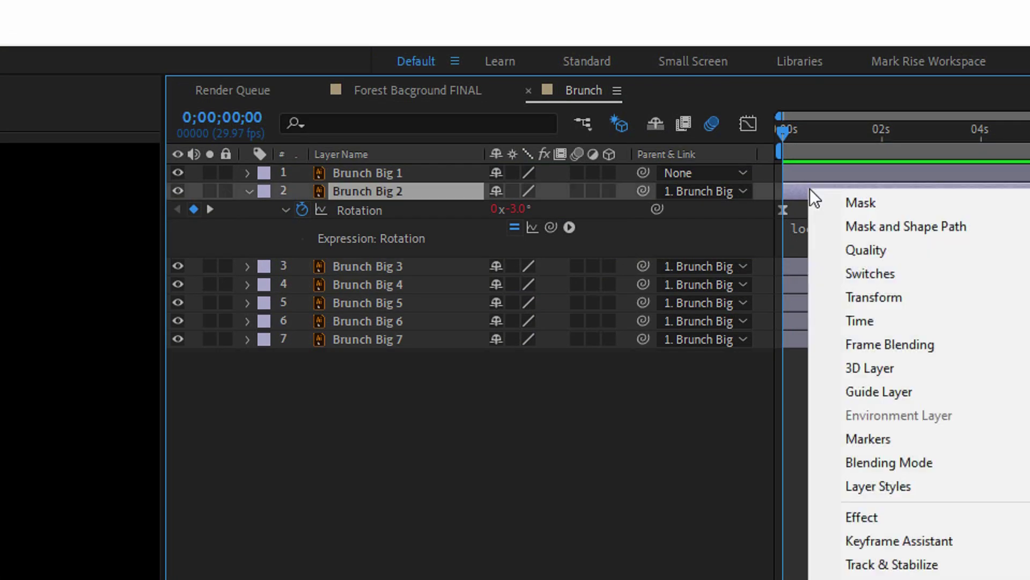
pyautogui.moveTo(831, 473)
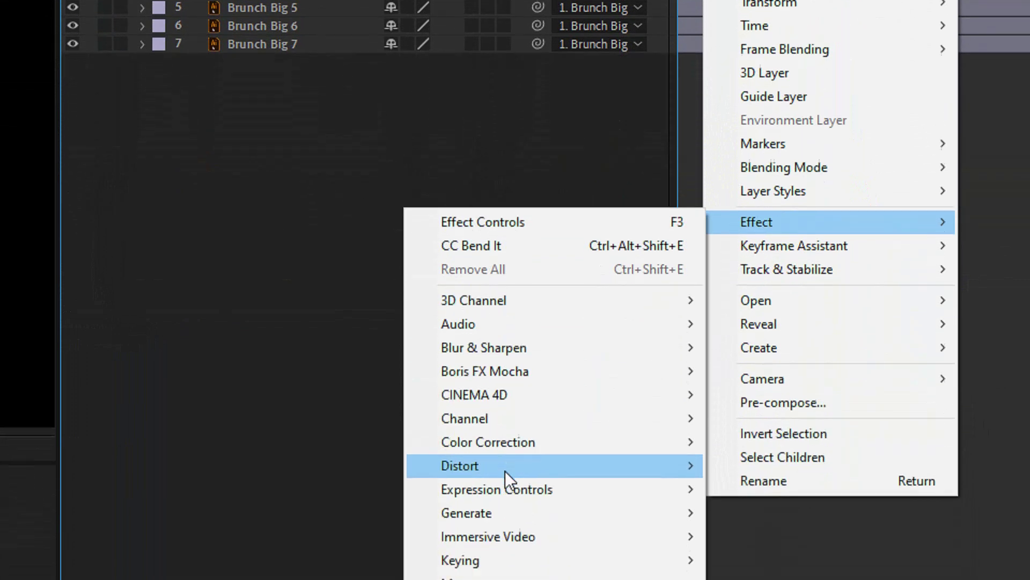
pyautogui.moveTo(489, 476)
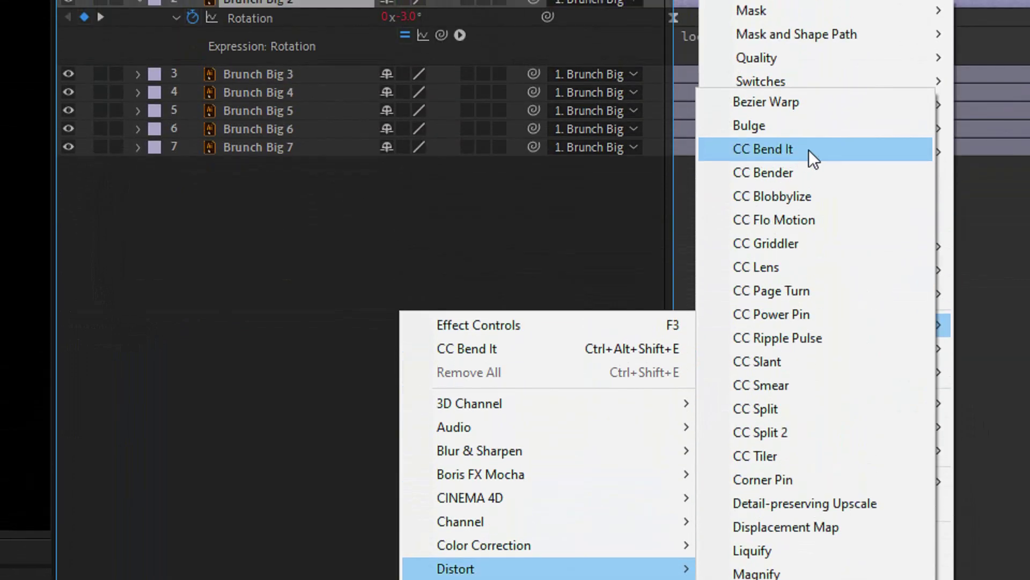
pyautogui.click(806, 150)
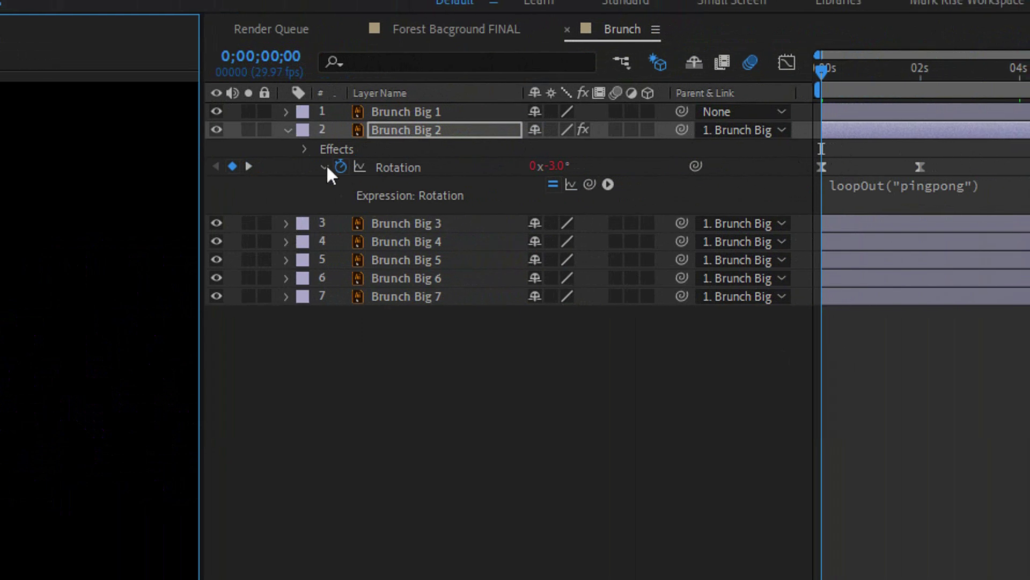
# - Keyframe the CC Bend It effect's Bend on Brunch Big 2 at the start with a value of -3
pyautogui.click(304, 149)
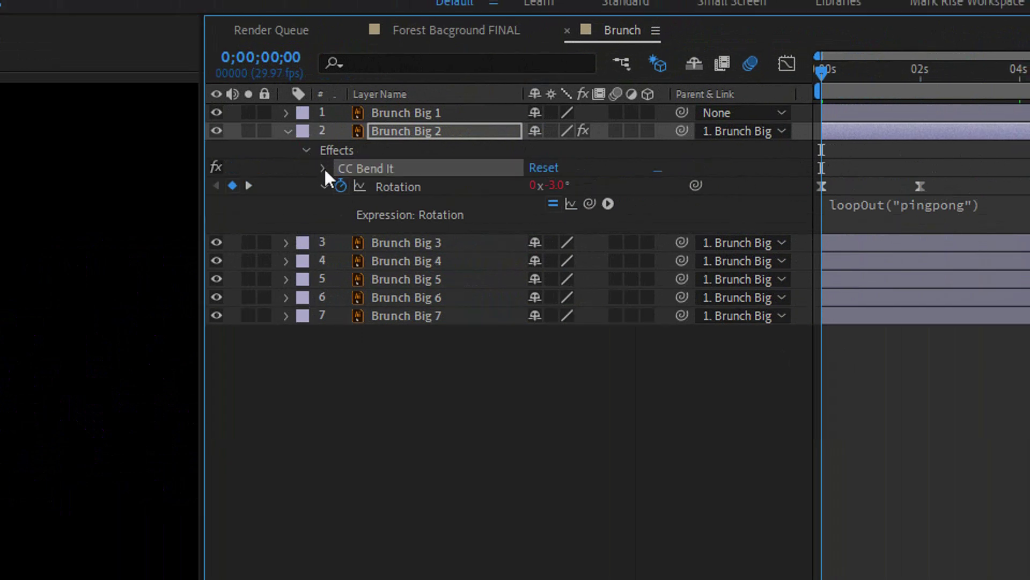
pyautogui.click(324, 168)
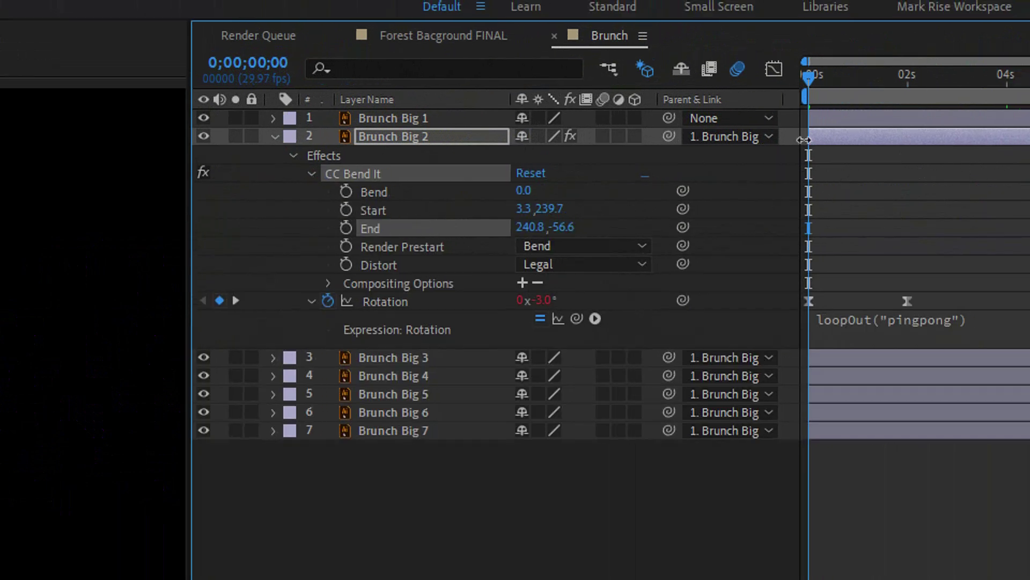
pyautogui.click(346, 199)
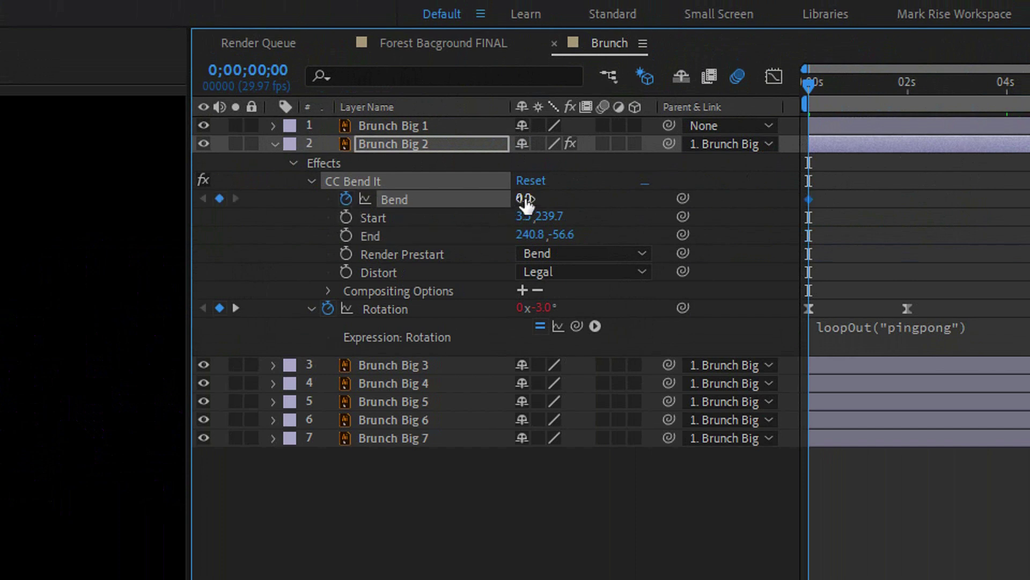
pyautogui.click(552, 309)
pyautogui.hotkey('ctrl', 'c')
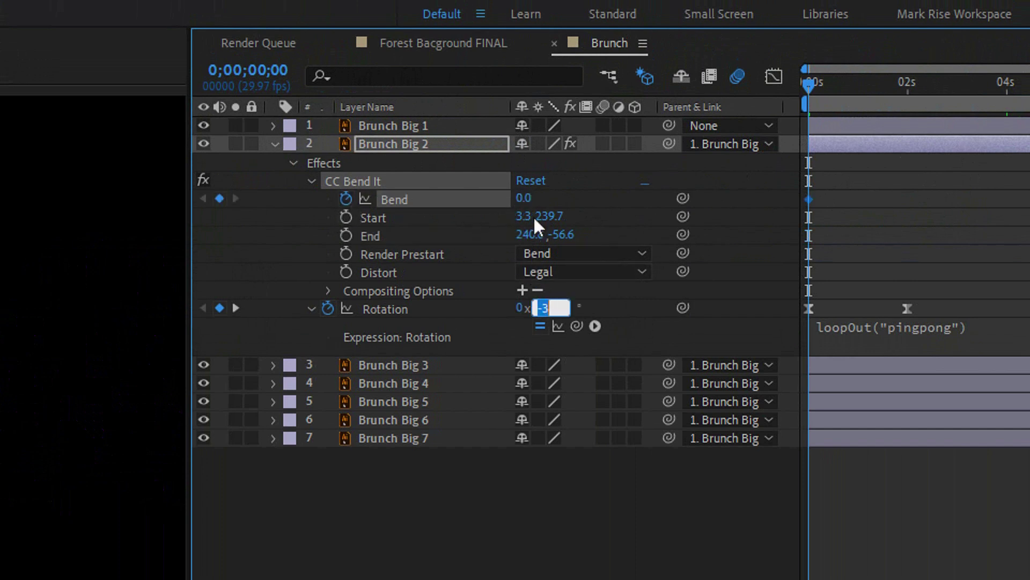
pyautogui.click(531, 198)
pyautogui.hotkey('ctrl', 'v')
pyautogui.press('Return')
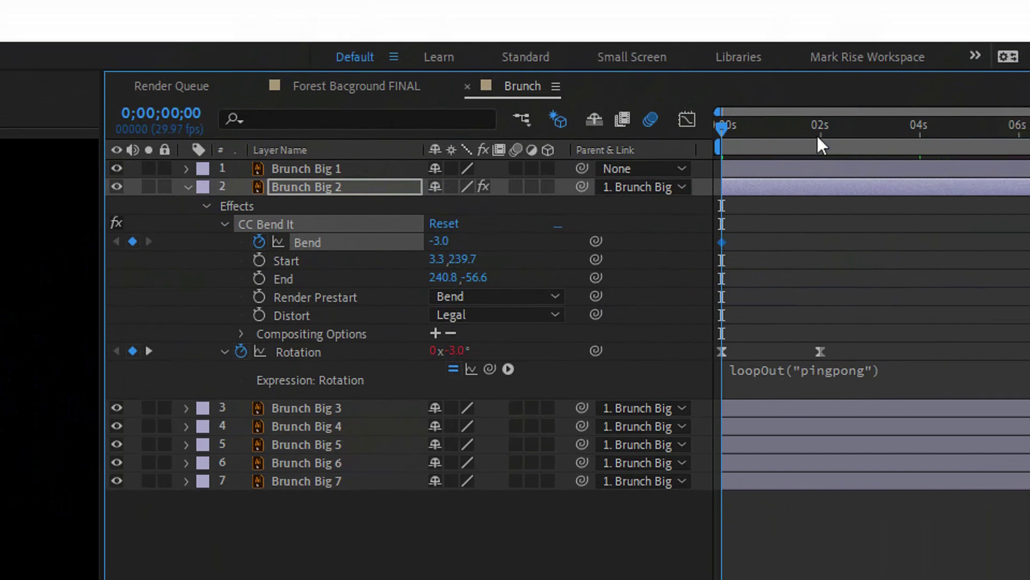
# - Add a Bend keyframe of 3 at 2 seconds on Brunch Big 2 and apply Easy Ease to both Bend keyframes
pyautogui.click(813, 140)
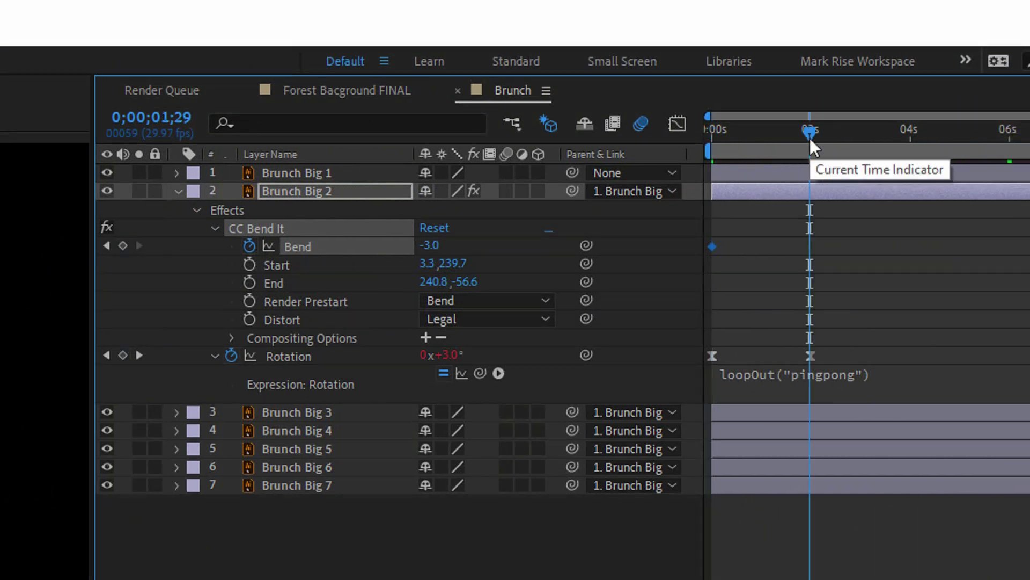
pyautogui.press('=')
pyautogui.press('=')
pyautogui.press('=')
pyautogui.click(433, 245)
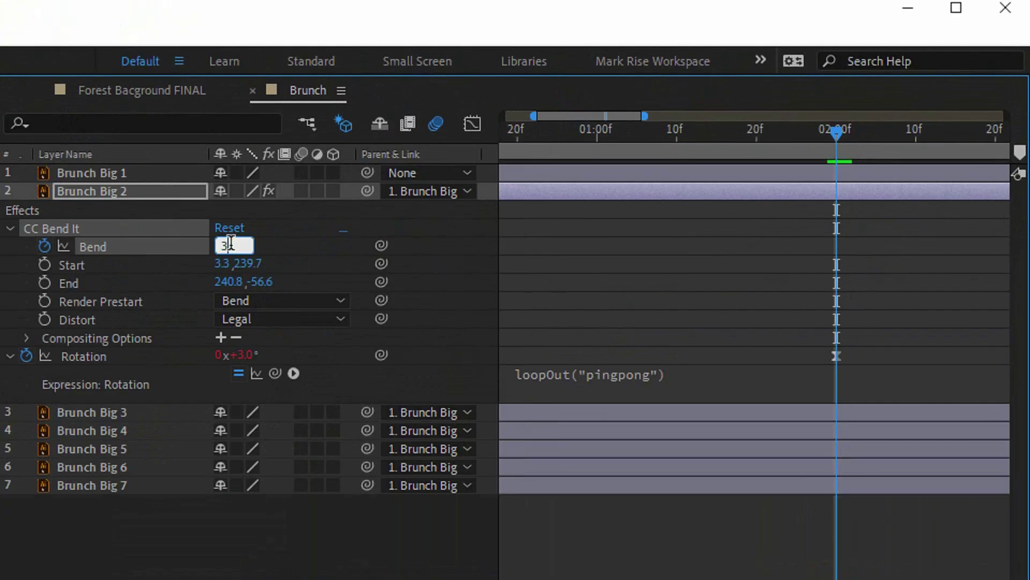
pyautogui.write('3')
pyautogui.press('Return')
pyautogui.moveTo(915, 239); pyautogui.dragTo(494, 263)
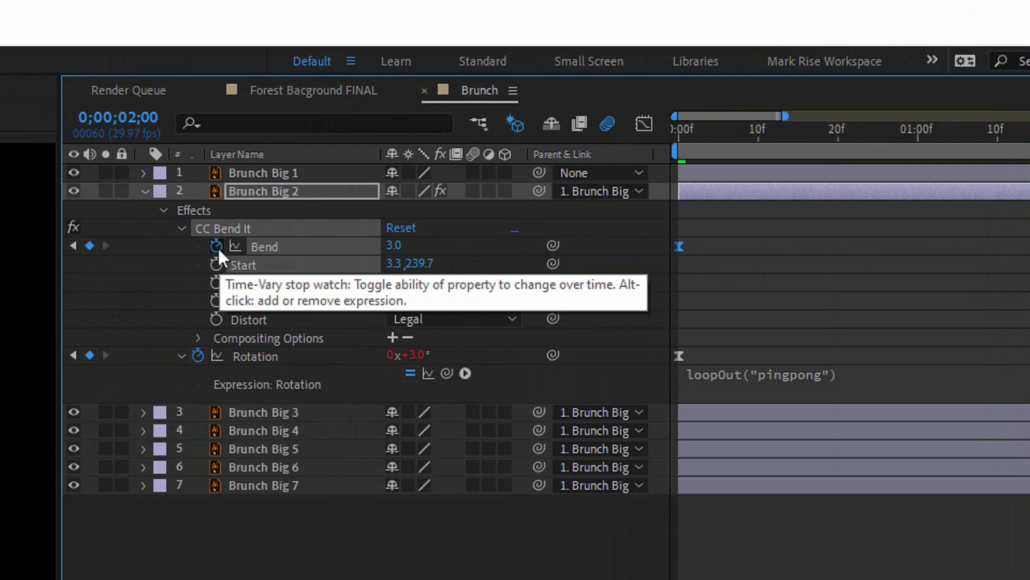
# - Add the expression loopOut("pingpong") to the Bend property of CC Bend It on Brunch Big 2
pyautogui.keyDown('alt'); pyautogui.click(217, 246); pyautogui.keyUp('alt')
pyautogui.write('loopOut("')
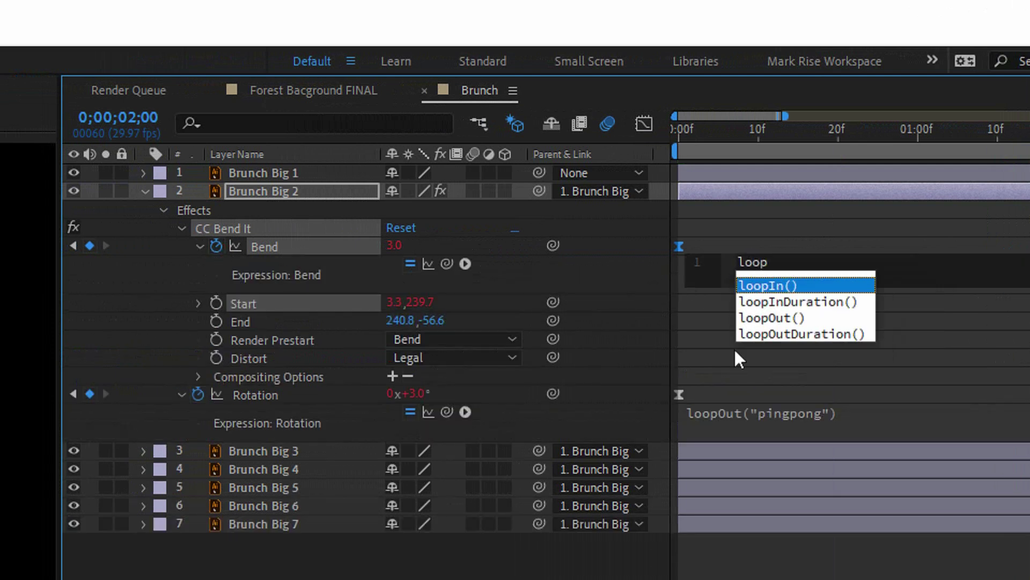
pyautogui.write('pingpong')
pyautogui.click(822, 327)
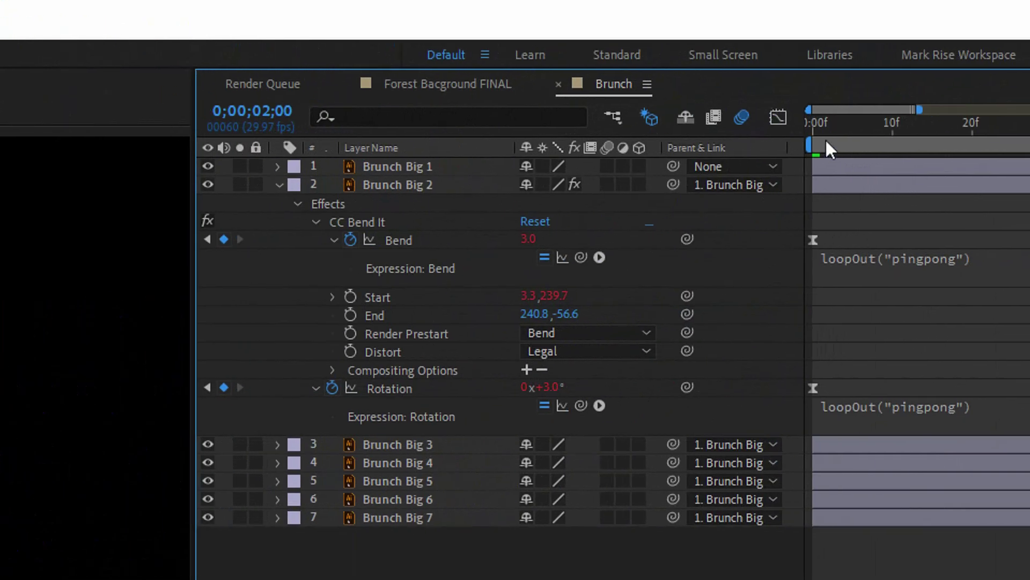
# - Preview the looping bend and rotation of Brunch Big 2 from the start, then return to the first frame
pyautogui.click(794, 138)
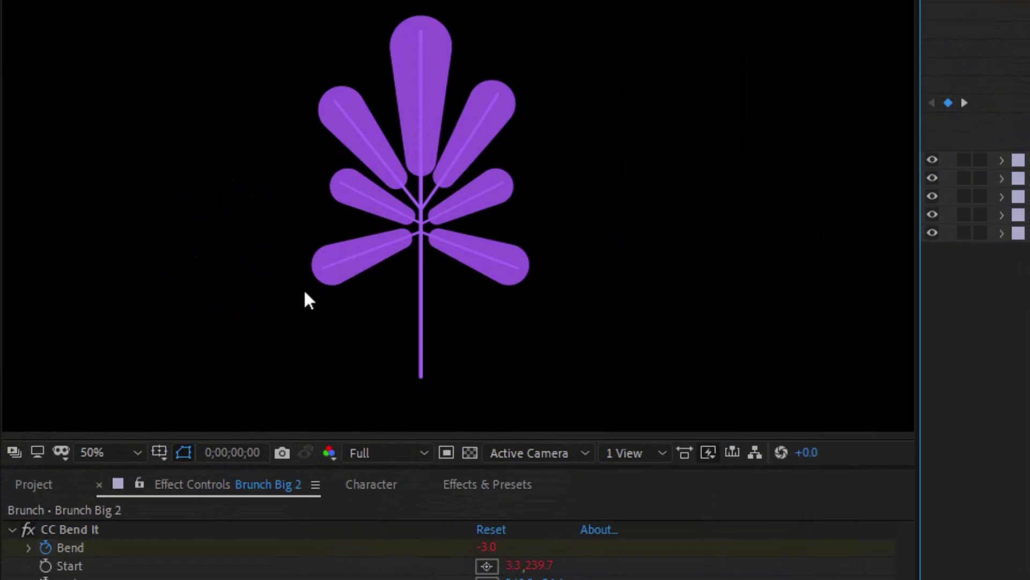
pyautogui.press('space')
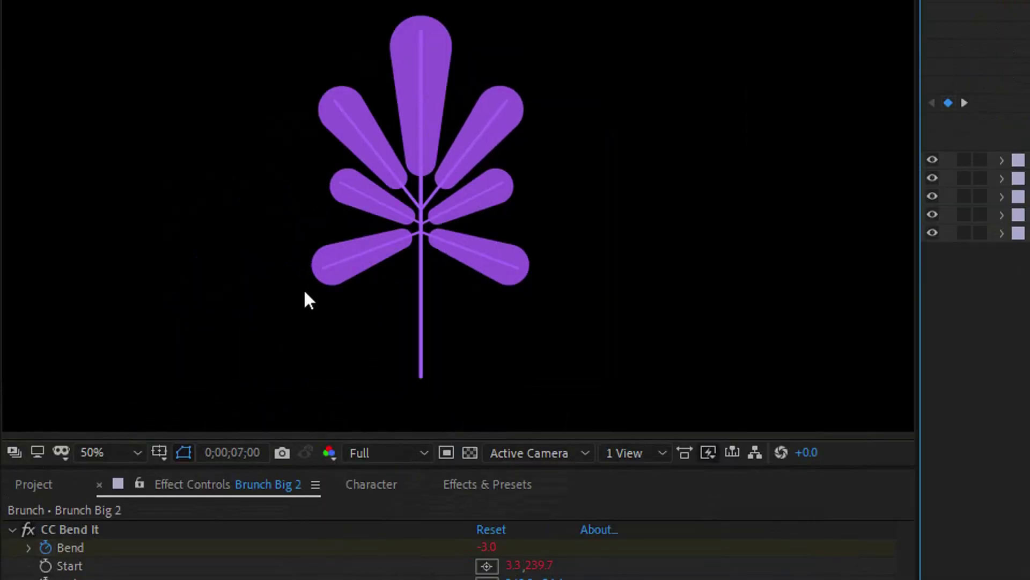
pyautogui.press('space')
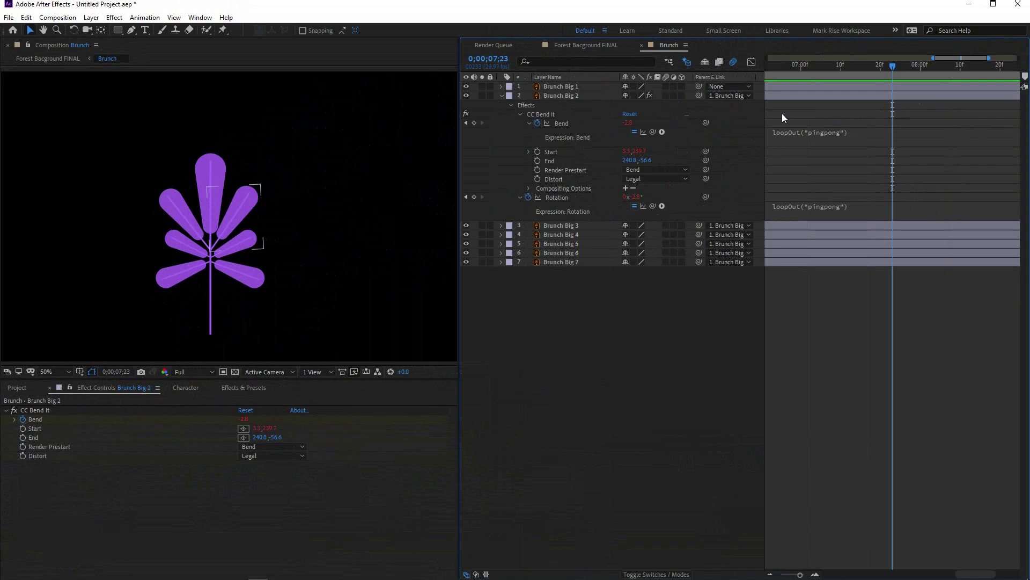
pyautogui.press('Home')
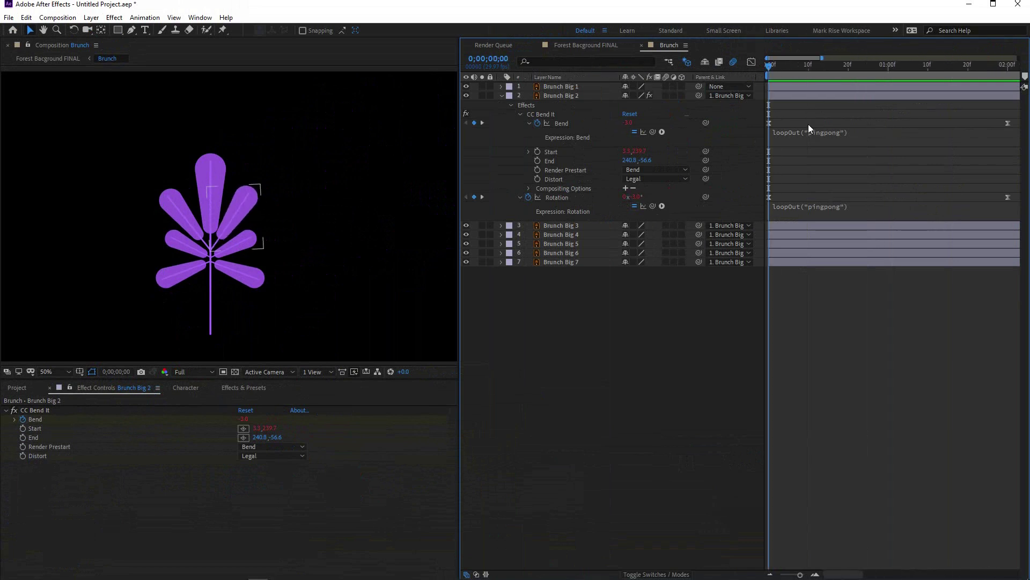
pyautogui.press('-')
pyautogui.press('-')
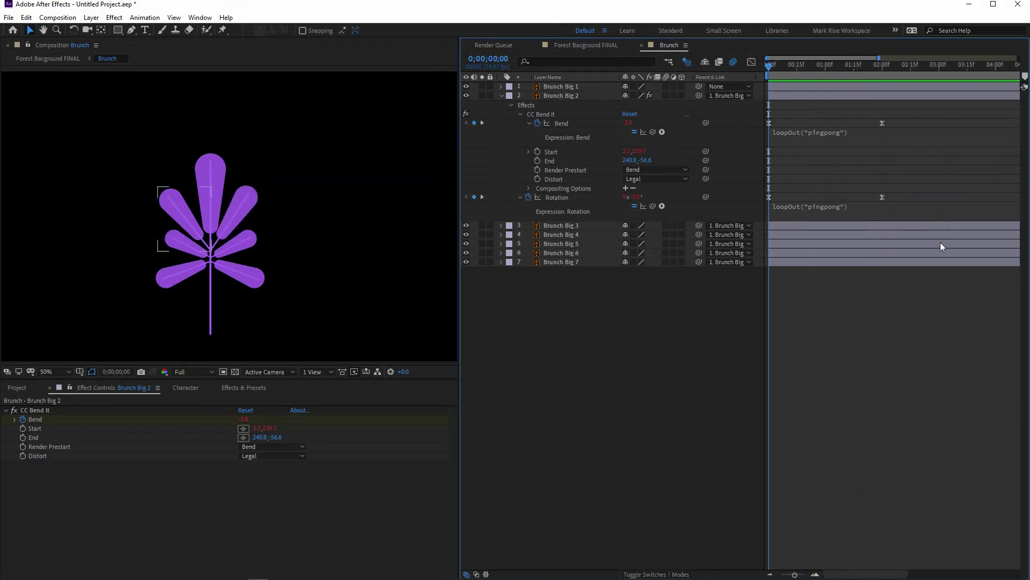
# - Copy the Bend and Rotation keyframes from Brunch Big 2 and paste them onto layers Brunch Big 3 through Brunch Big 7
pyautogui.press('u')
pyautogui.moveTo(917, 106); pyautogui.dragTo(765, 124)
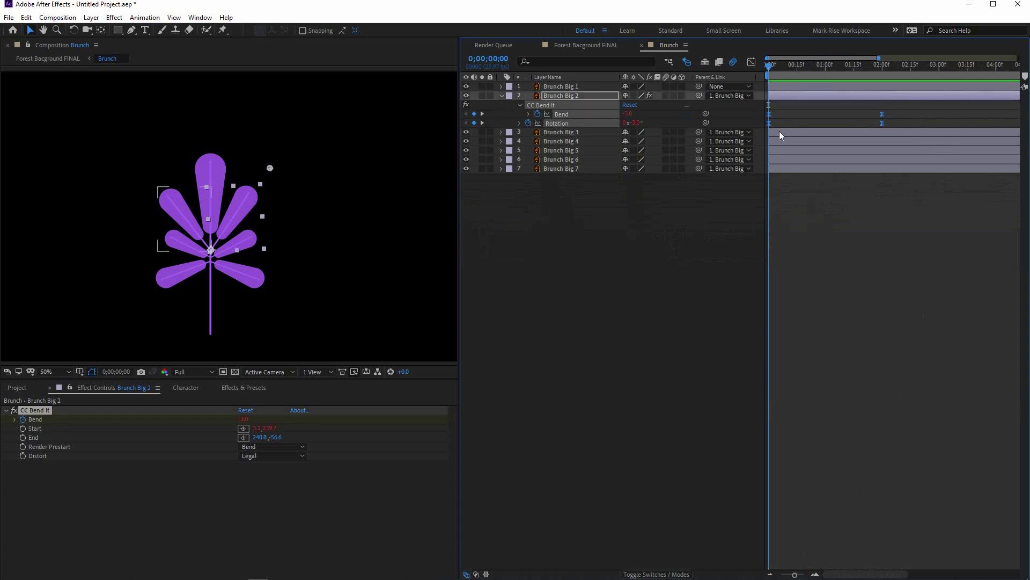
pyautogui.click(779, 131)
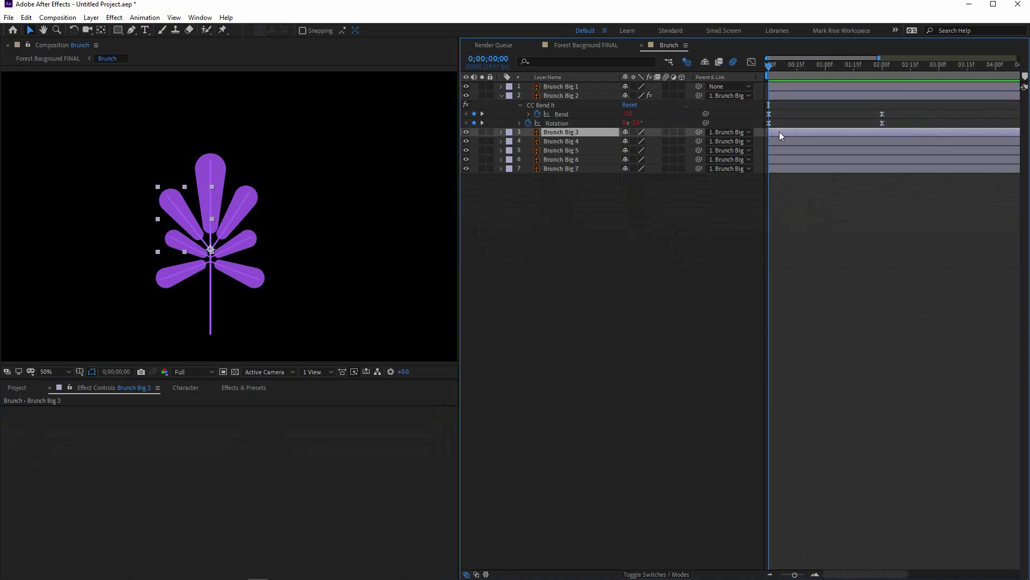
pyautogui.keyDown('shift'); pyautogui.click(570, 170); pyautogui.keyUp('shift')
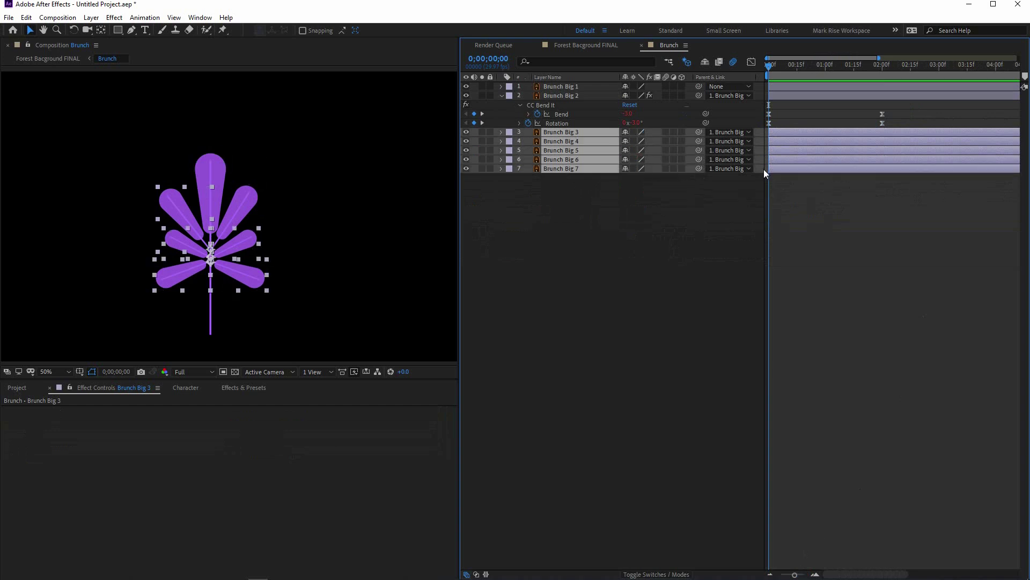
pyautogui.hotkey('ctrl', 'v')
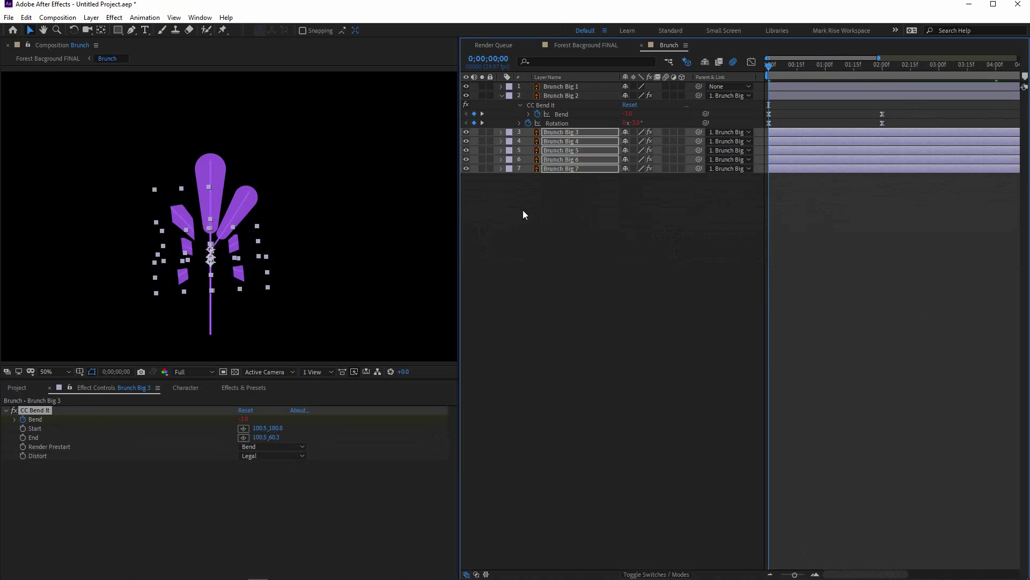
pyautogui.click(513, 241)
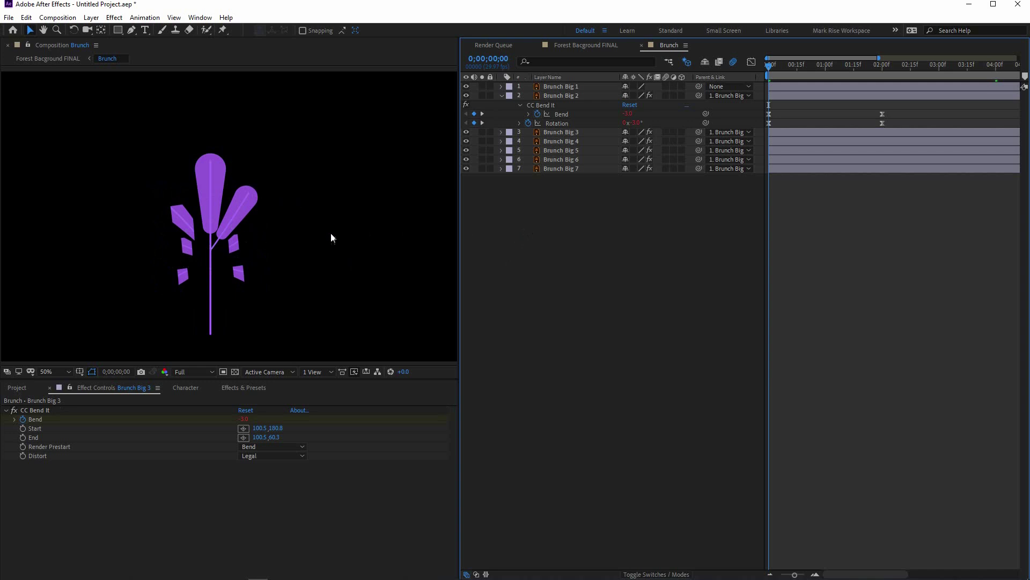
# - Reveal the keyframed Bend and Rotation properties of layers Brunch Big 3 through Brunch Big 7
pyautogui.click(564, 130)
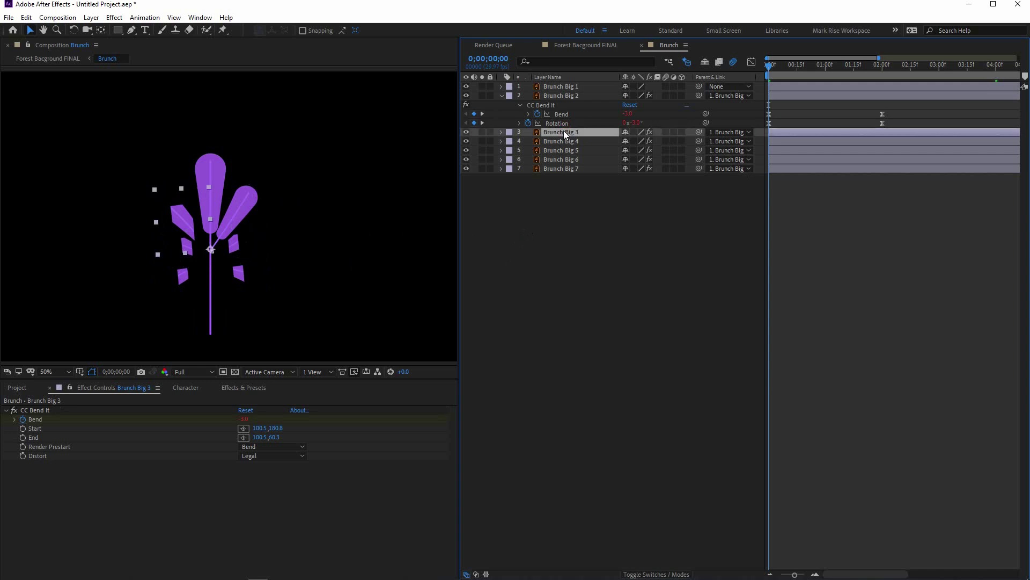
pyautogui.keyDown('shift'); pyautogui.click(556, 168); pyautogui.keyUp('shift')
pyautogui.press('u')
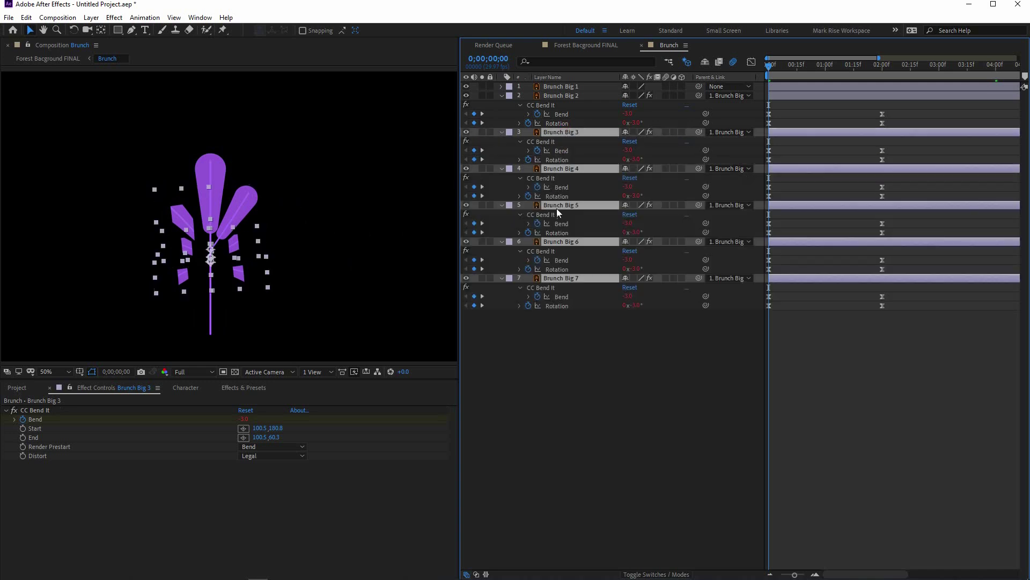
pyautogui.click(559, 360)
# - Place the CC Bend It Start point of Brunch Big 3 at the leaf's base on the stem and its End point beyond the leaf tip
pyautogui.click(551, 134)
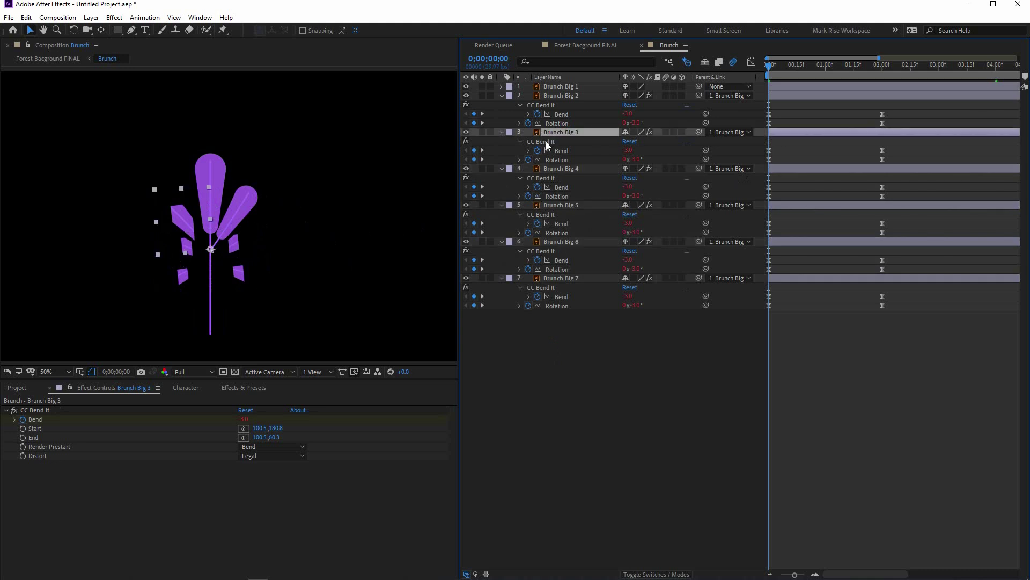
pyautogui.click(545, 141)
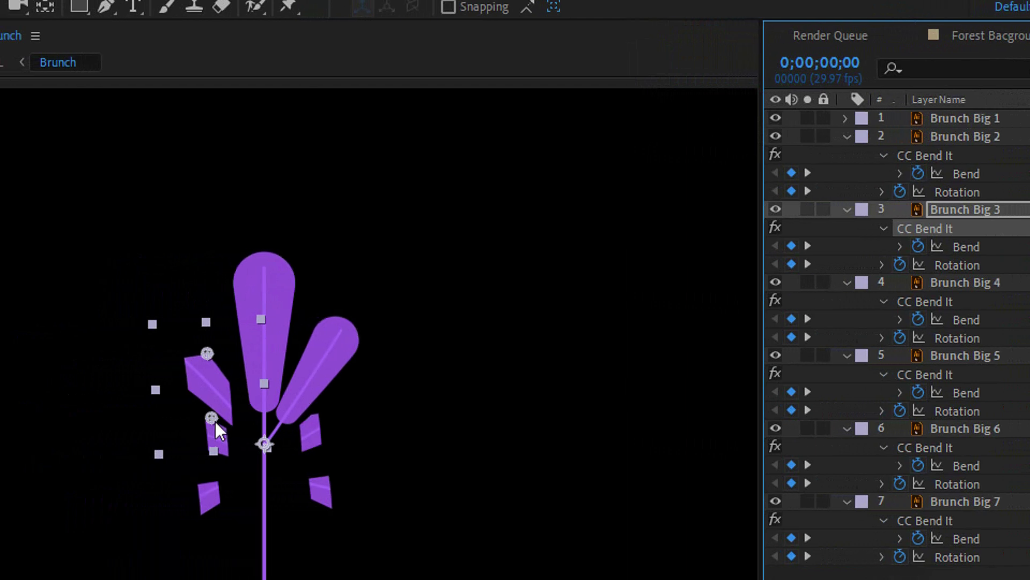
pyautogui.moveTo(217, 417); pyautogui.dragTo(263, 437)
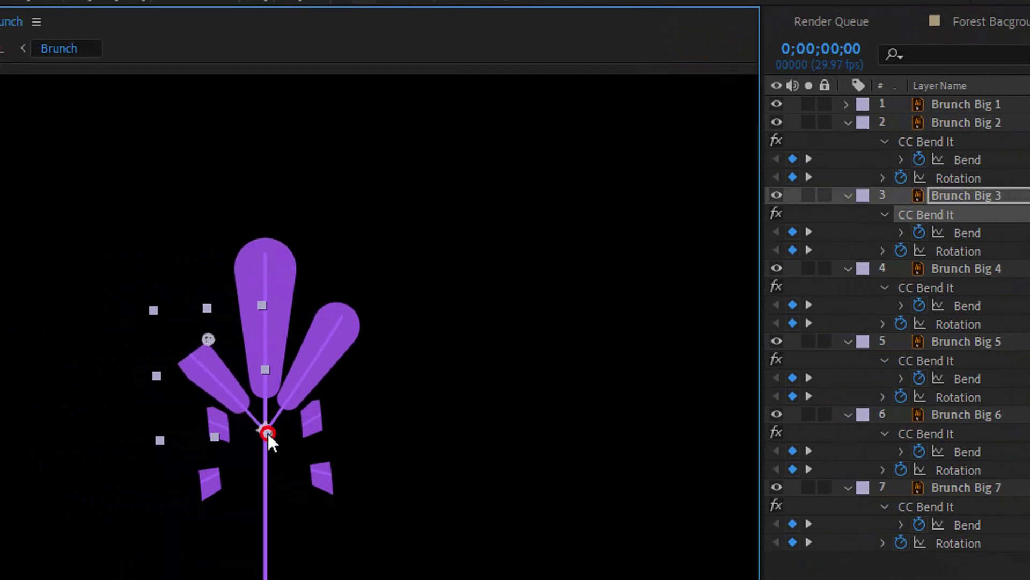
pyautogui.moveTo(209, 340); pyautogui.dragTo(133, 291)
pyautogui.moveTo(215, 293); pyautogui.dragTo(219, 296)
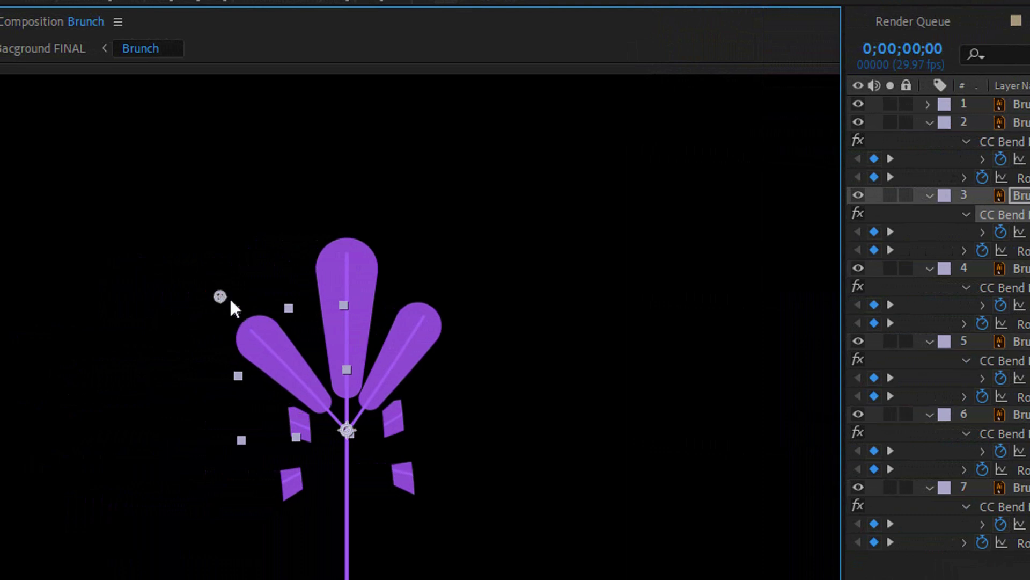
# - Reposition the CC Bend It points of Brunch Big 4 and Brunch Big 5, with Start at each leaf's base and End beyond its tip
pyautogui.click(814, 290)
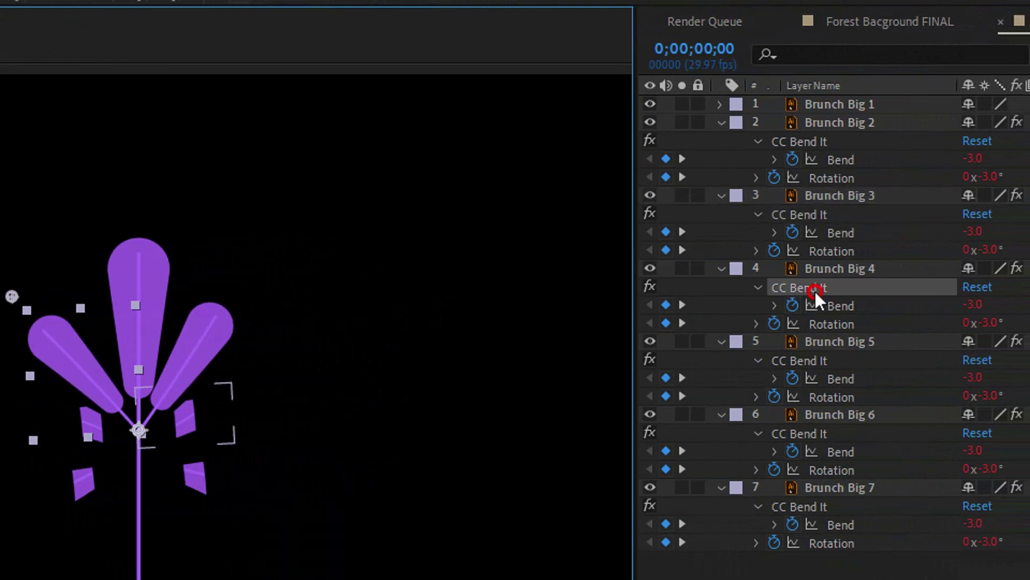
pyautogui.moveTo(239, 421); pyautogui.dragTo(303, 357)
pyautogui.click(863, 343)
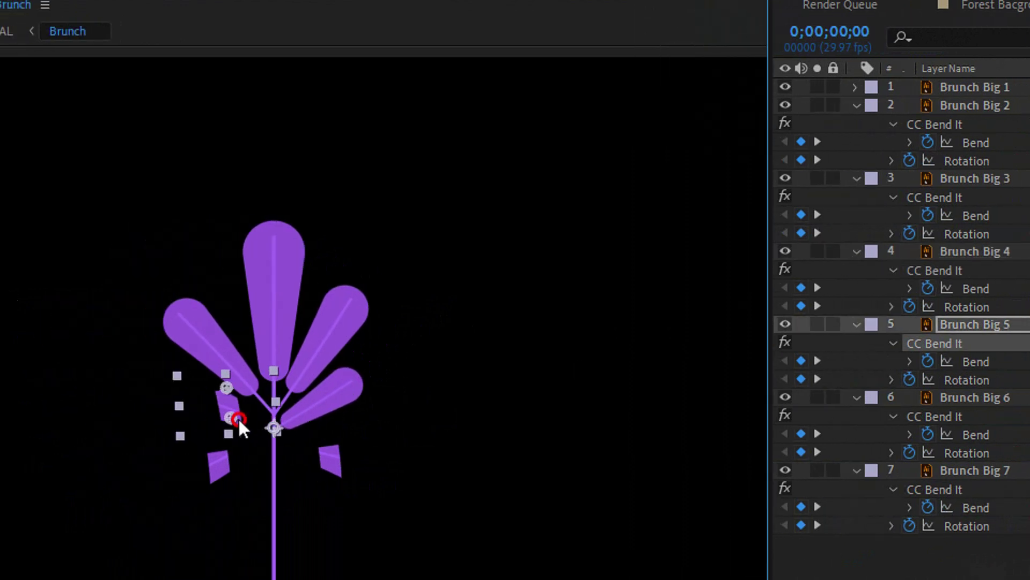
pyautogui.click(28, 382)
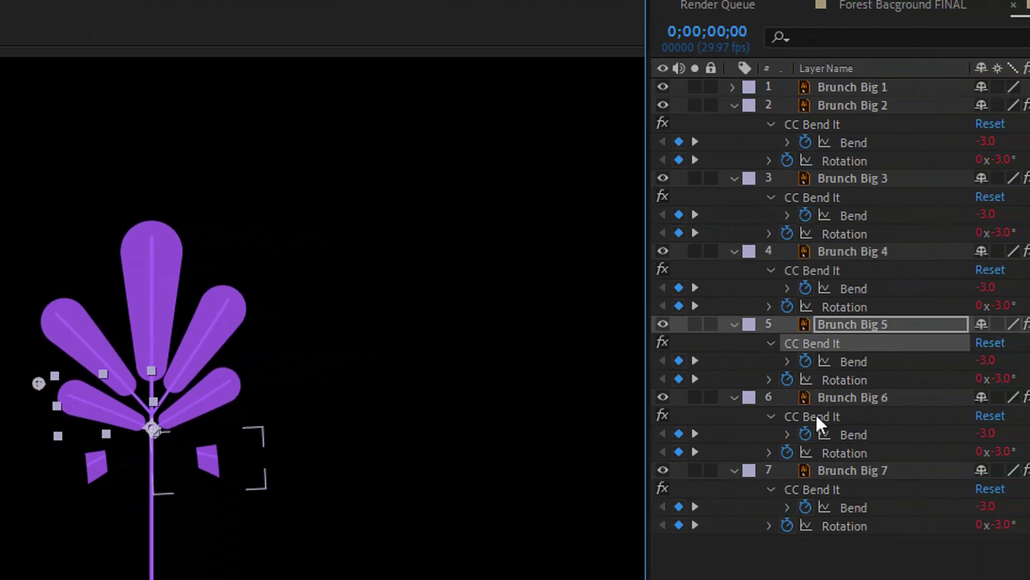
# - Move the CC Bend It Start and End points of Brunch Big 6 to its leaf's base and beyond its tip
pyautogui.click(829, 416)
pyautogui.moveTo(241, 475); pyautogui.dragTo(229, 443)
pyautogui.moveTo(273, 399); pyautogui.dragTo(341, 422)
# - Move the CC Bend It Start and End points of Brunch Big 7 to its leaf's base and beyond its tip
pyautogui.click(873, 444)
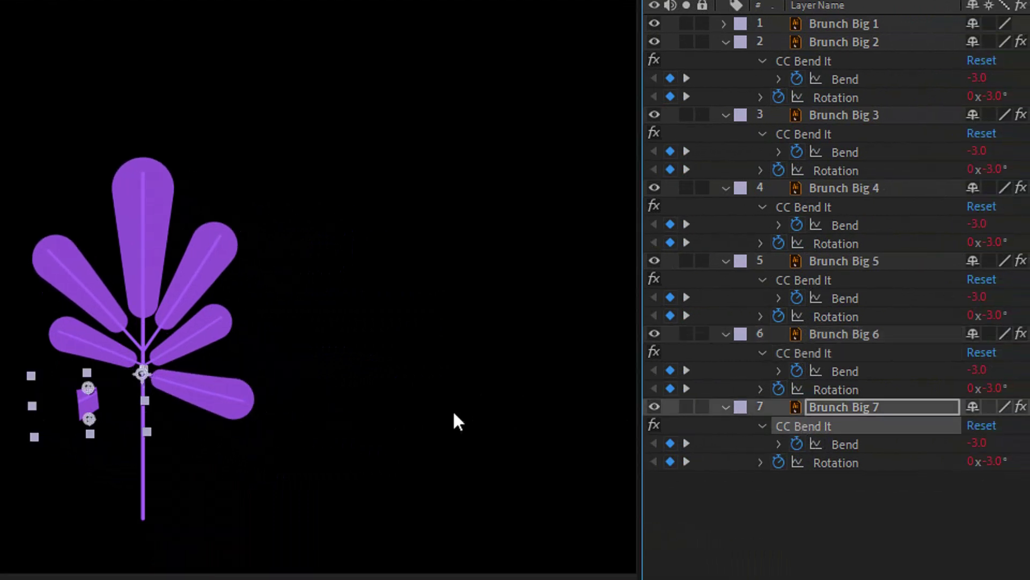
pyautogui.moveTo(89, 388); pyautogui.dragTo(141, 372)
pyautogui.moveTo(59, 425); pyautogui.dragTo(26, 428)
pyautogui.press('c')
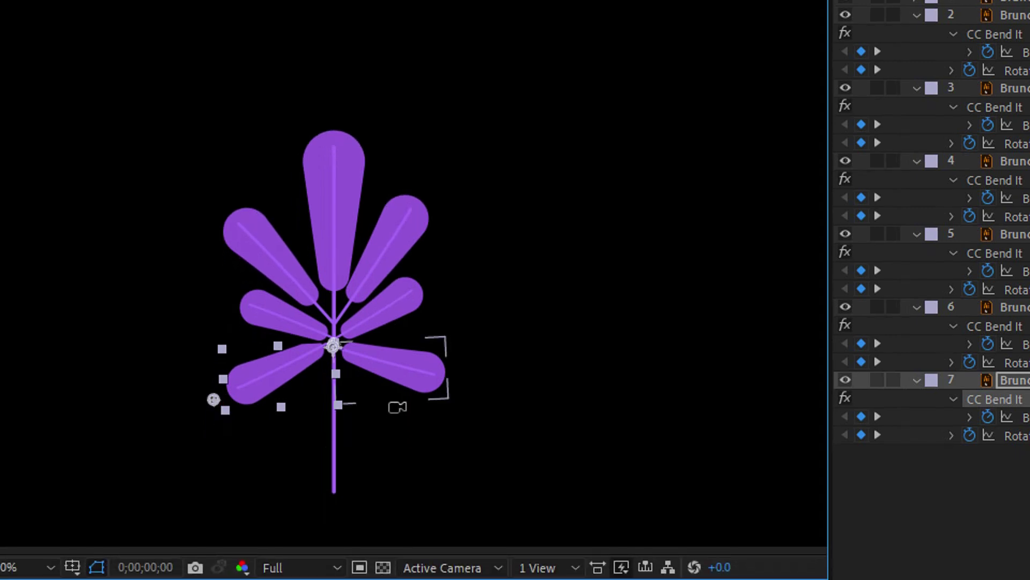
pyautogui.press('v')
# - Preview the leaf animation and fine-tune the CC Bend It control points of Brunch Big 7
pyautogui.click(526, 359)
pyautogui.press('space')
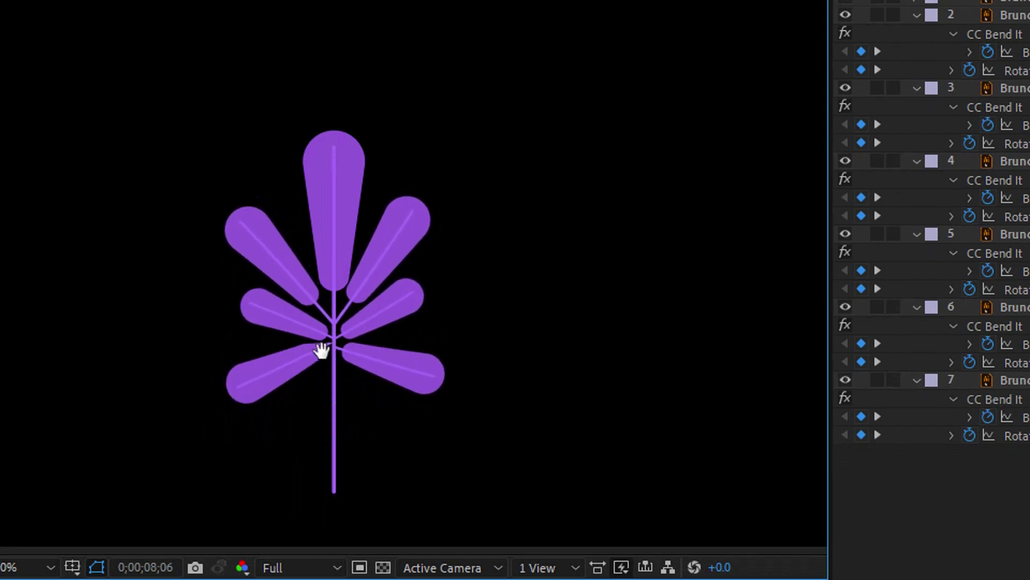
pyautogui.click(998, 380)
pyautogui.click(993, 399)
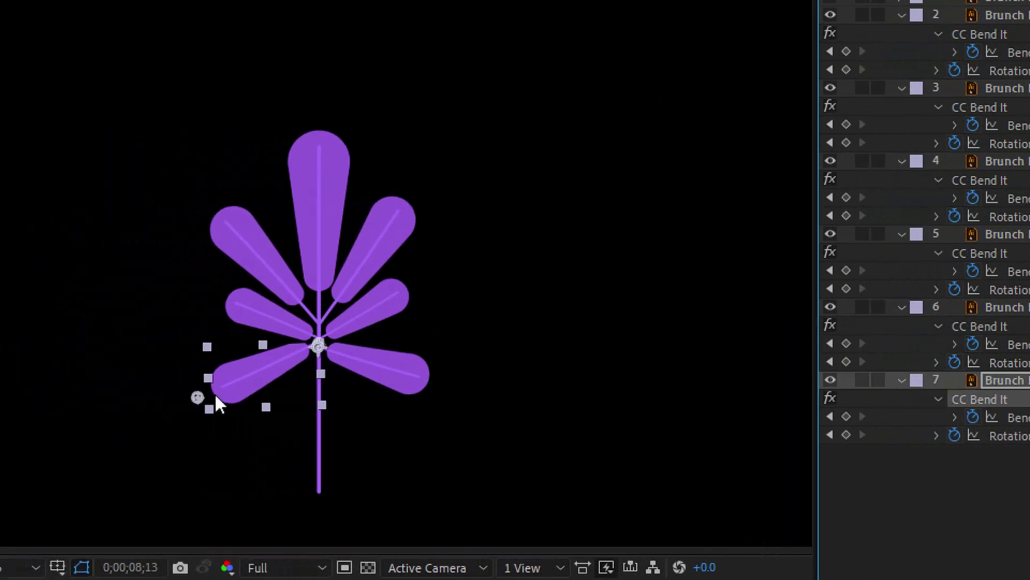
pyautogui.moveTo(198, 398)
pyautogui.mouseDown()
pyautogui.moveTo(328, 374)
pyautogui.moveTo(317, 347)
pyautogui.moveTo(216, 398)
pyautogui.mouseUp()
pyautogui.moveTo(344, 375); pyautogui.dragTo(344, 351)
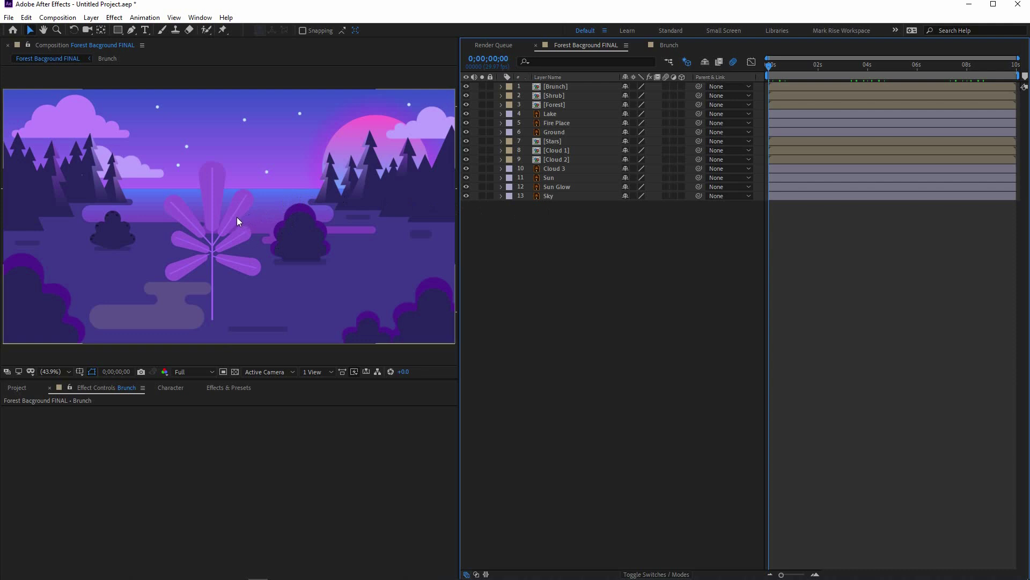
# - Move the Brunch pre-composition's anchor point to the bottom of the stem in the Forest Bacground FINAL composition
pyautogui.click(549, 87)
pyautogui.click(100, 30)
pyautogui.moveTo(228, 223); pyautogui.dragTo(215, 314)
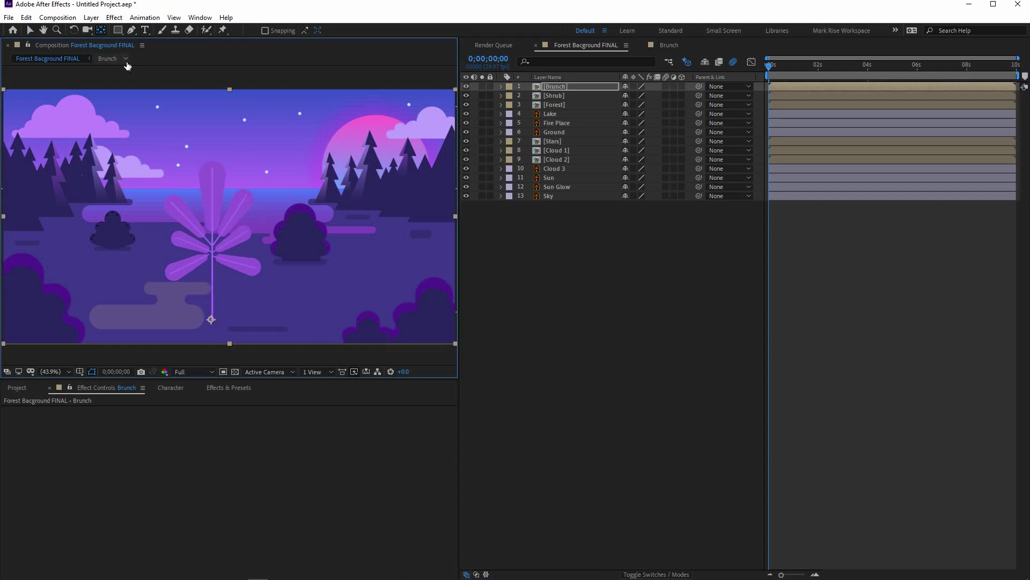
pyautogui.click(32, 29)
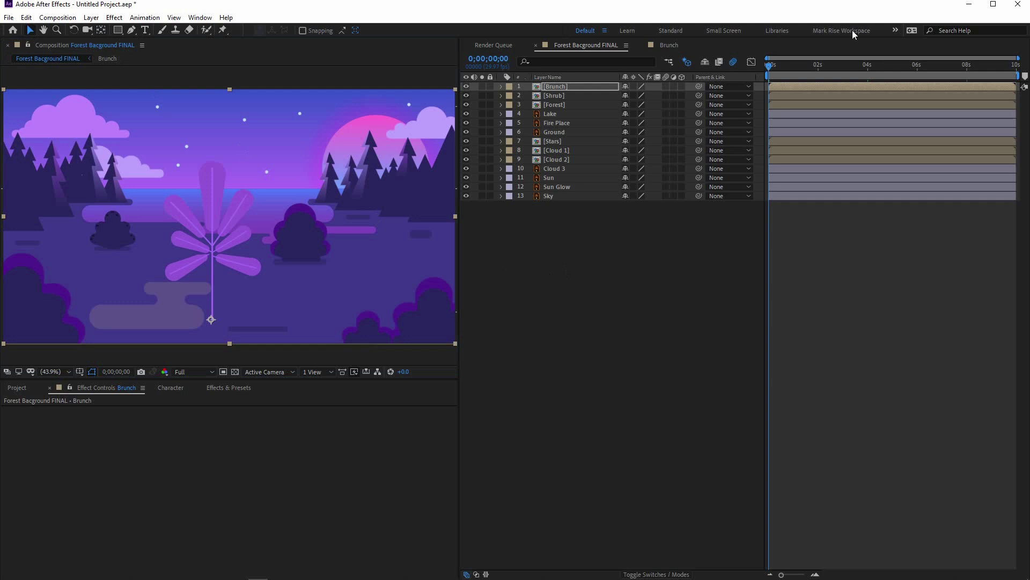
# - Apply the CC Bend It distortion effect to the Brunch pre-composition layer
pyautogui.rightClick(794, 87)
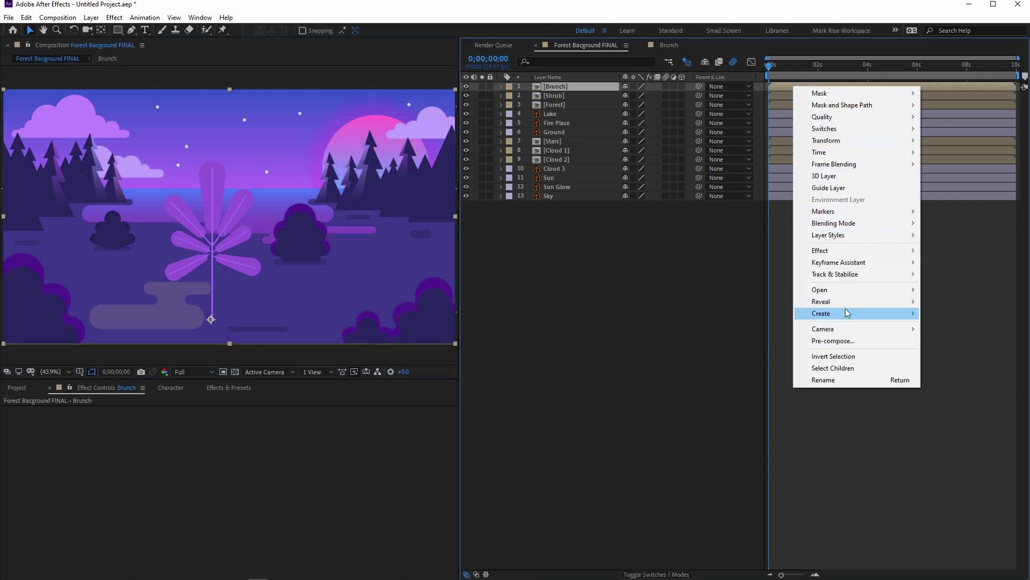
pyautogui.moveTo(835, 251)
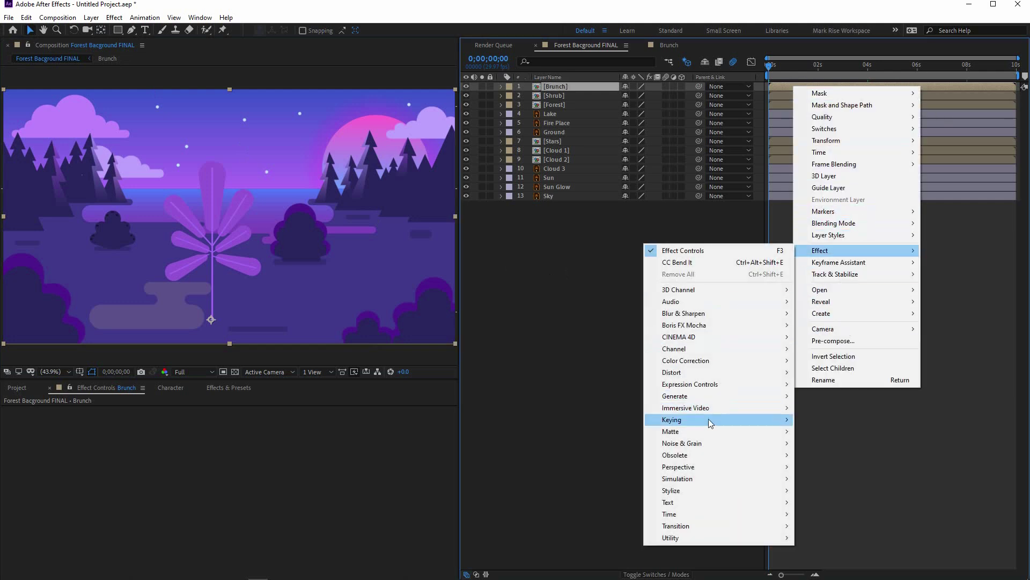
pyautogui.moveTo(696, 373)
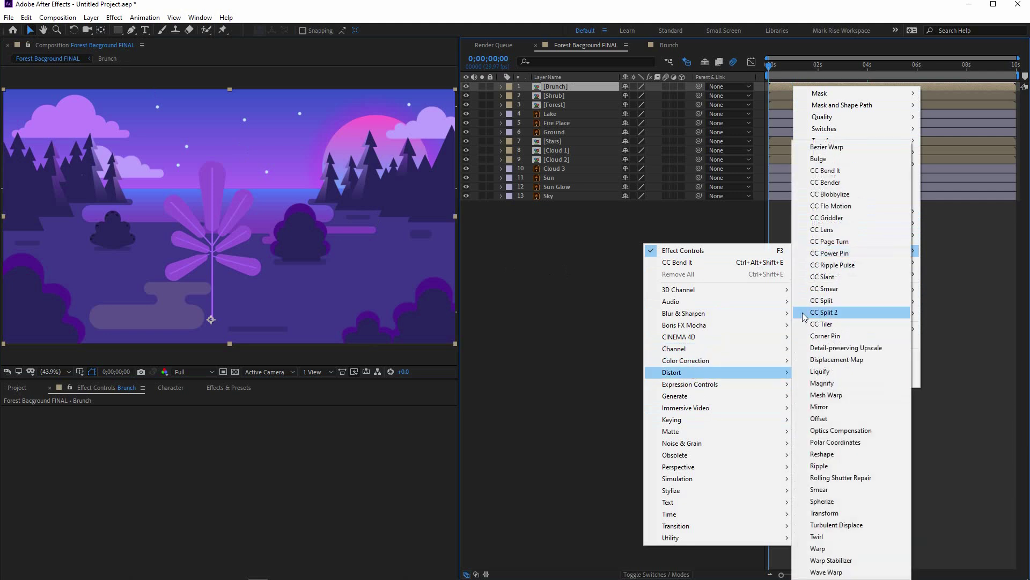
pyautogui.click(817, 169)
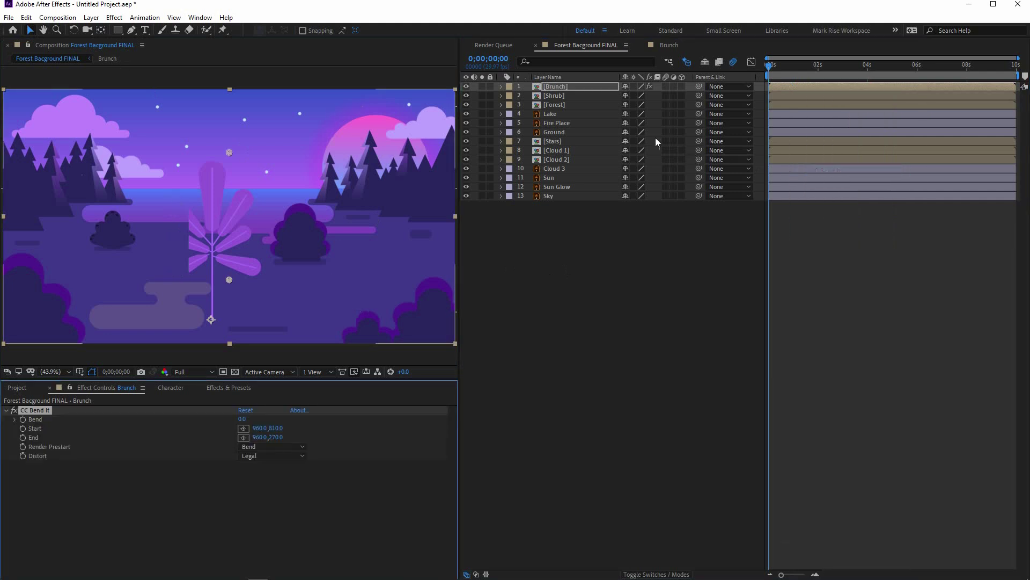
# - Place the Brunch layer's CC Bend It Start at the stem's bottom (884.8, 1003.8) and End above the top leaf (914.4, 119.5)
pyautogui.click(501, 86)
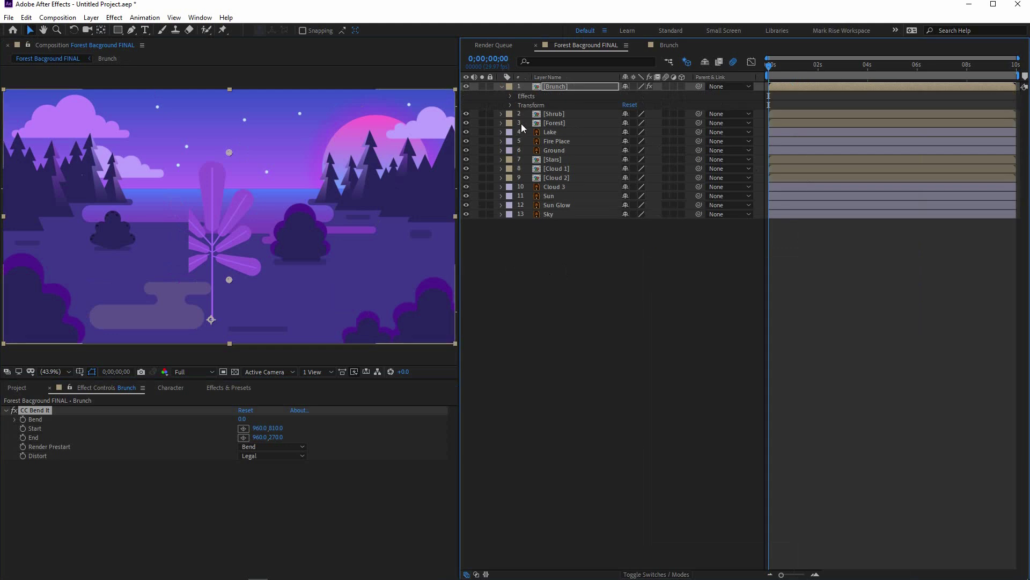
pyautogui.click(510, 96)
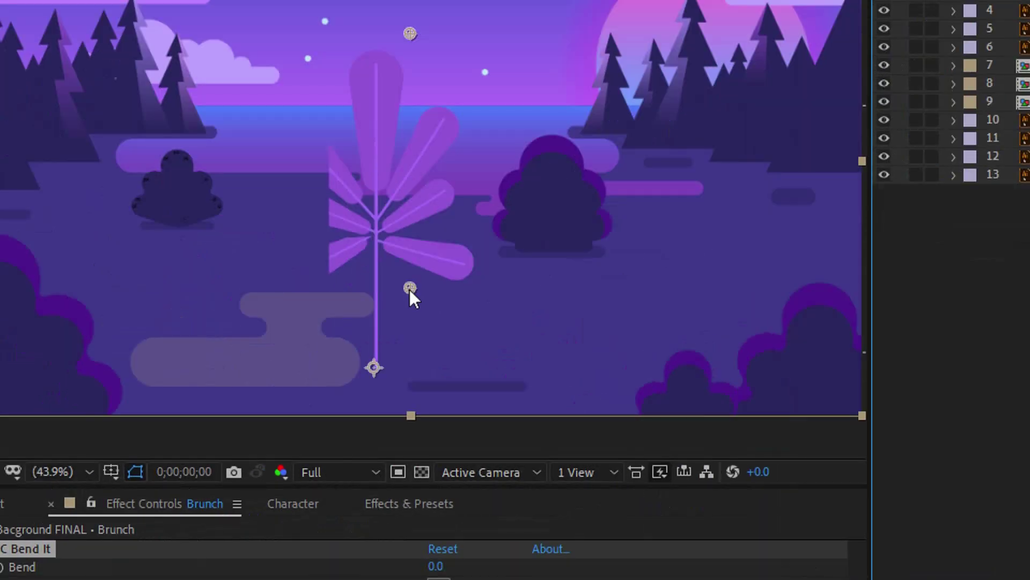
pyautogui.moveTo(410, 289); pyautogui.dragTo(374, 378)
pyautogui.moveTo(410, 90); pyautogui.dragTo(386, 19)
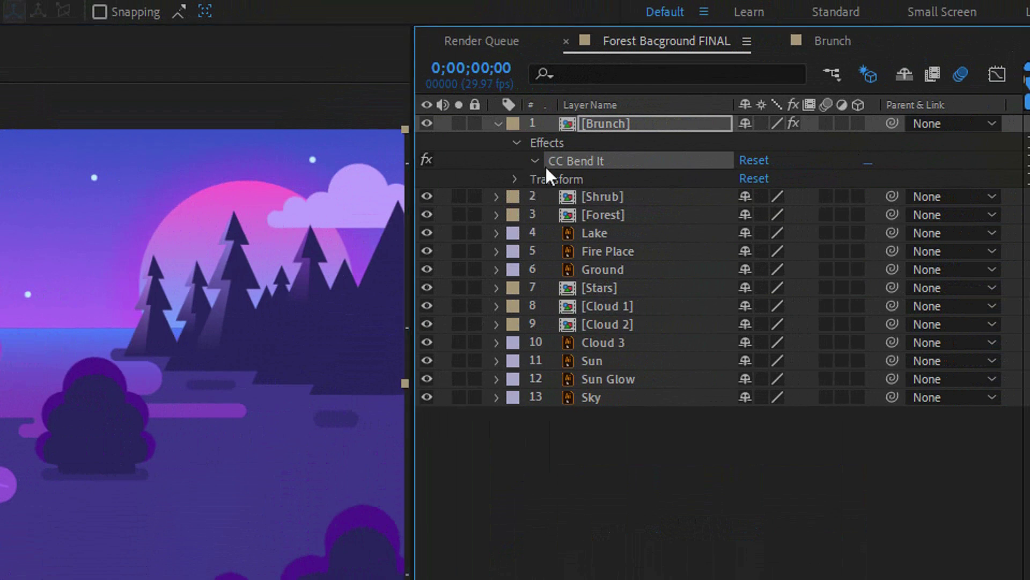
# - Keyframe the CC Bend It effect's Bend on the Brunch layer at the start with a value of -10
pyautogui.click(533, 161)
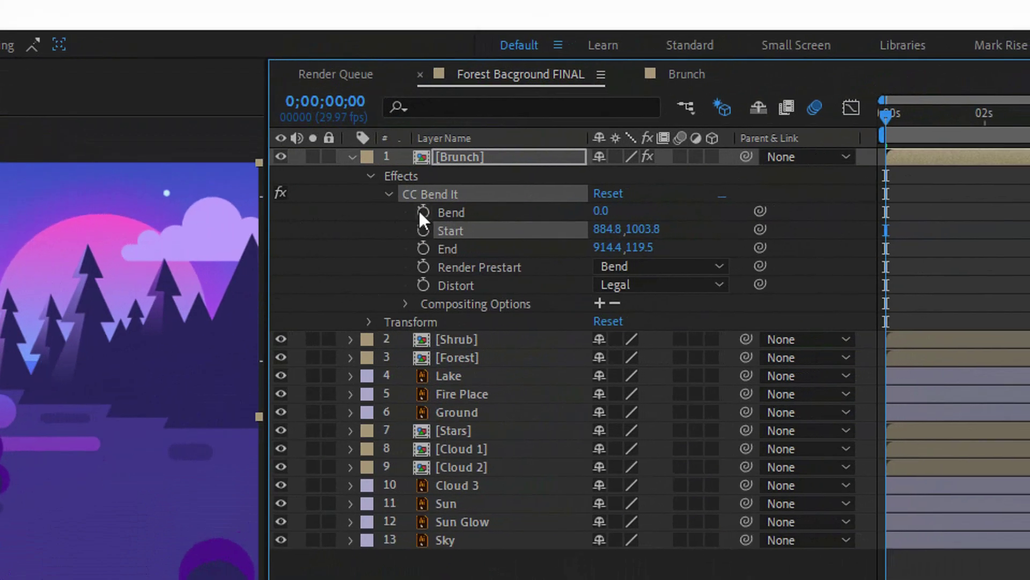
pyautogui.click(424, 211)
pyautogui.moveTo(601, 211); pyautogui.dragTo(608, 219)
pyautogui.click(608, 214)
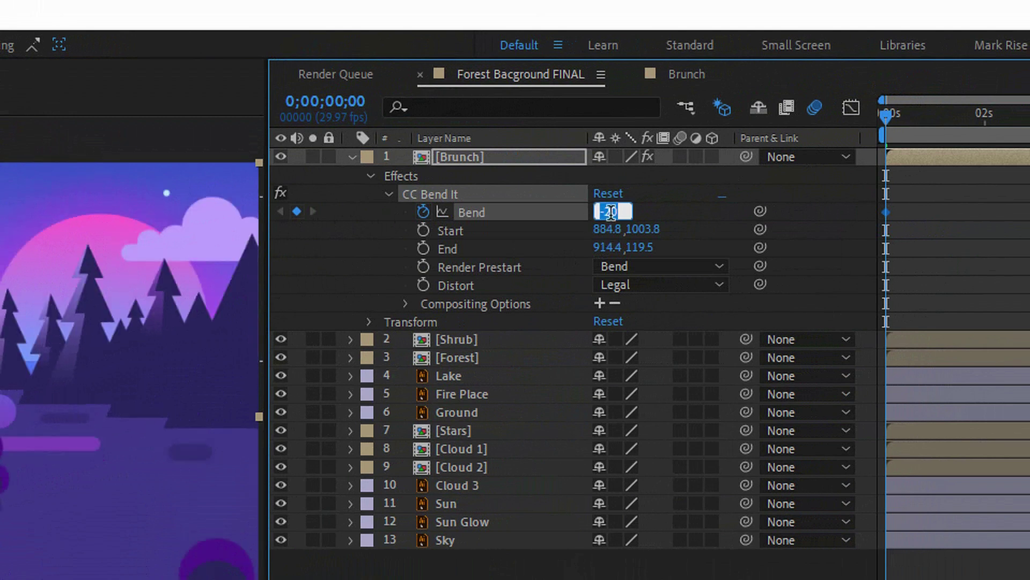
pyautogui.press('Return')
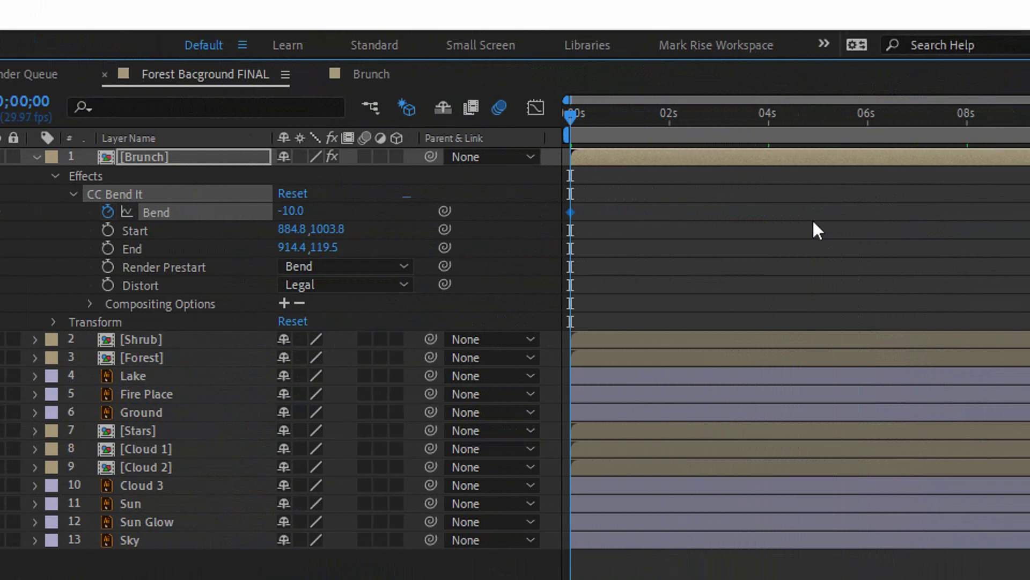
# - End the work area at 8 seconds and add a Bend keyframe of 10 at 4 seconds on the Brunch layer
pyautogui.moveTo(998, 150)
pyautogui.mouseDown()
pyautogui.moveTo(911, 149)
pyautogui.moveTo(908, 159)
pyautogui.mouseUp()
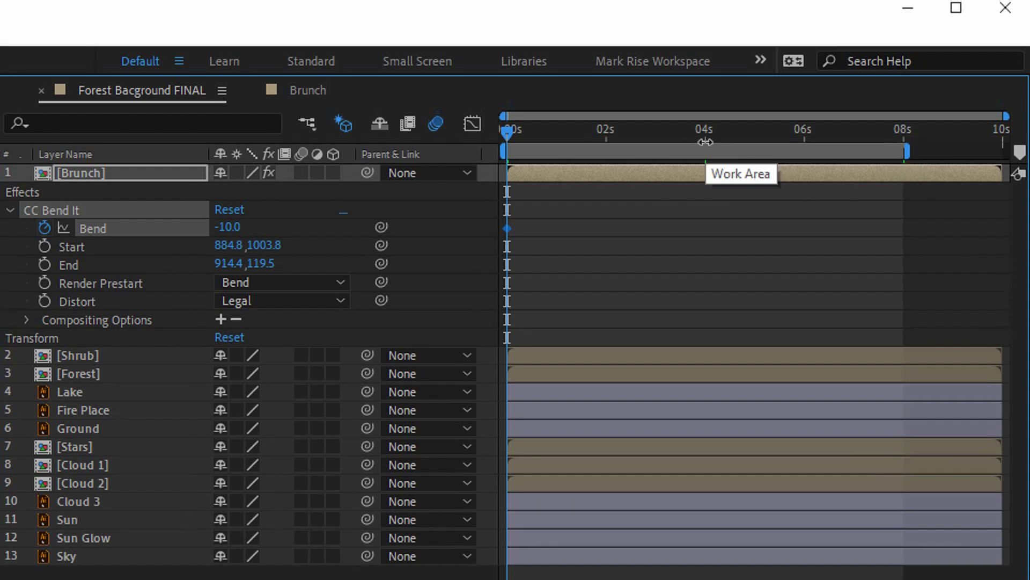
pyautogui.click(708, 138)
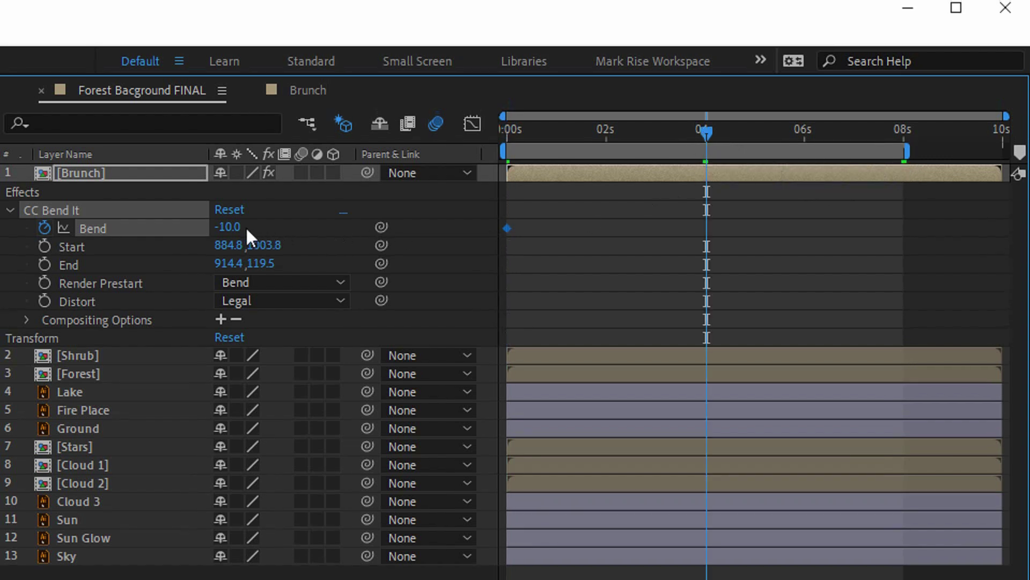
pyautogui.click(231, 226)
pyautogui.press('Return')
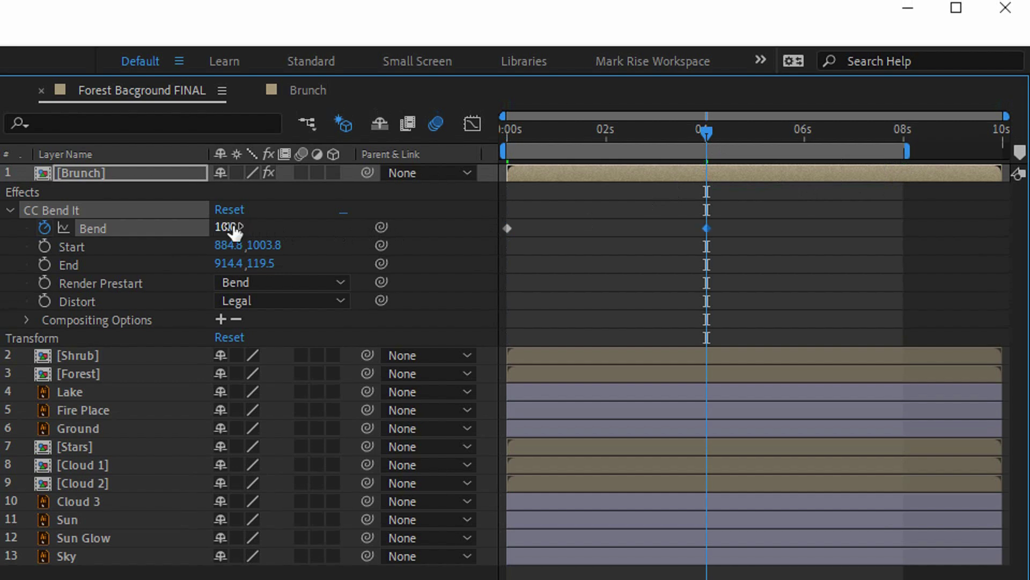
# - Ease the Bend keyframes on the Brunch layer, copy the starting keyframe to 8 seconds, and preview the motion
pyautogui.moveTo(725, 217); pyautogui.dragTo(482, 260)
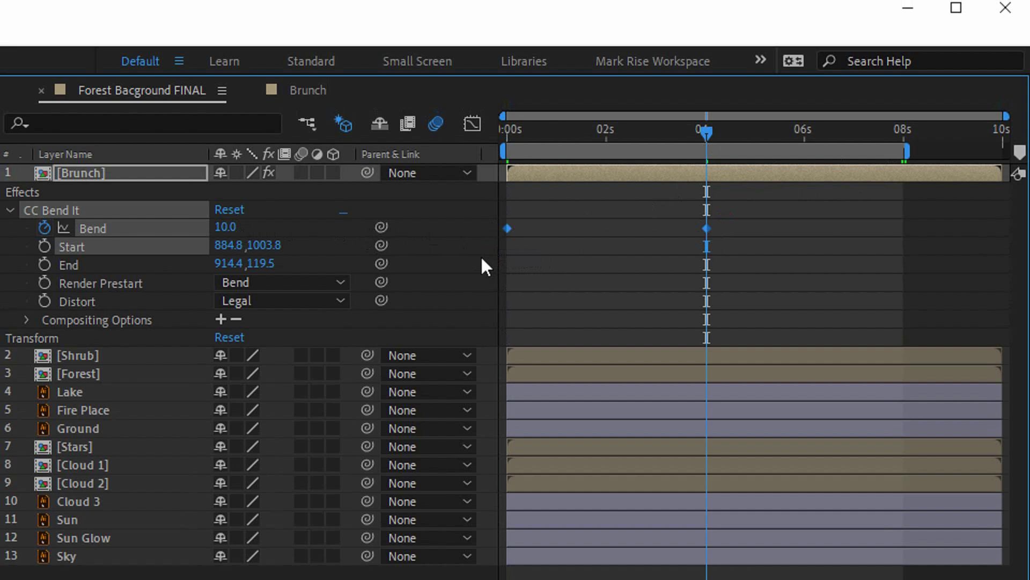
pyautogui.click(507, 131)
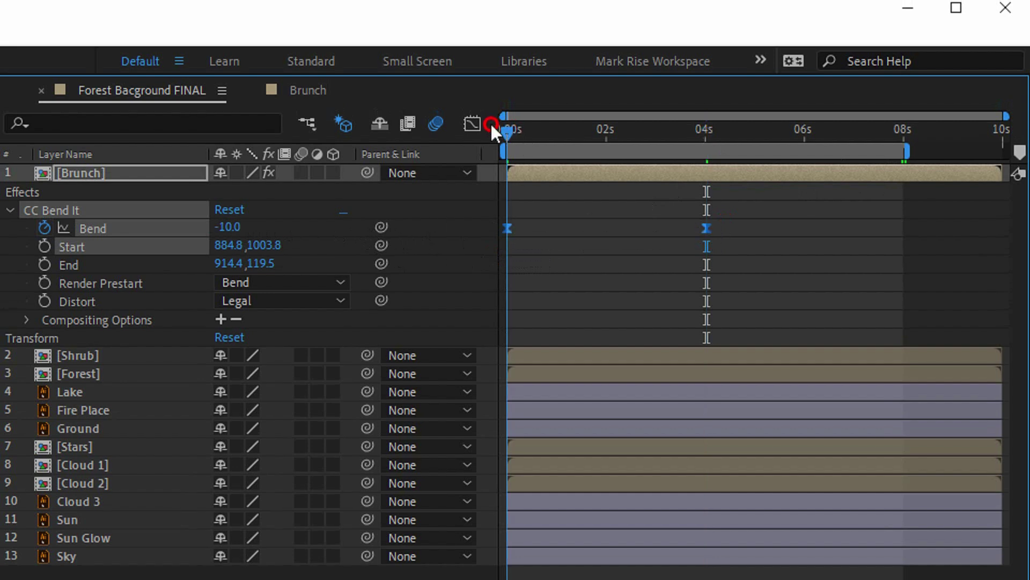
pyautogui.click(542, 257)
pyautogui.click(508, 228)
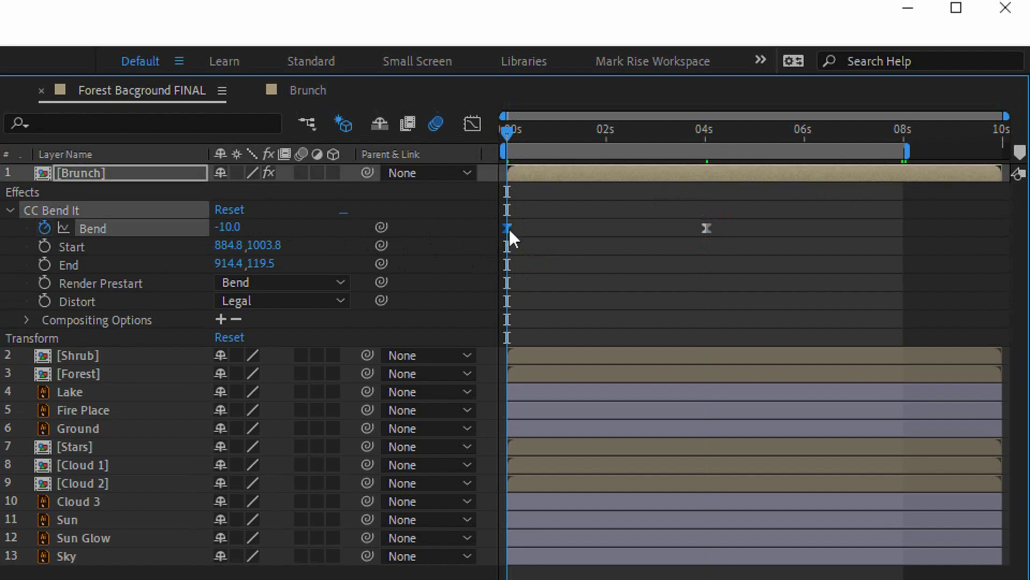
pyautogui.click(906, 132)
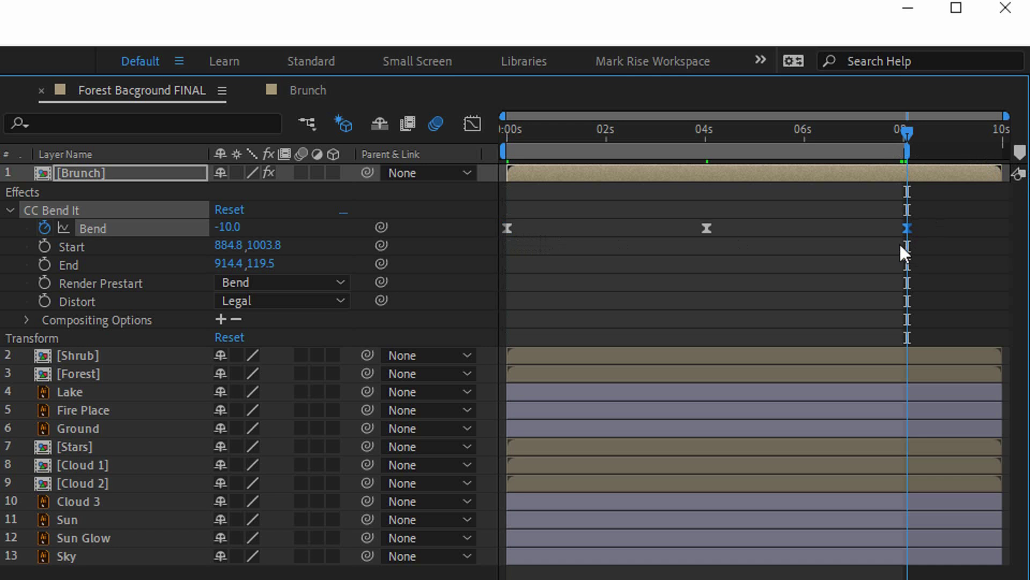
pyautogui.moveTo(636, 136); pyautogui.dragTo(497, 144)
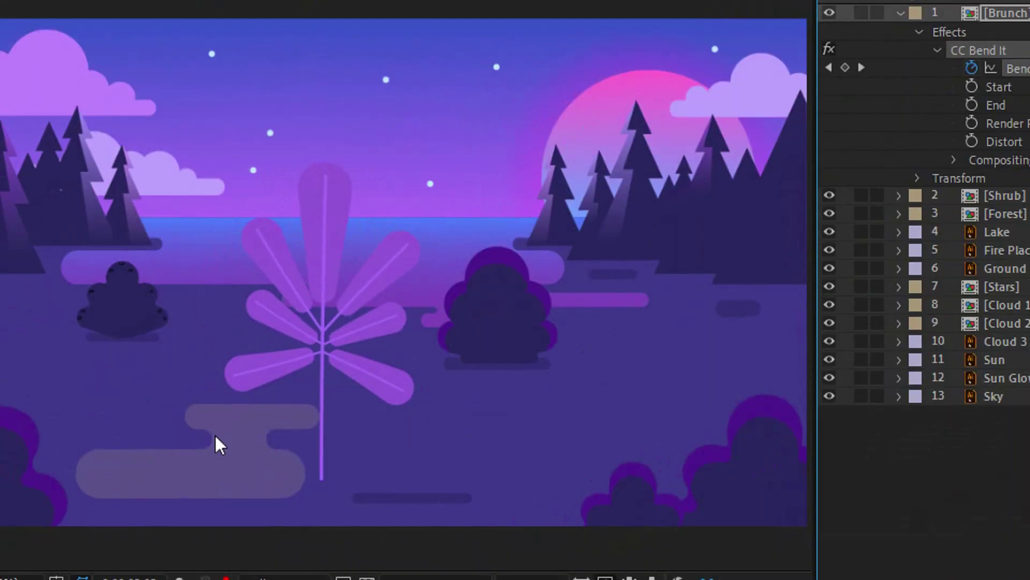
pyautogui.press('space')
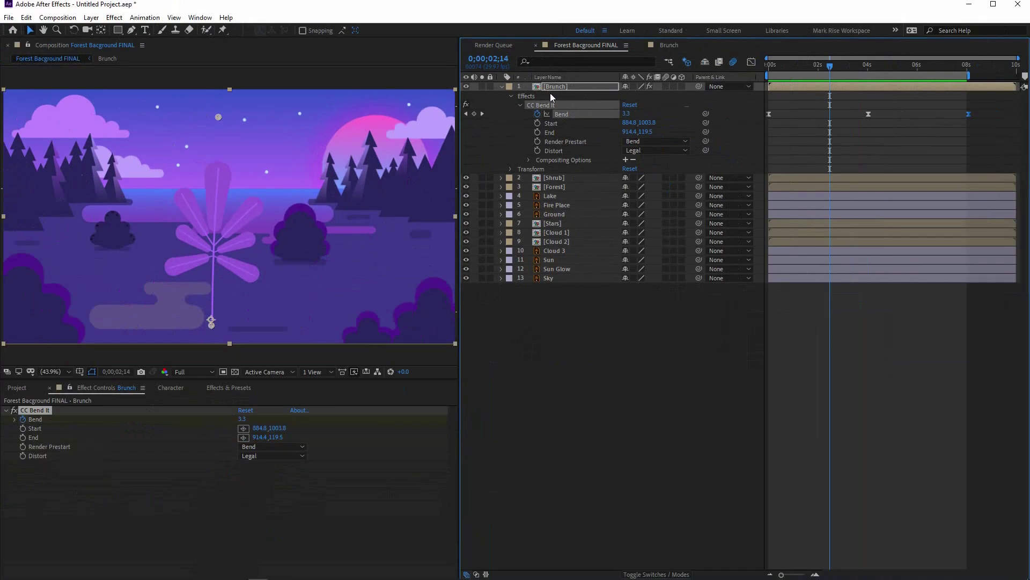
# - Scale the Brunch layer to 65%, rotate it to 46°, and place it in the lower-left corner of the scene
pyautogui.press('s')
pyautogui.click(656, 95)
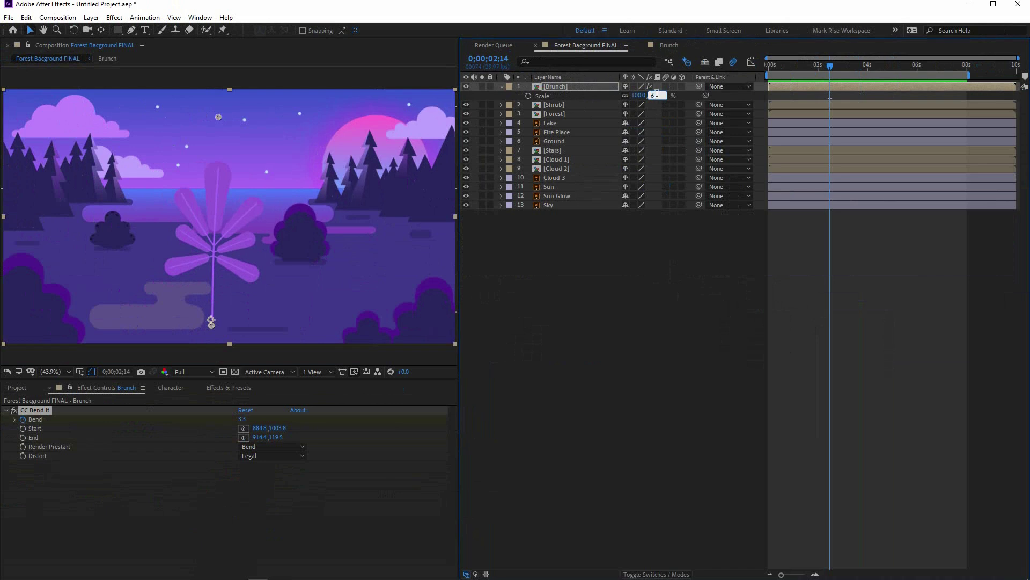
pyautogui.press('Return')
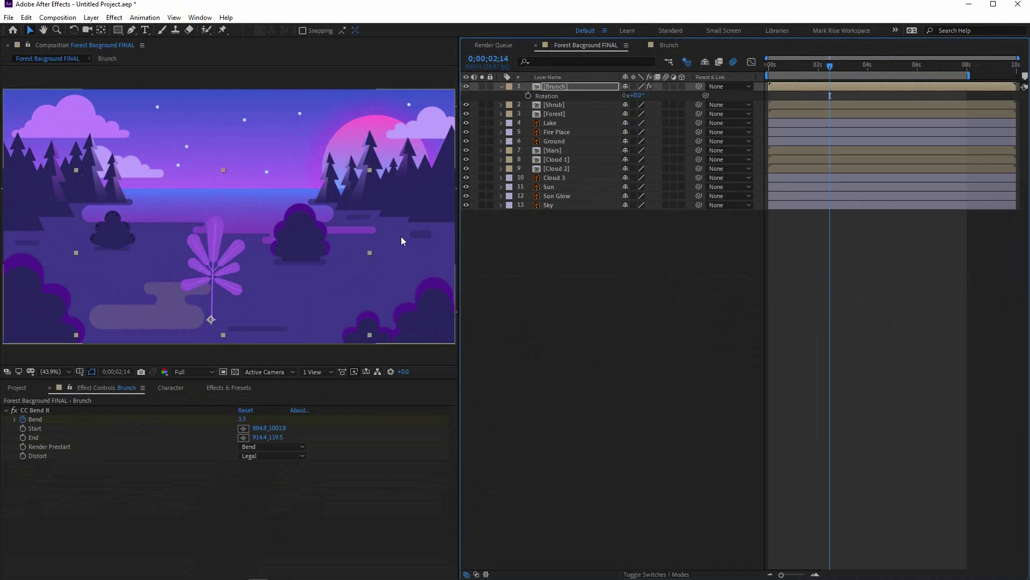
pyautogui.moveTo(636, 95)
pyautogui.mouseDown()
pyautogui.moveTo(661, 113)
pyautogui.moveTo(651, 85)
pyautogui.mouseUp()
pyautogui.moveTo(271, 274); pyautogui.dragTo(65, 291)
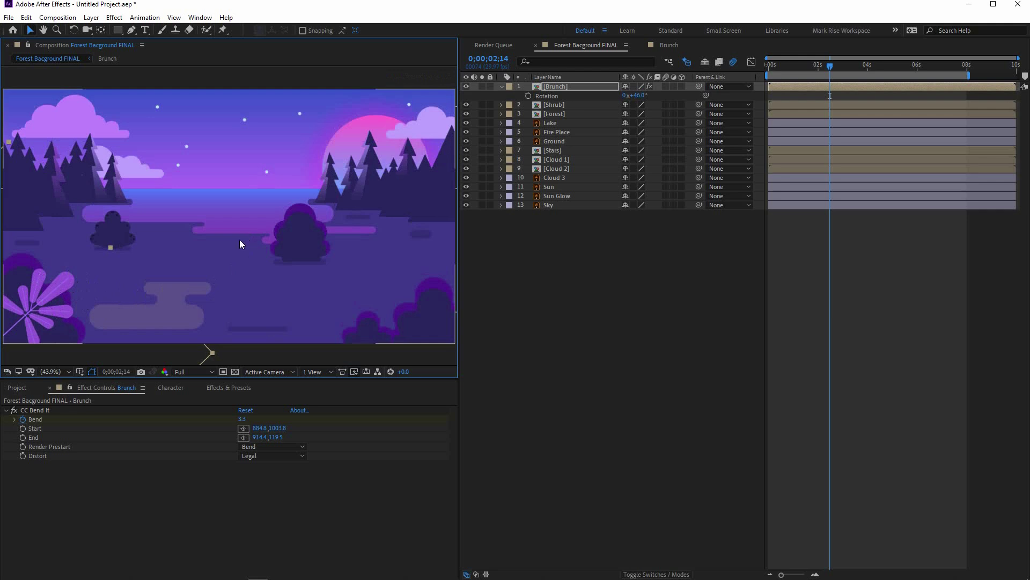
# - Duplicate the Brunch layer, rotate the copy to lean left, scale it to 100%, and place it in the scene's lower-right corner
pyautogui.hotkey('ctrl', 'd')
pyautogui.moveTo(79, 305); pyautogui.dragTo(289, 219)
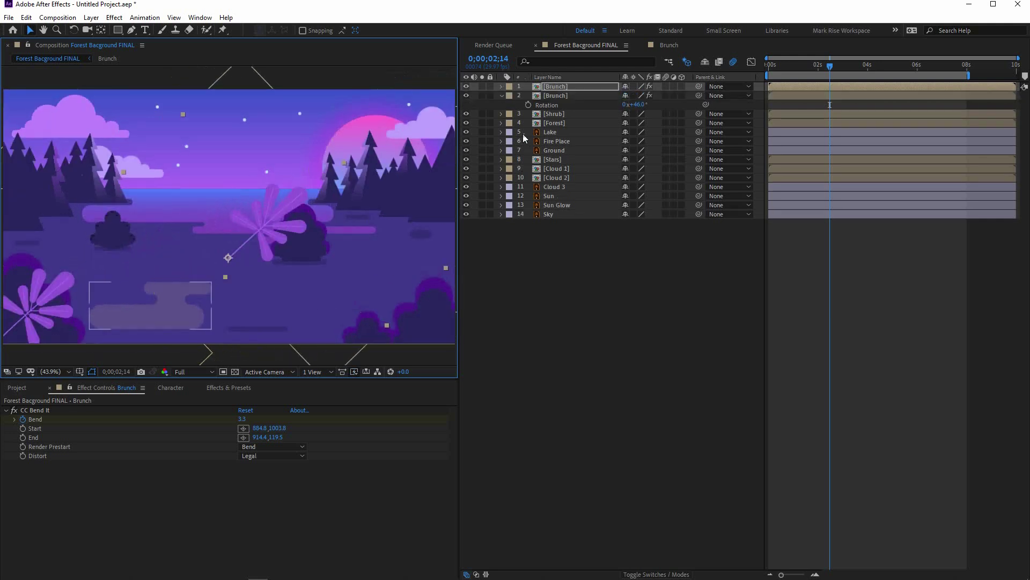
pyautogui.press('r')
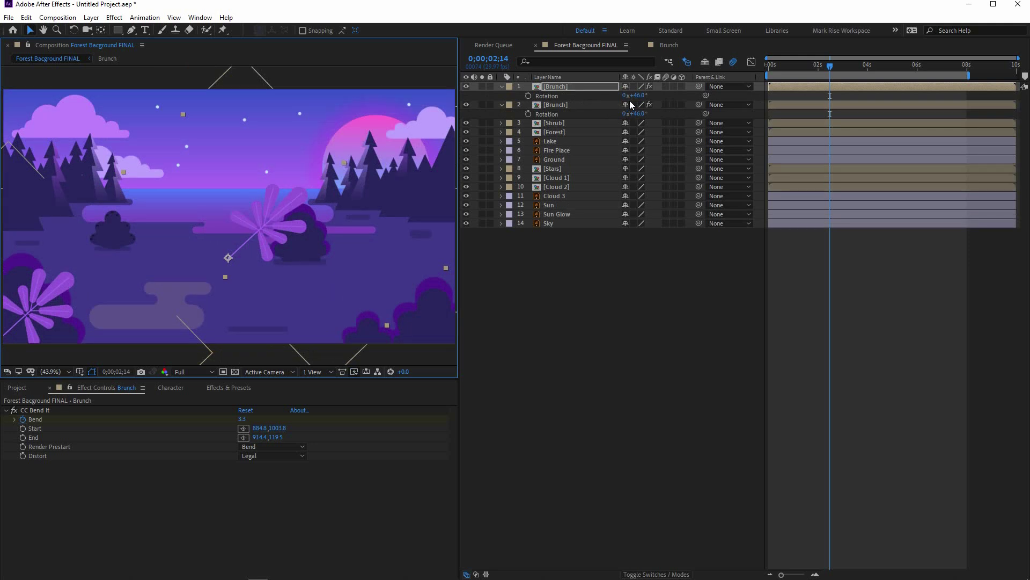
pyautogui.moveTo(636, 96); pyautogui.dragTo(578, 96)
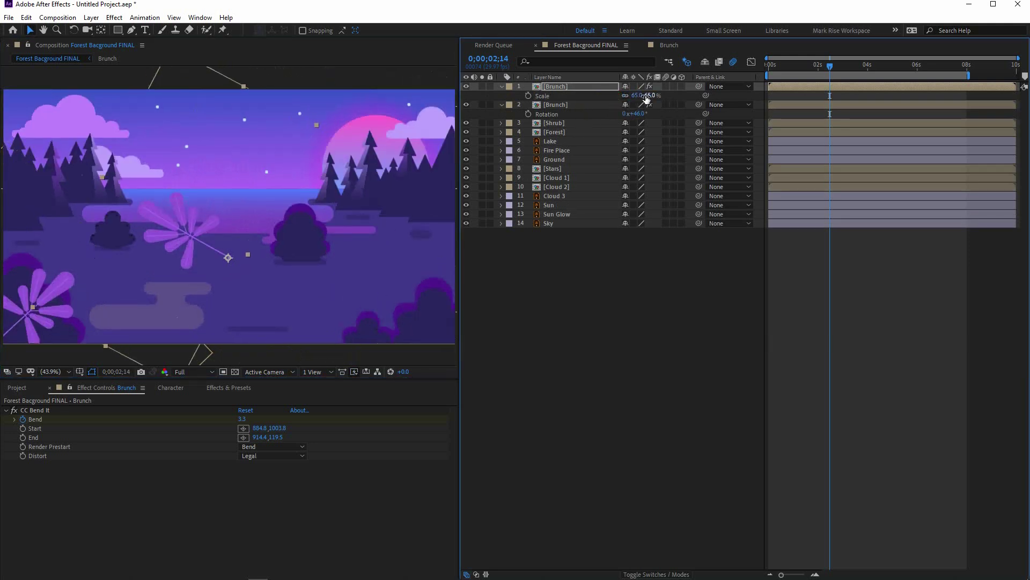
pyautogui.press('Return')
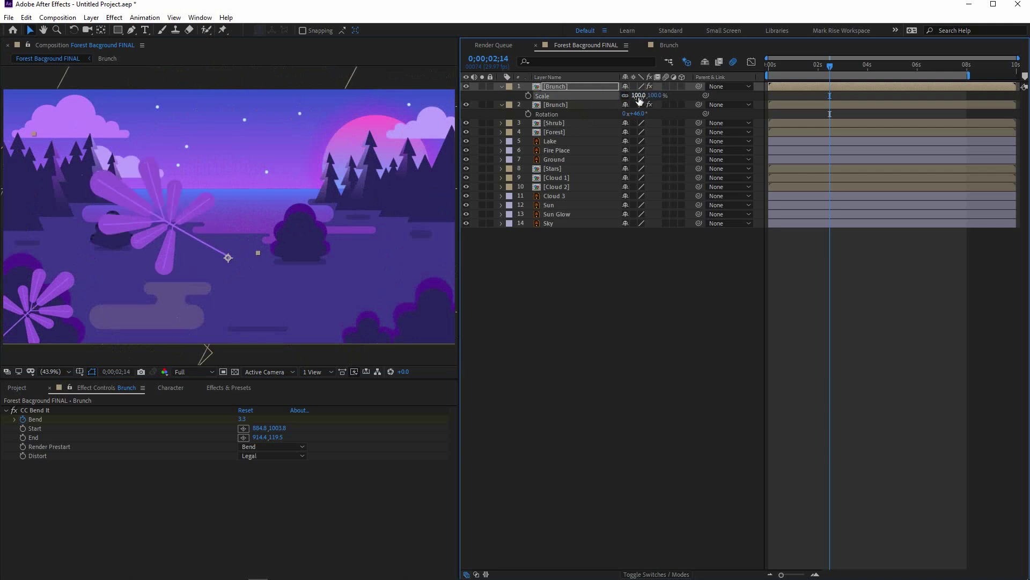
pyautogui.moveTo(183, 230); pyautogui.dragTo(428, 305)
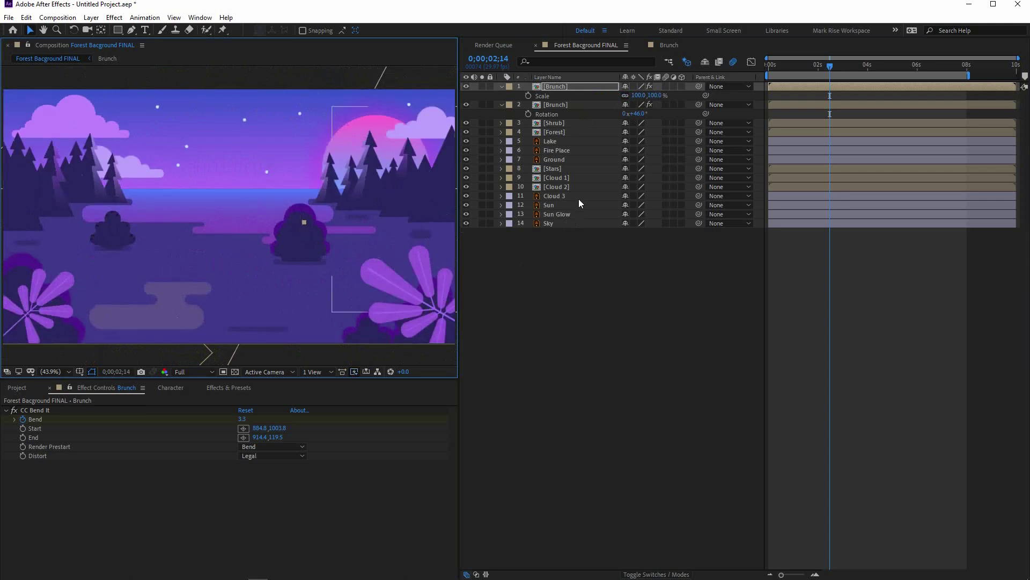
# - Duplicate the smaller lower-left branch, rotate the copy to 3°, and place it beside the large branch in the lower-right corner
pyautogui.click(553, 104)
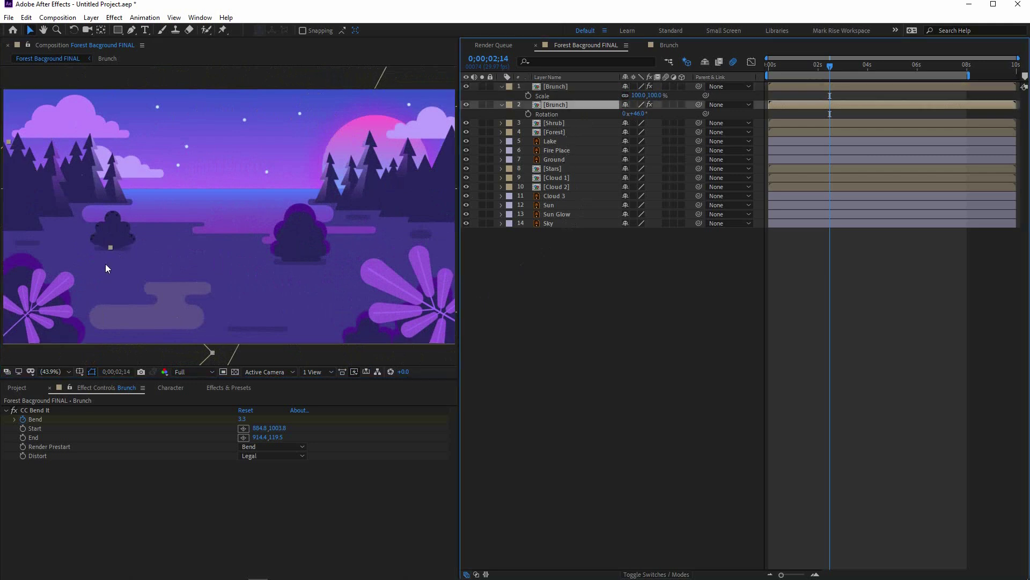
pyautogui.hotkey('ctrl', 'd')
pyautogui.moveTo(57, 299); pyautogui.dragTo(329, 302)
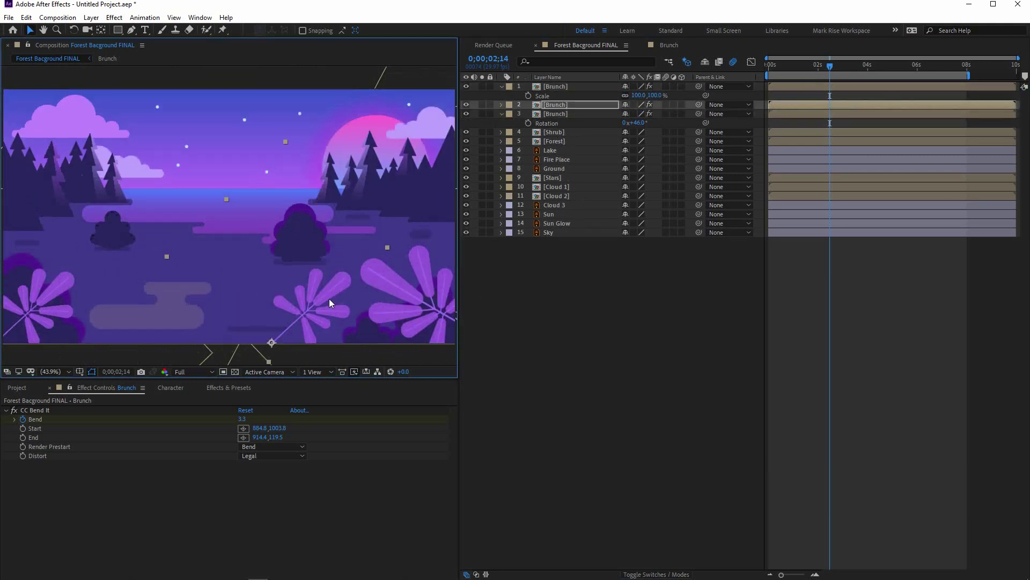
pyautogui.press('r')
pyautogui.moveTo(268, 257); pyautogui.dragTo(378, 327)
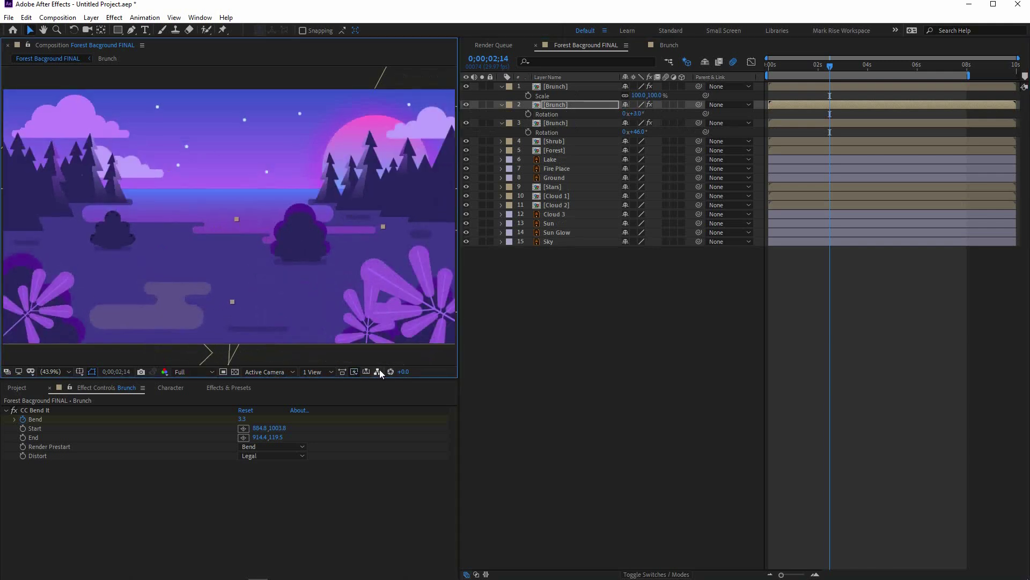
pyautogui.press('r')
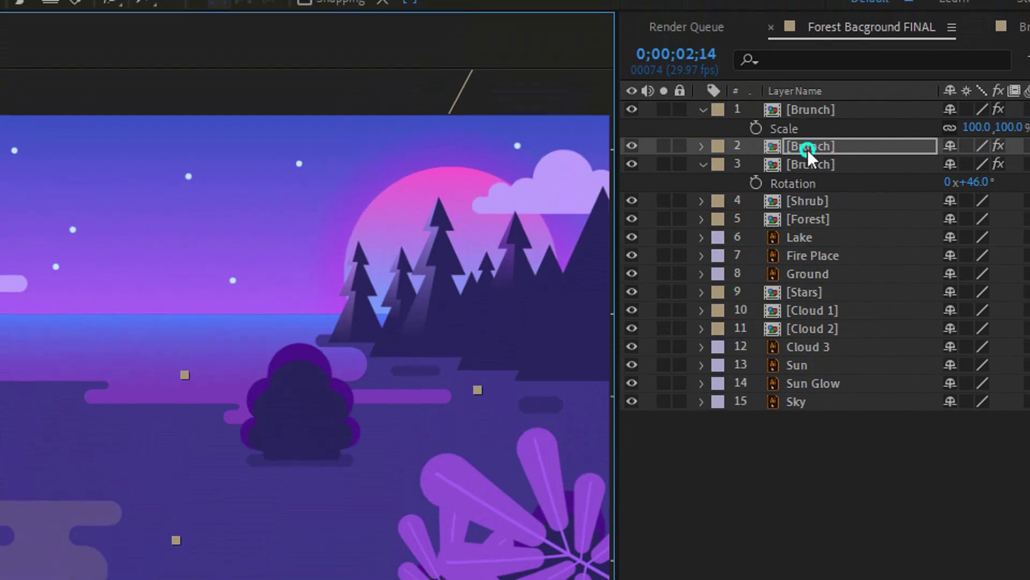
# - Apply Hue/Saturation to the second Brunch layer and set its Master Lightness to -26
pyautogui.rightClick(807, 150)
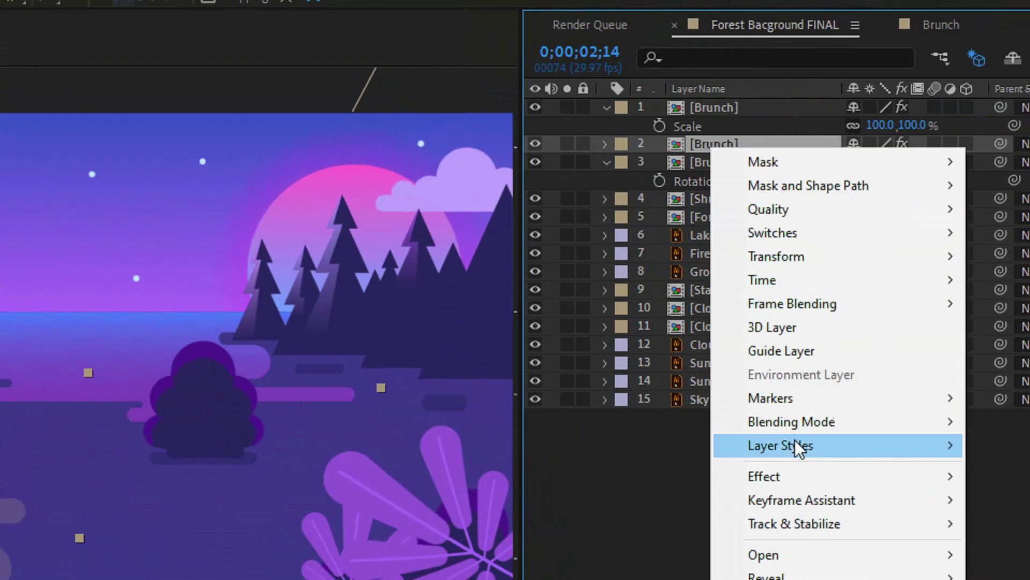
pyautogui.moveTo(846, 472)
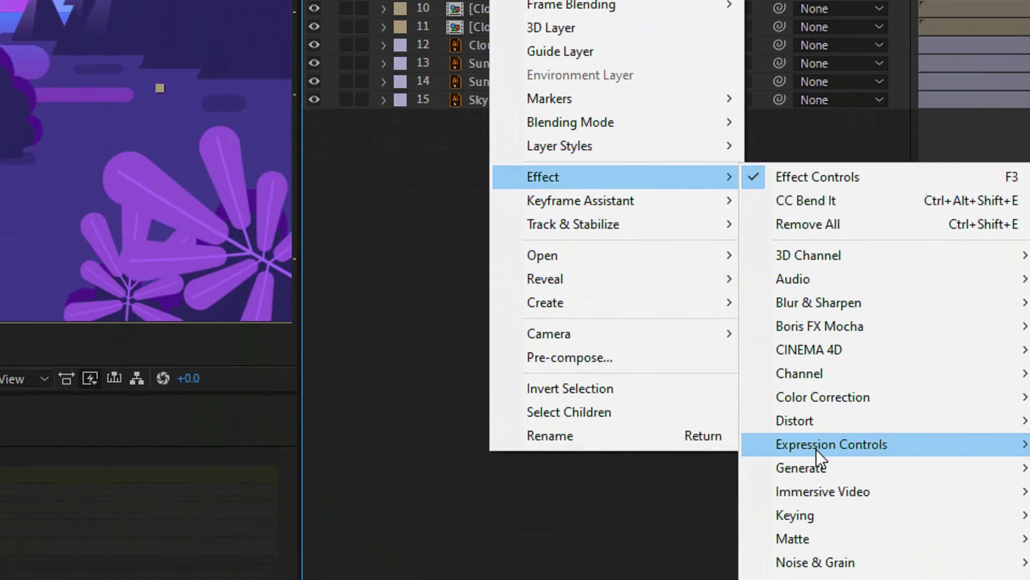
pyautogui.moveTo(823, 387)
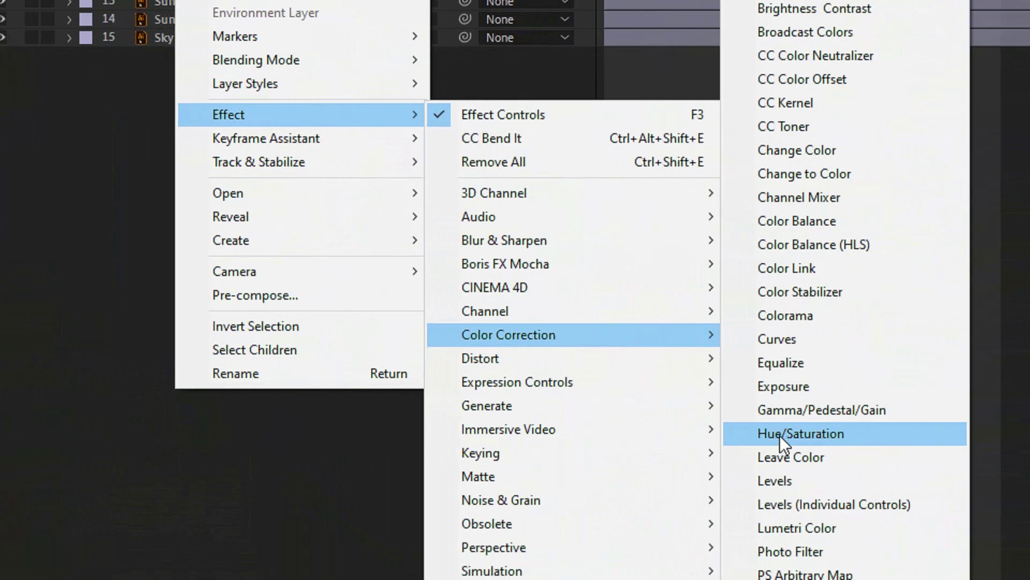
pyautogui.click(781, 435)
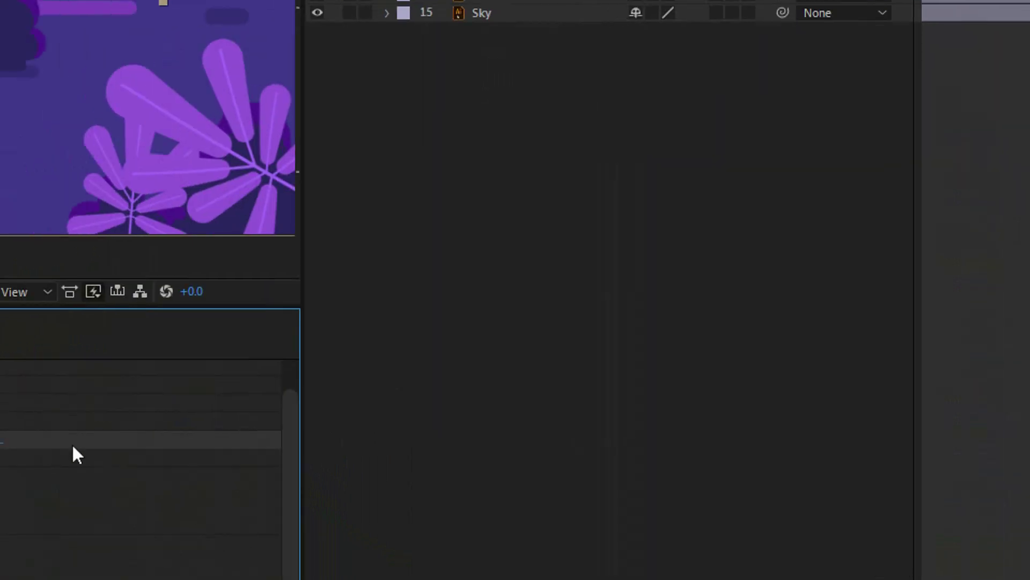
pyautogui.moveTo(278, 554); pyautogui.dragTo(159, 549)
pyautogui.moveTo(350, 542); pyautogui.dragTo(367, 549)
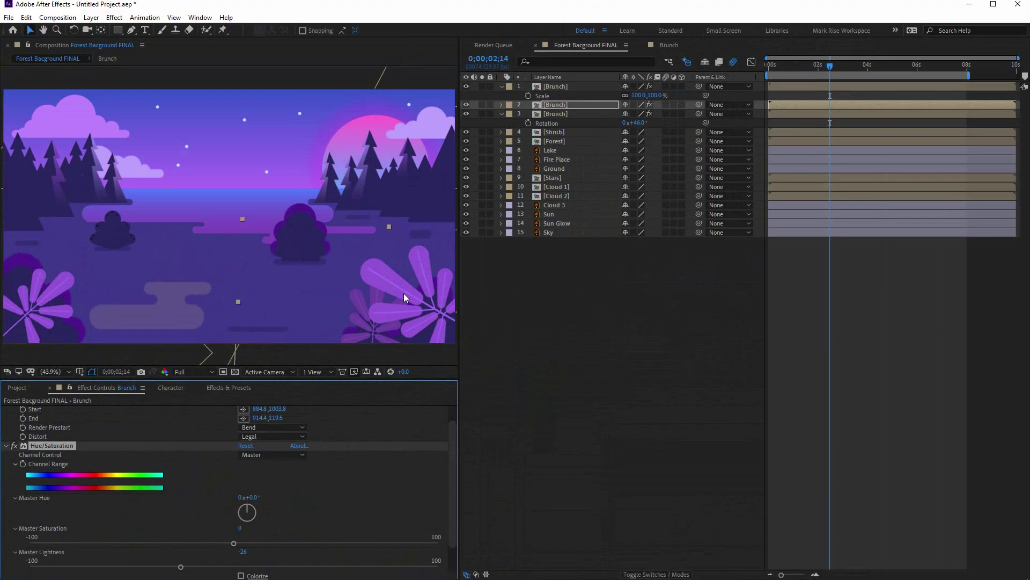
pyautogui.click(31, 335)
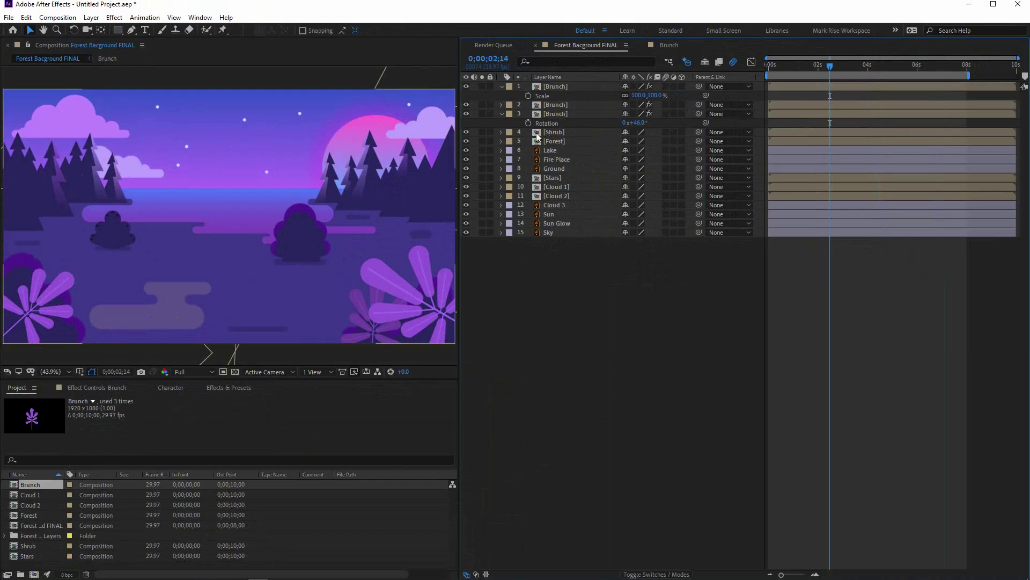
# - Open the Shrub pre-composition at 200% magnification and move Shrub 1's anchor point to the centre of its base
pyautogui.doubleClick(299, 253)
pyautogui.click(552, 88)
pyautogui.click(554, 96)
pyautogui.click(67, 372)
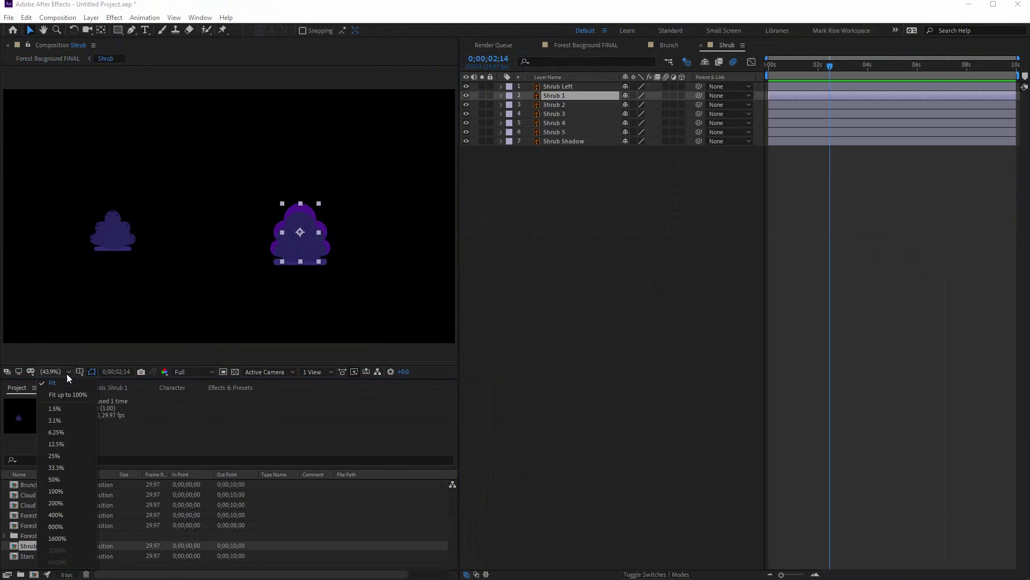
pyautogui.click(96, 502)
pyautogui.moveTo(405, 218); pyautogui.dragTo(286, 220)
pyautogui.press('y')
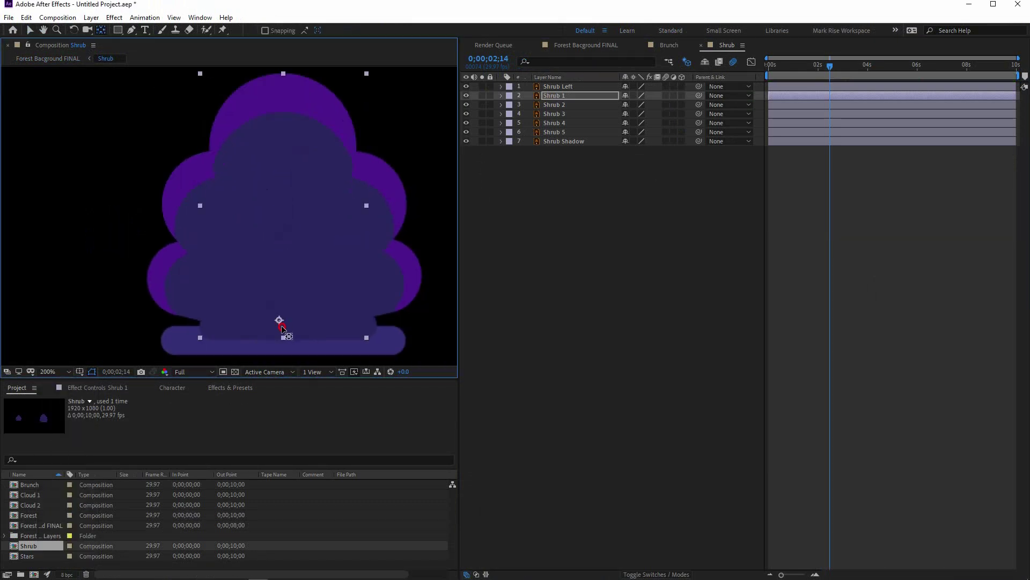
# - Move the anchor points of Shrub 2 through Shrub 5 to their inner lower ends, isolating the layers as needed
pyautogui.click(482, 104)
pyautogui.click(554, 105)
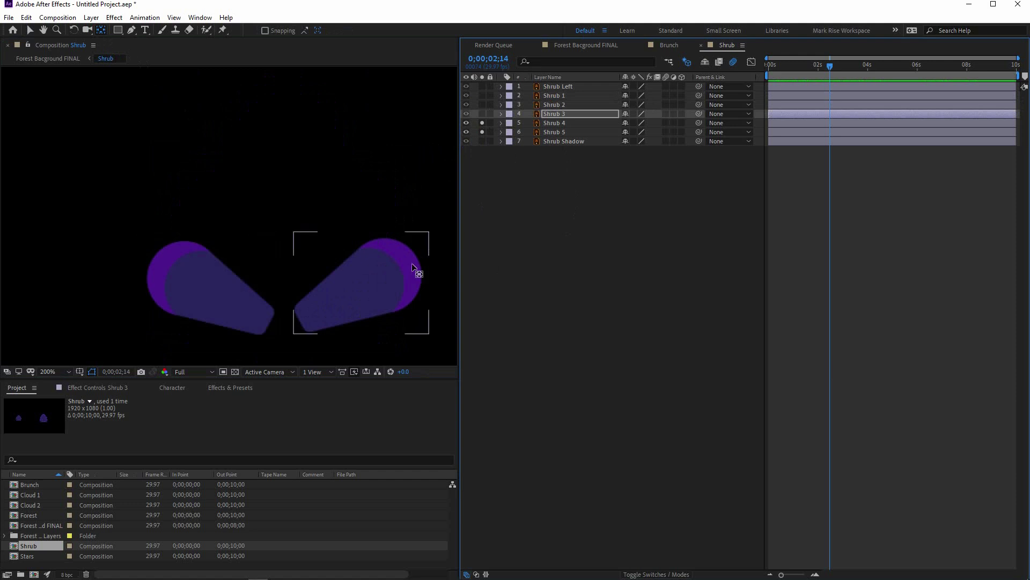
pyautogui.click(305, 316)
pyautogui.click(236, 311)
pyautogui.click(482, 132)
pyautogui.click(482, 123)
# - Add a Rotation keyframe to the Shrub 1 layer at the start of the timeline
pyautogui.click(556, 97)
pyautogui.press('Home')
pyautogui.hotkey('alt', 'shift', 'r')
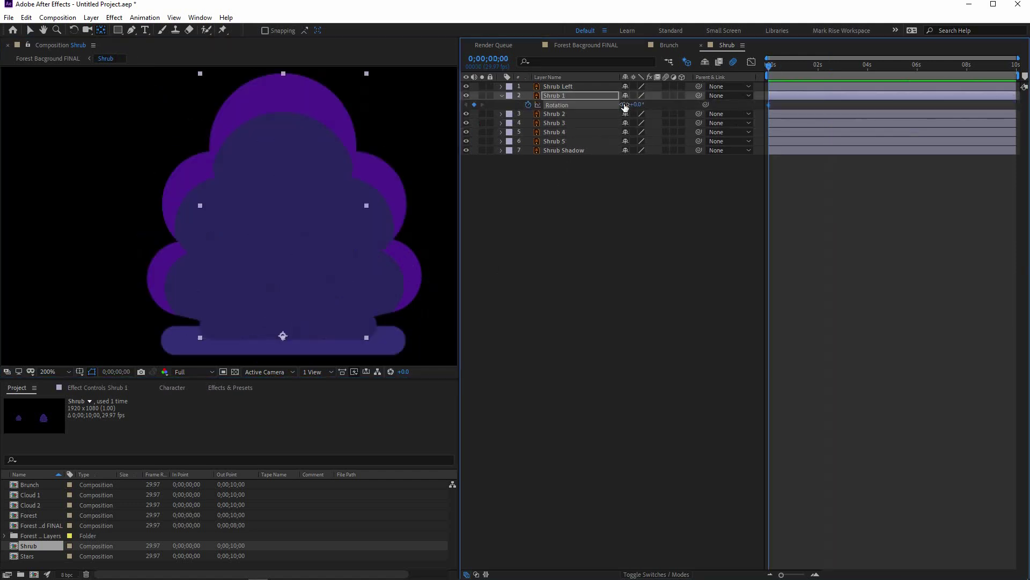
# - Delete the Shrub Left layer and loop Shrub 2's Rotation with loopOut(), using eased keyframes at the start (-7°) and 2 seconds
pyautogui.press('Delete')
pyautogui.click(642, 113)
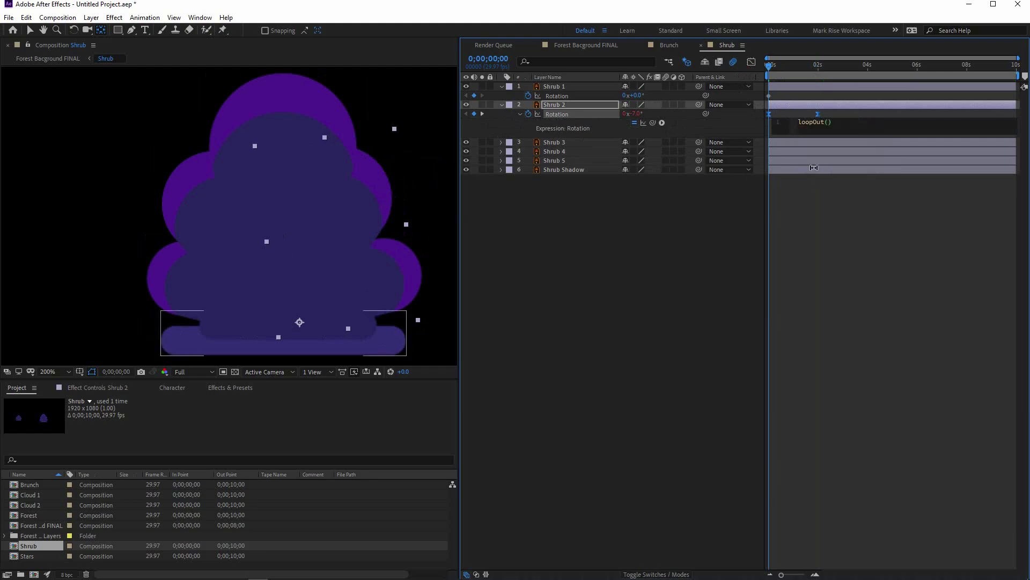
pyautogui.rightClick(780, 105)
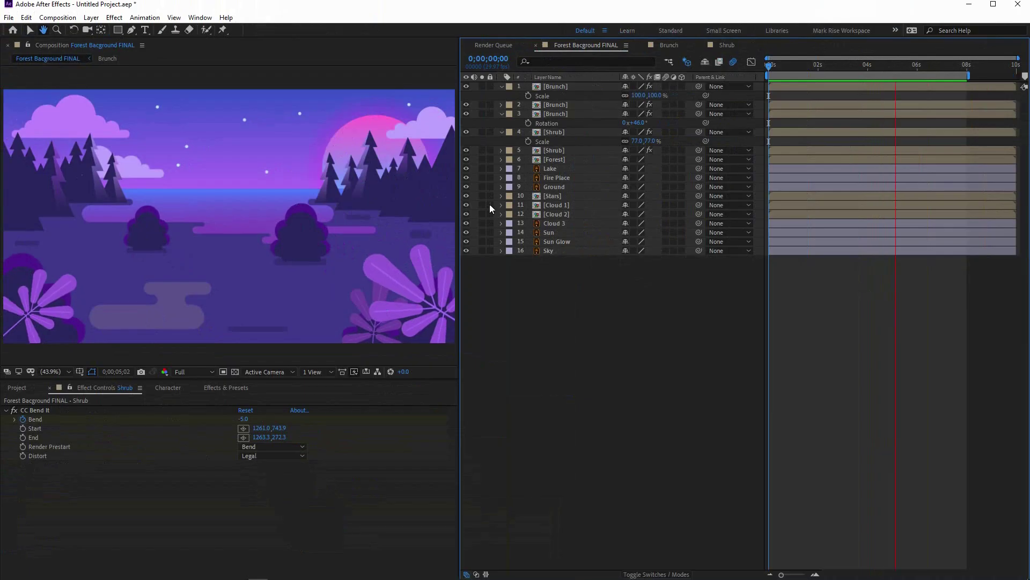
# - Open the Forest pre-composition at 100% magnification and move the anchor points of Tree 1 through Tree 5 to their bases
pyautogui.doubleClick(553, 160)
pyautogui.click(54, 371)
pyautogui.click(70, 462)
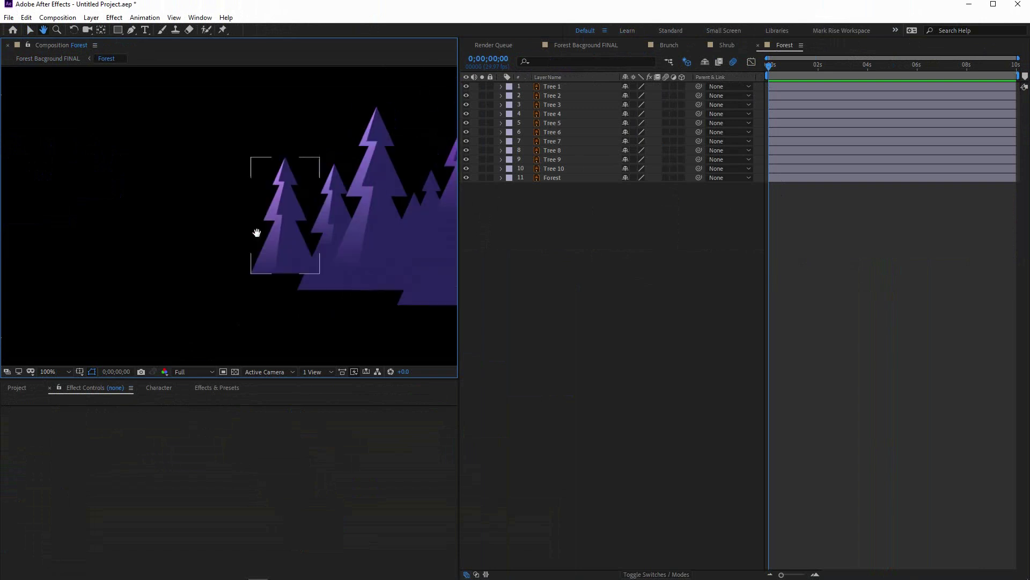
pyautogui.moveTo(256, 232); pyautogui.dragTo(95, 225)
pyautogui.hotkey('ctrl', 'Down')
pyautogui.press('y')
pyautogui.hotkey('ctrl', 'Down')
pyautogui.hotkey('ctrl', 'Down')
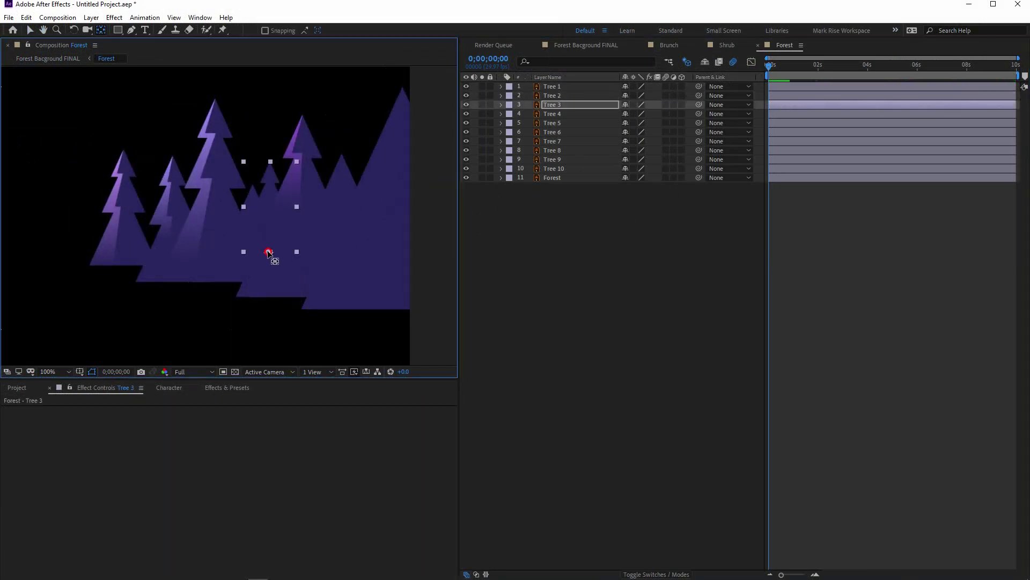
pyautogui.hotkey('ctrl', 'Down')
pyautogui.hotkey('ctrl', 'Down')
# - Move the anchor points of Tree 6 through Tree 10 to the bases of the trees
pyautogui.press('h')
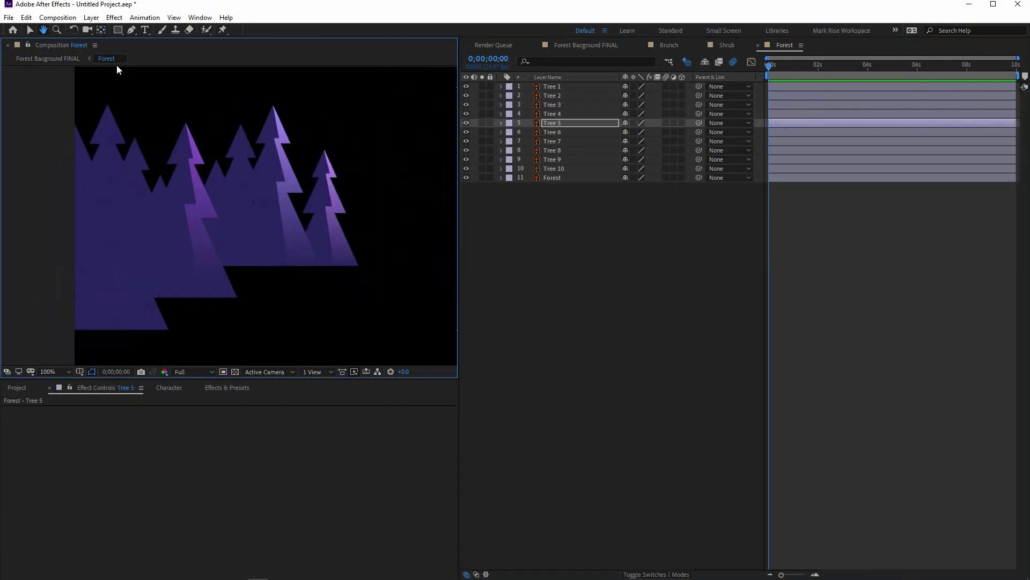
pyautogui.press('y')
pyautogui.hotkey('ctrl', 'Down')
pyautogui.hotkey('ctrl', 'Down')
pyautogui.hotkey('ctrl', 'Down')
pyautogui.hotkey('ctrl', 'Down')
pyautogui.hotkey('ctrl', 'Down')
pyautogui.press('v')
# - Apply CC Bend It to Tree 1 with eased Bend keyframes at the start and 2 seconds (2.0), looped with loopOut("pingpong")
pyautogui.rightClick(777, 86)
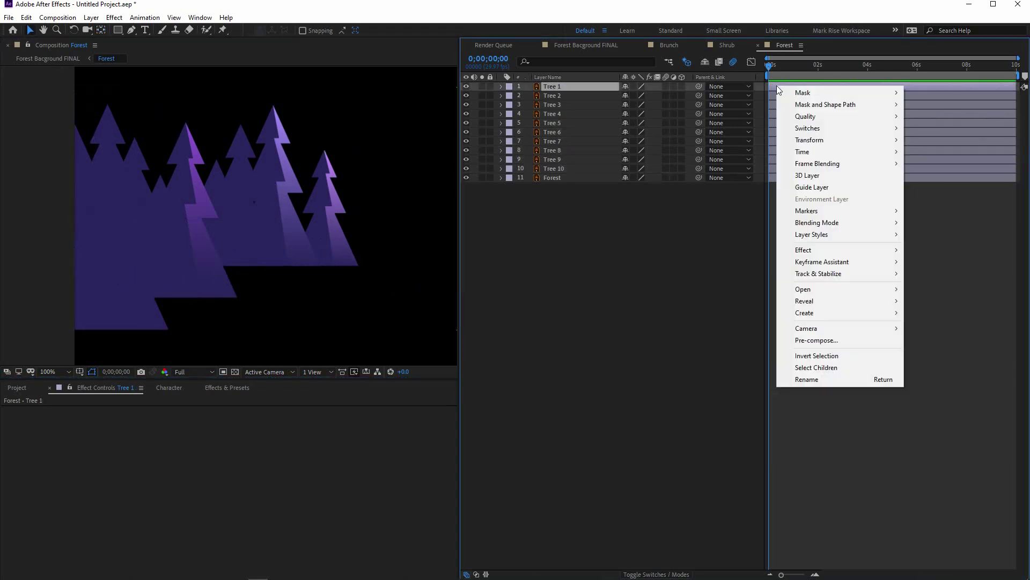
pyautogui.press('Escape')
pyautogui.hotkey('ctrl', 'v')
pyautogui.press('k')
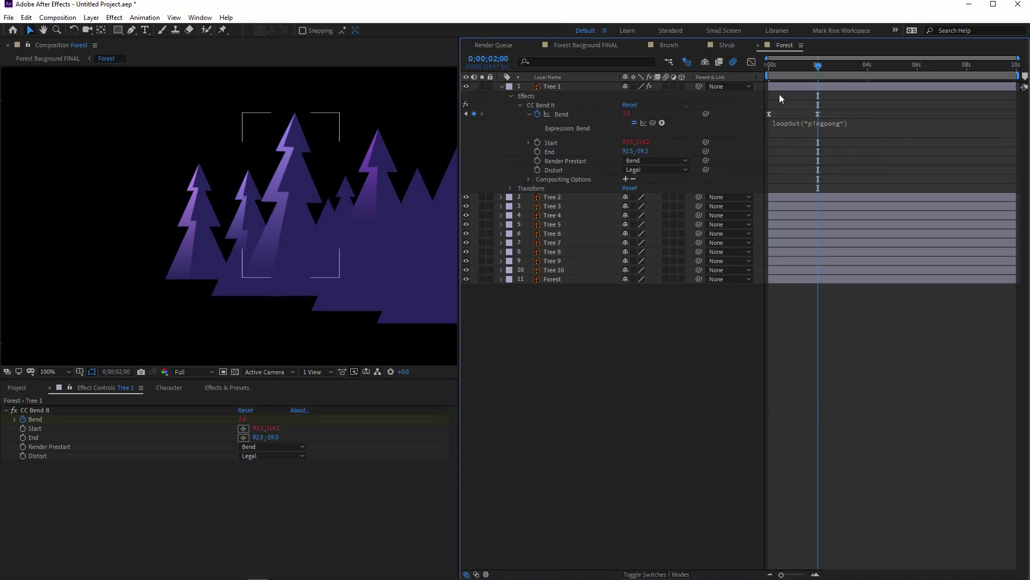
# - Paste Tree 1's looping CC Bend It effect onto the Tree 2 through Tree 10 layers
pyautogui.click(553, 197)
pyautogui.keyDown('shift'); pyautogui.click(554, 269); pyautogui.keyUp('shift')
pyautogui.hotkey('ctrl', 'v')
# - Align the CC Bend It Start and End points with the base and tip of each remaining tree, and preview the bending
pyautogui.press('Home')
pyautogui.click(288, 113)
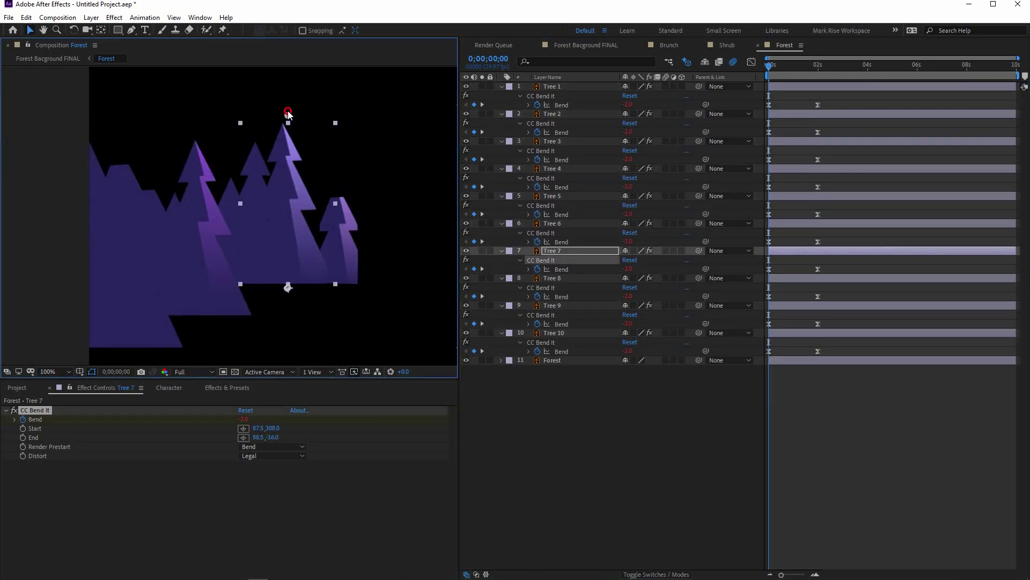
pyautogui.hotkey('ctrl', 'Down')
pyautogui.hotkey('ctrl', 'Down')
pyautogui.hotkey('ctrl', 'Down')
pyautogui.click(711, 449)
pyautogui.press('space')
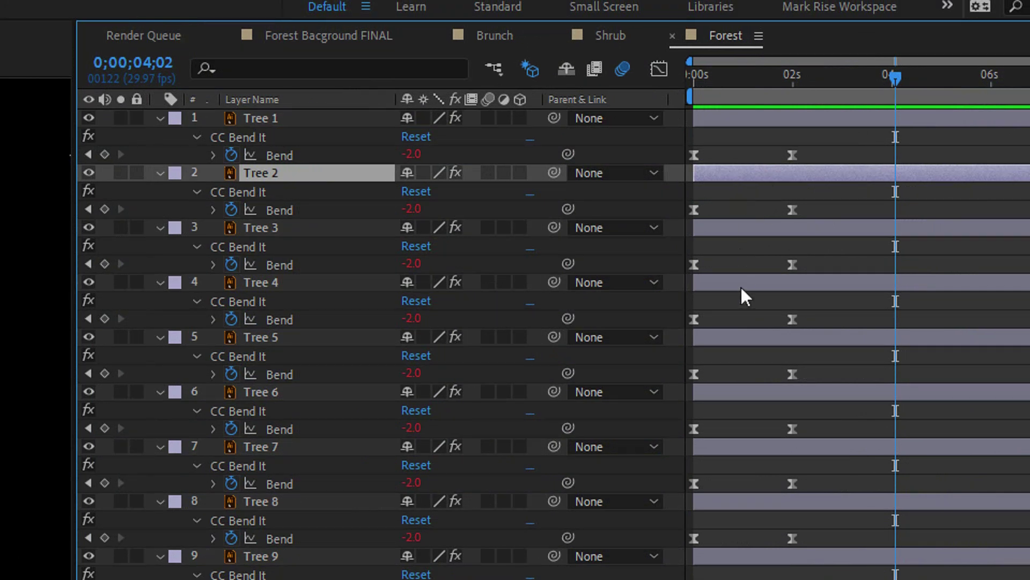
# - Shift the Tree 2, 4, 6, 8 and 10 layers about 1 second earlier and extend them to the end of the composition
pyautogui.keyDown('ctrl'); pyautogui.click(741, 285); pyautogui.keyUp('ctrl')
pyautogui.keyDown('ctrl'); pyautogui.click(747, 395); pyautogui.keyUp('ctrl')
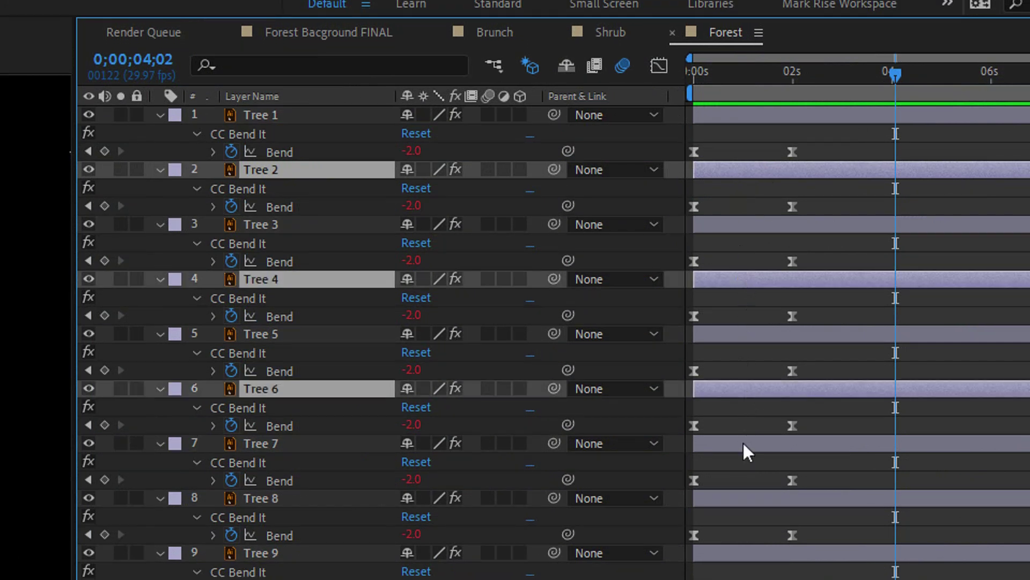
pyautogui.scroll(-3, 743, 449)
pyautogui.keyDown('ctrl'); pyautogui.click(743, 445); pyautogui.keyUp('ctrl')
pyautogui.scroll(-5, 738, 462)
pyautogui.keyDown('ctrl'); pyautogui.click(737, 440); pyautogui.keyUp('ctrl')
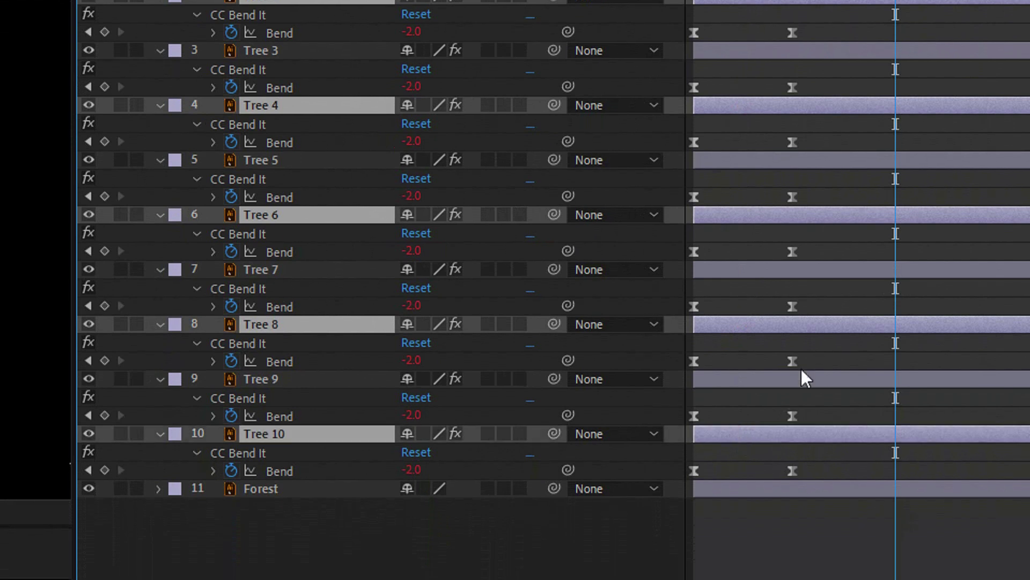
pyautogui.moveTo(838, 329); pyautogui.dragTo(764, 323)
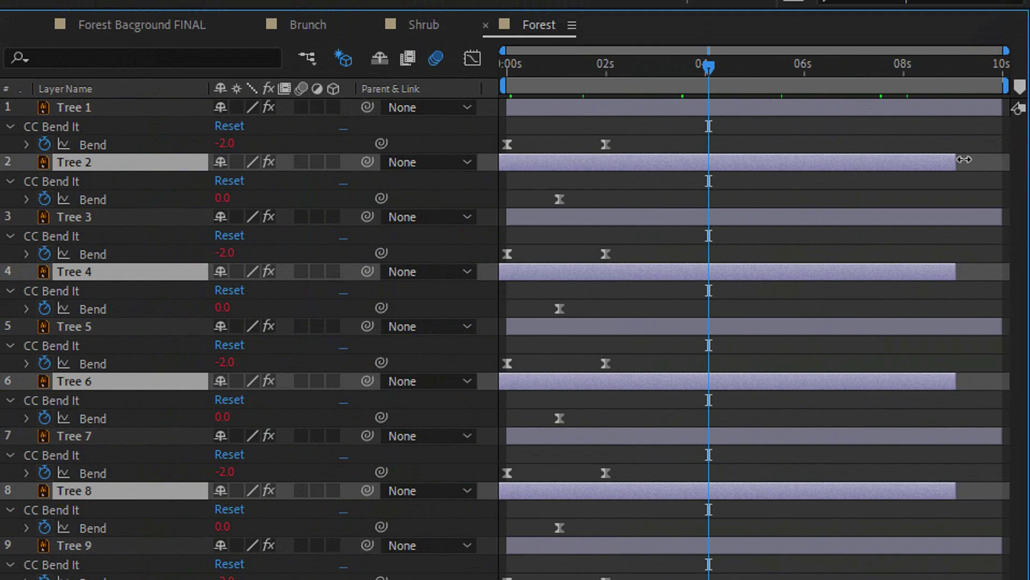
pyautogui.moveTo(956, 162); pyautogui.dragTo(1016, 161)
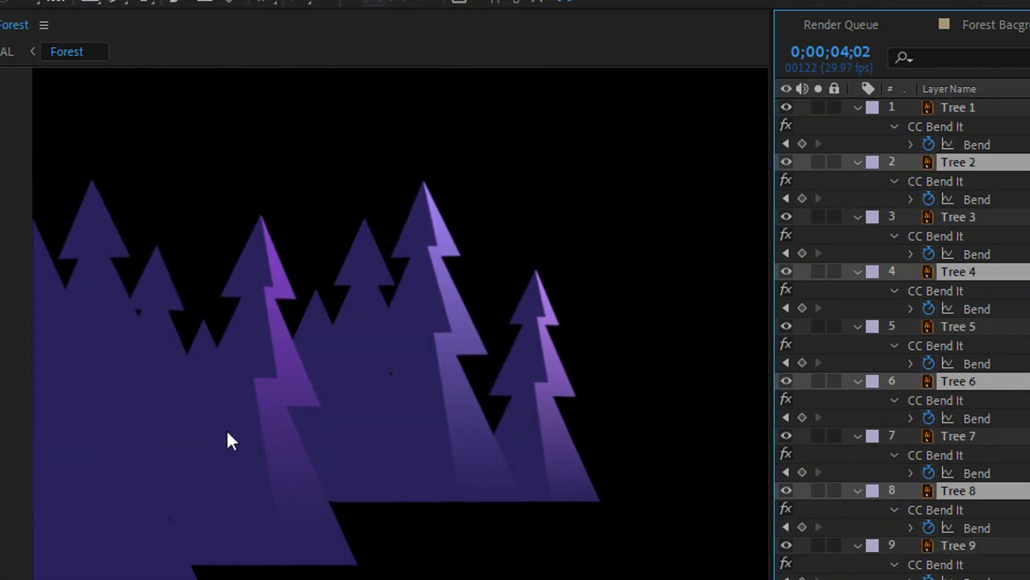
pyautogui.press('space')
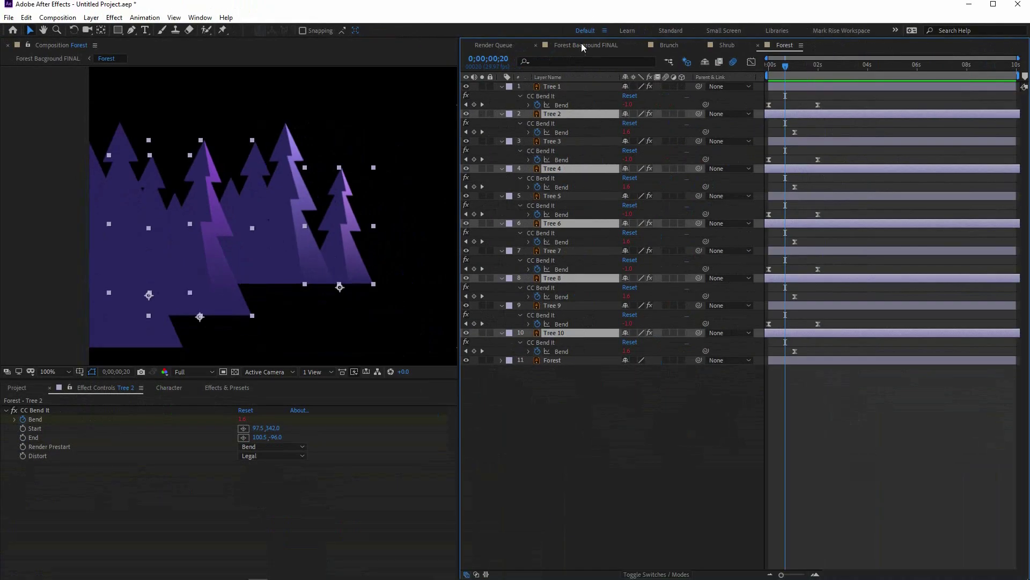
# - Review the Forest Bacground FINAL composition and open the Stars pre-composition at the start of its timeline
pyautogui.click(581, 45)
pyautogui.moveTo(785, 65); pyautogui.dragTo(771, 66)
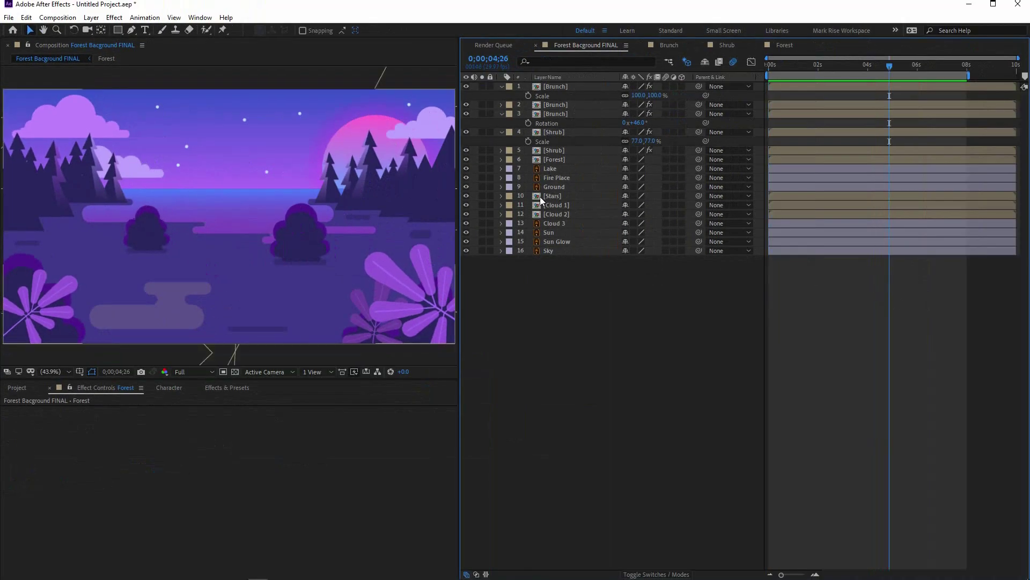
pyautogui.doubleClick(539, 195)
pyautogui.moveTo(774, 67); pyautogui.dragTo(768, 67)
# - Animate Star 1's Scale with eased keyframes of 100% at the start and 30% at 2 seconds
pyautogui.click(561, 86)
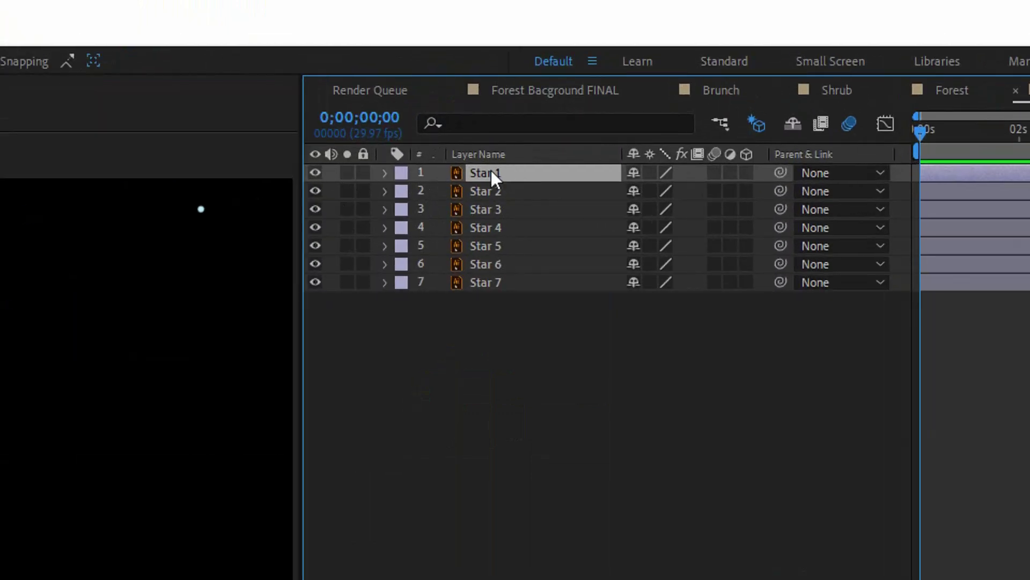
pyautogui.press('s')
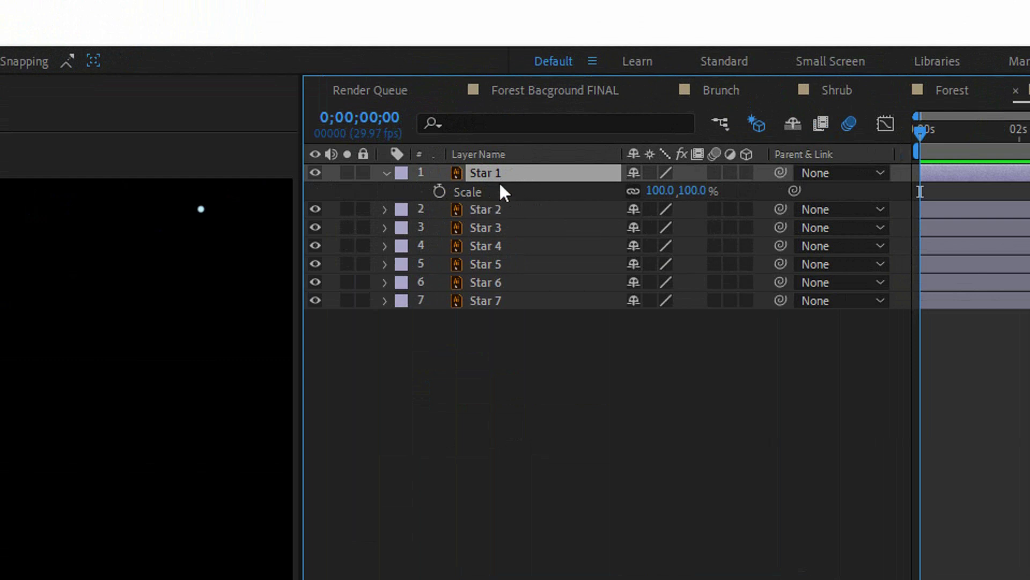
pyautogui.click(439, 191)
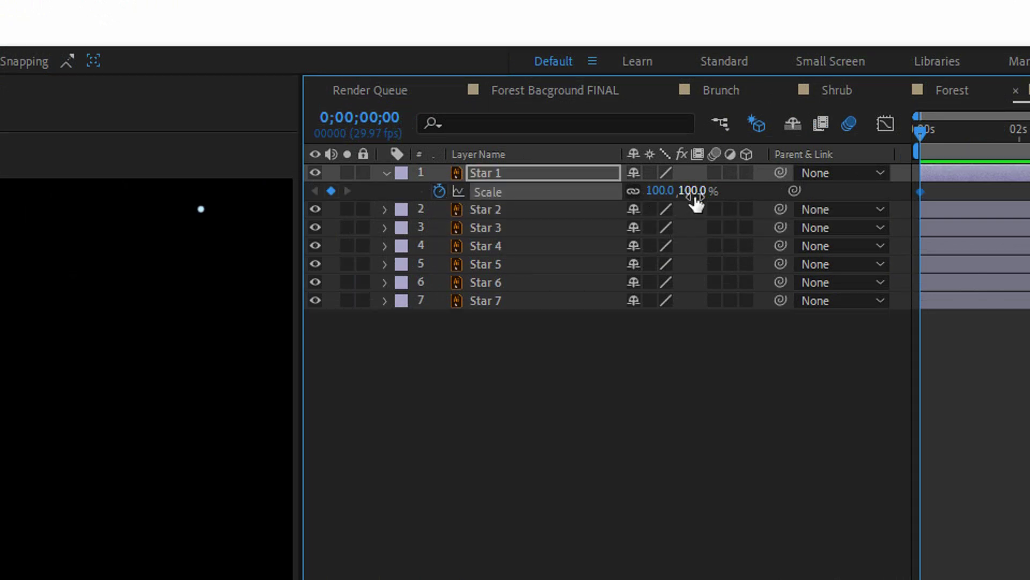
pyautogui.click(1019, 140)
pyautogui.click(491, 191)
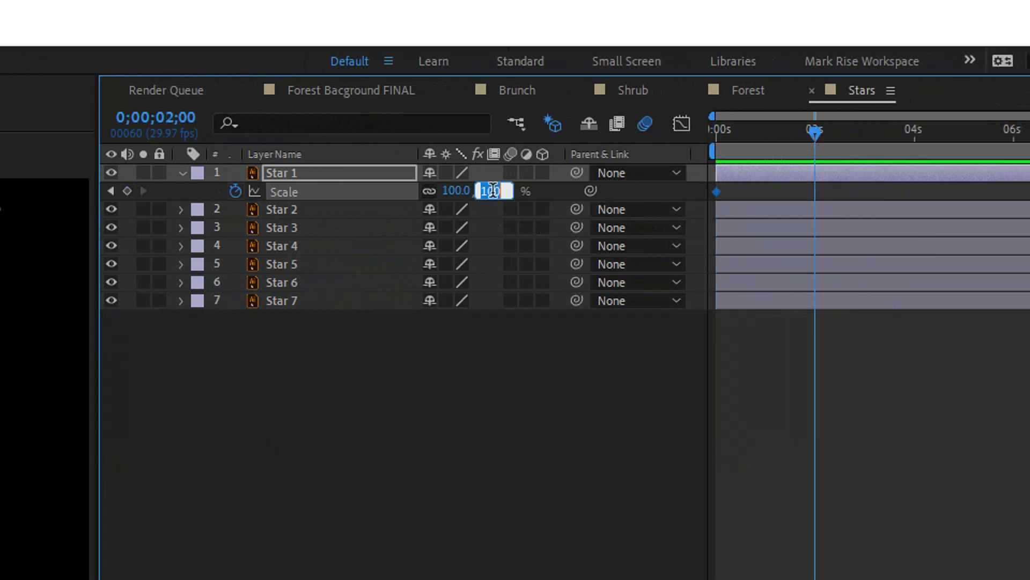
pyautogui.write('30')
pyautogui.press('Return')
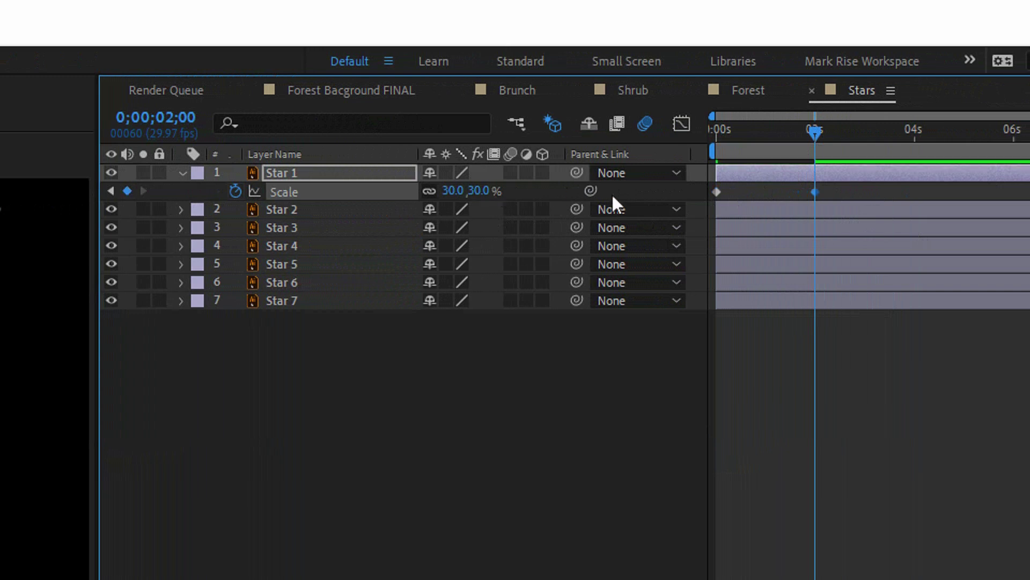
pyautogui.moveTo(816, 184); pyautogui.dragTo(703, 205)
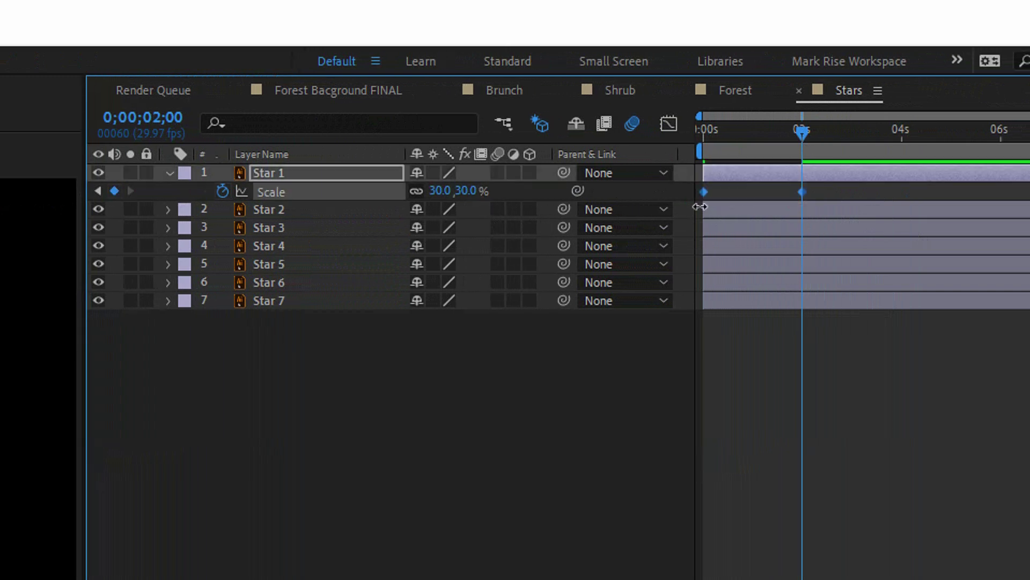
pyautogui.press('F9')
# - Loop Star 1's Scale with the expression loopOut("pingpong")
pyautogui.moveTo(747, 133); pyautogui.dragTo(703, 132)
pyautogui.keyDown('alt'); pyautogui.click(221, 192); pyautogui.keyUp('alt')
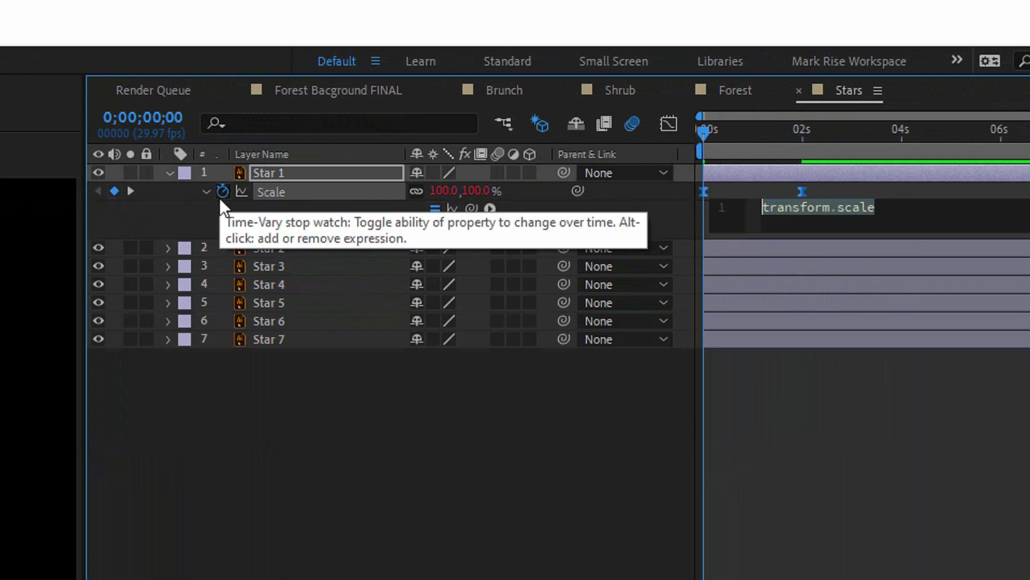
pyautogui.write('loo')
pyautogui.click(770, 295)
pyautogui.click(816, 279)
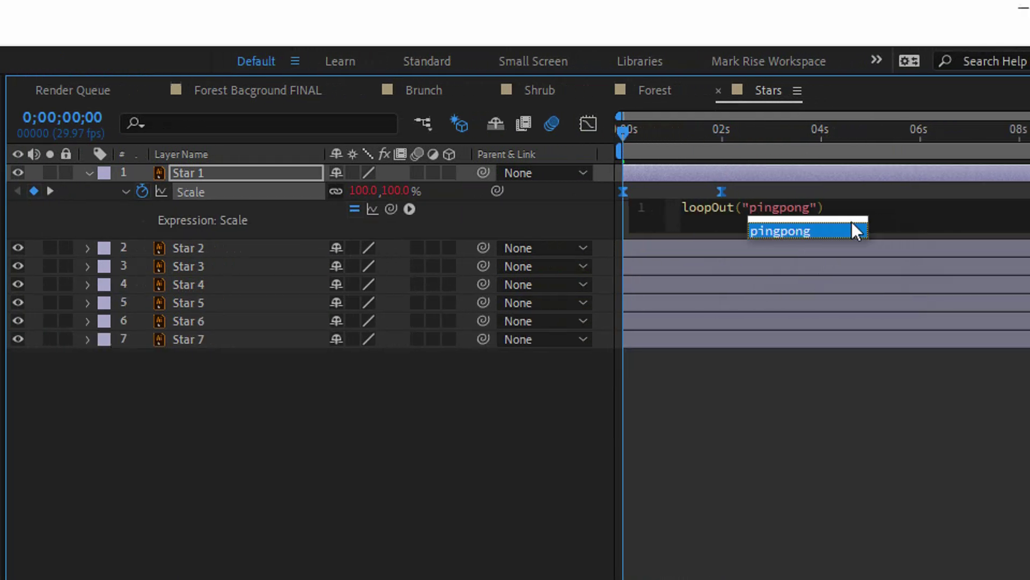
pyautogui.click(769, 324)
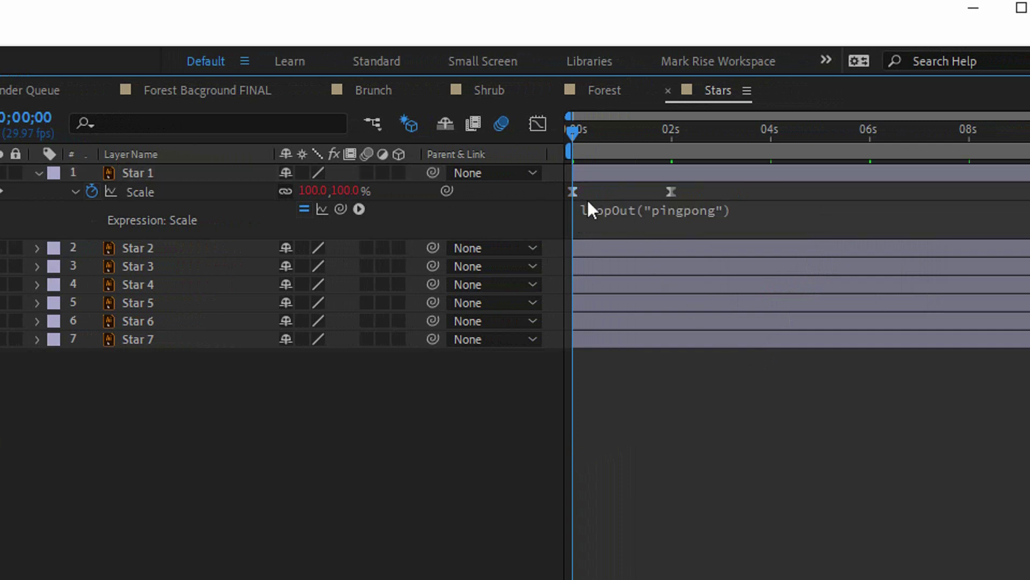
# - Copy Star 1's looping Scale animation to Star 2 through Star 7 and display the Scale property of all star layers
pyautogui.moveTo(693, 191); pyautogui.dragTo(548, 209)
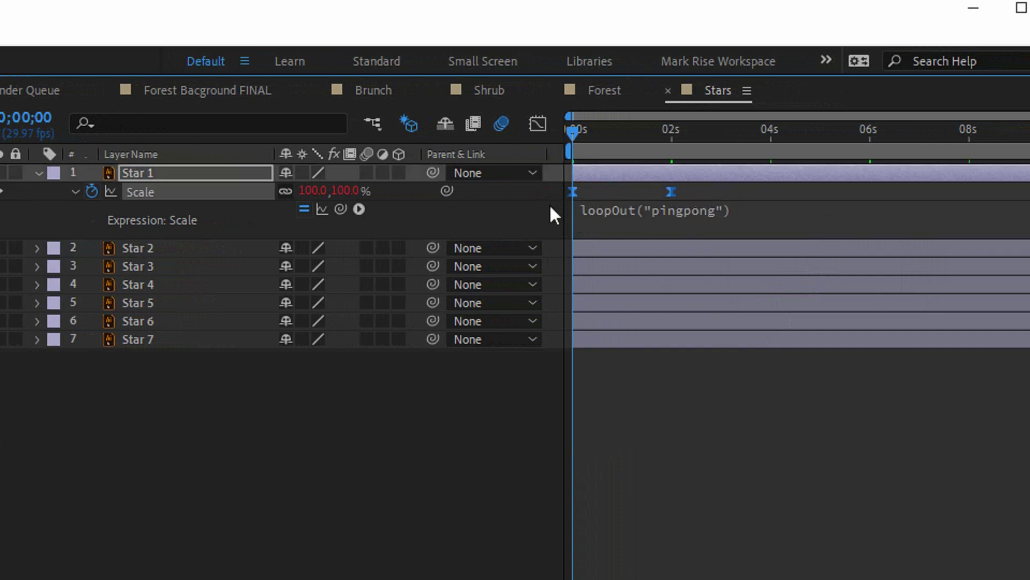
pyautogui.click(612, 249)
pyautogui.keyDown('shift'); pyautogui.click(602, 342); pyautogui.keyUp('shift')
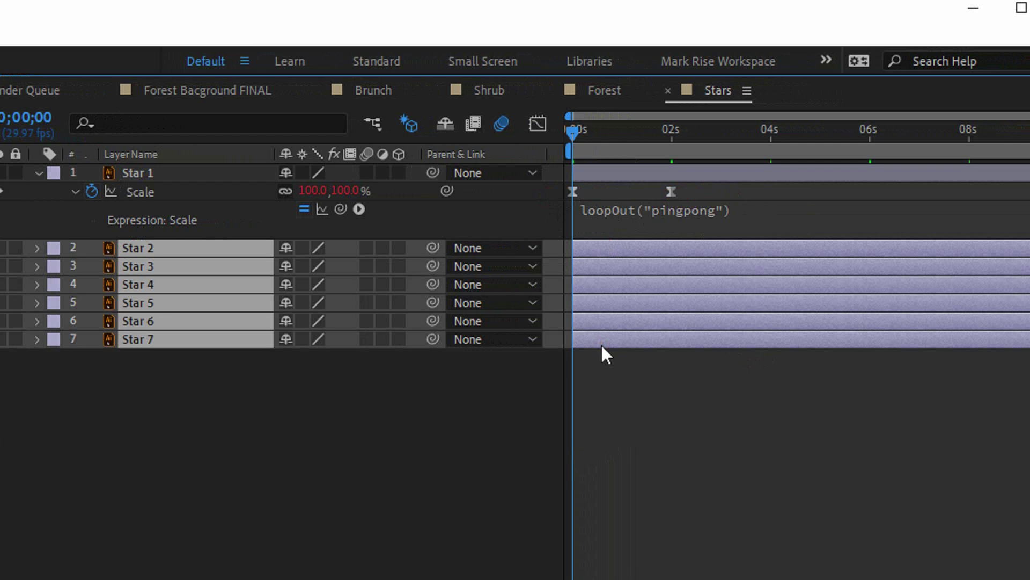
pyautogui.click(596, 341)
pyautogui.keyDown('shift'); pyautogui.click(617, 175); pyautogui.keyUp('shift')
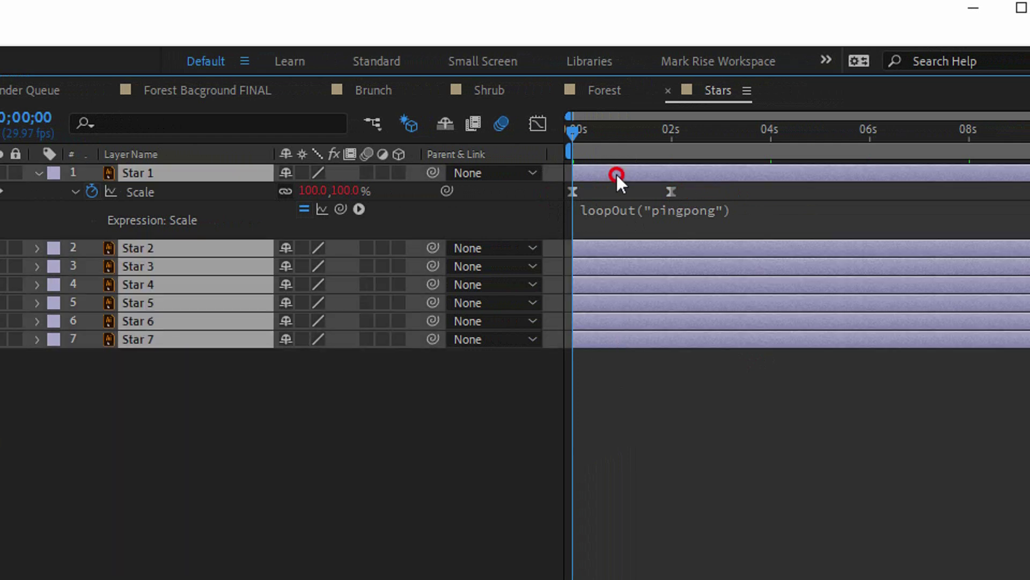
pyautogui.press('s')
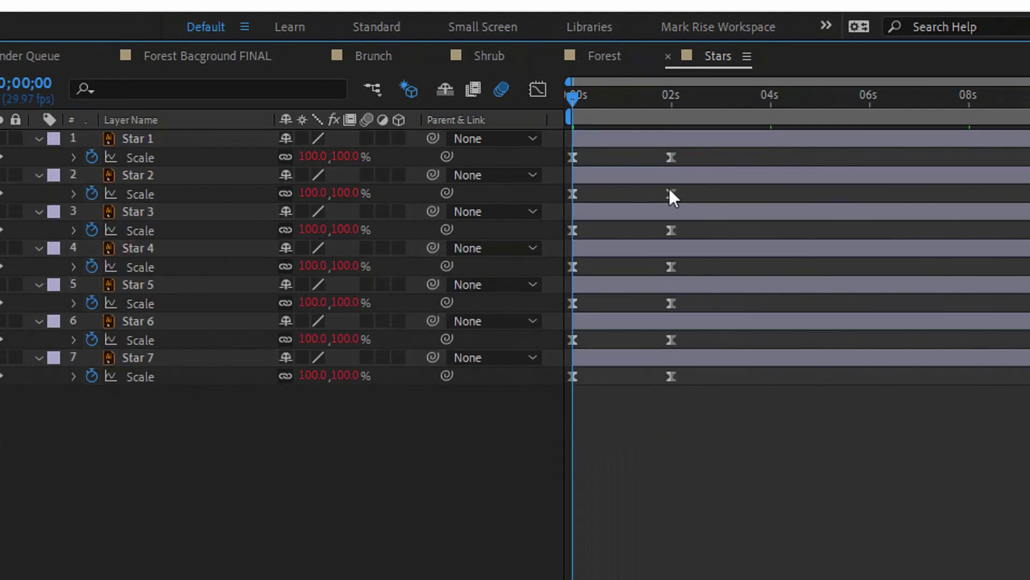
# - Stagger the star layers from Star 2 onward by shifting them earlier by different amounts, and extend them to the composition's end
pyautogui.click(589, 175)
pyautogui.moveTo(697, 179); pyautogui.dragTo(649, 182)
pyautogui.moveTo(693, 217); pyautogui.dragTo(649, 216)
pyautogui.click(682, 253)
pyautogui.moveTo(682, 253); pyautogui.dragTo(664, 254)
pyautogui.moveTo(710, 290); pyautogui.dragTo(637, 295)
pyautogui.moveTo(721, 326); pyautogui.dragTo(612, 368)
pyautogui.click(1025, 330)
pyautogui.moveTo(957, 217); pyautogui.dragTo(1010, 216)
pyautogui.moveTo(955, 180); pyautogui.dragTo(1010, 181)
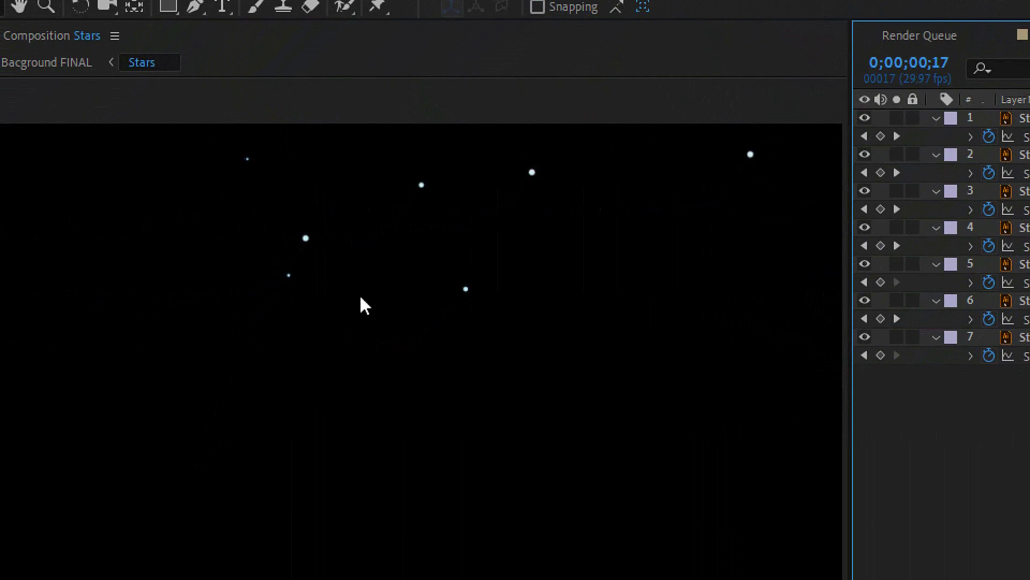
pyautogui.press('space')
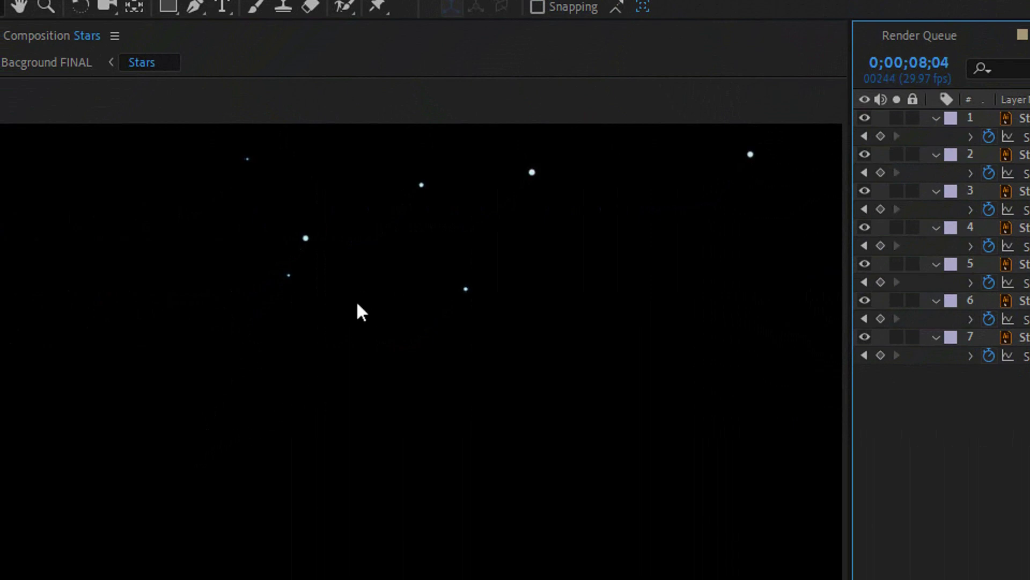
# - Open the Cloud 1 pre-composition from Forest Bacground FINAL and return to the start of its timeline
pyautogui.click(485, 92)
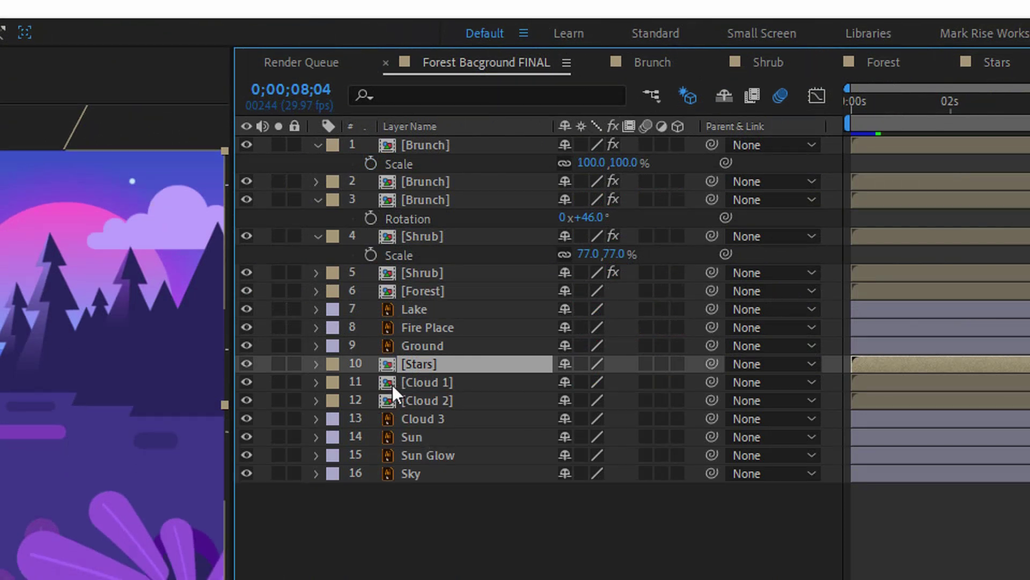
pyautogui.doubleClick(391, 384)
pyautogui.moveTo(823, 133); pyautogui.dragTo(816, 134)
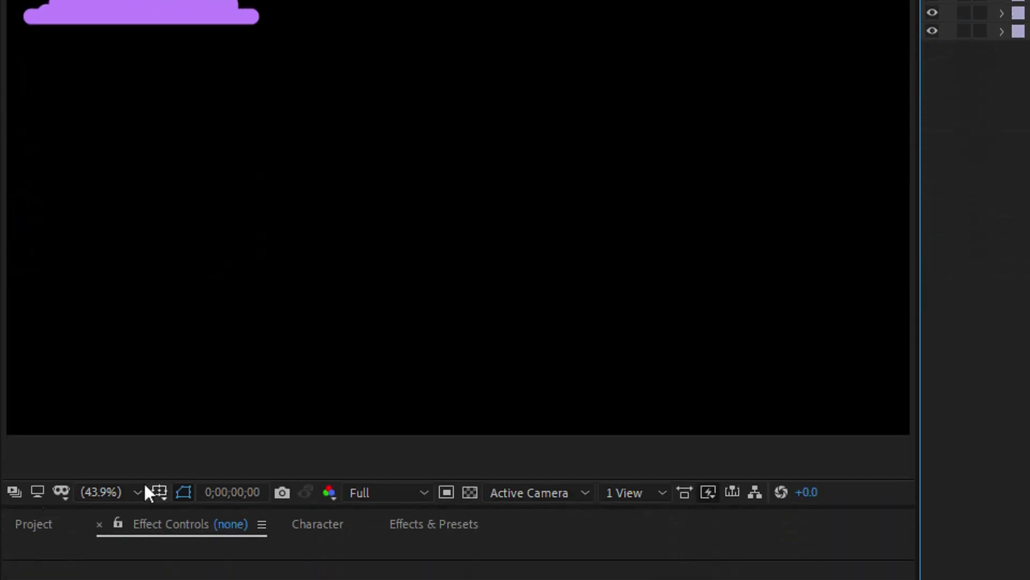
pyautogui.click(137, 492)
pyautogui.click(110, 579)
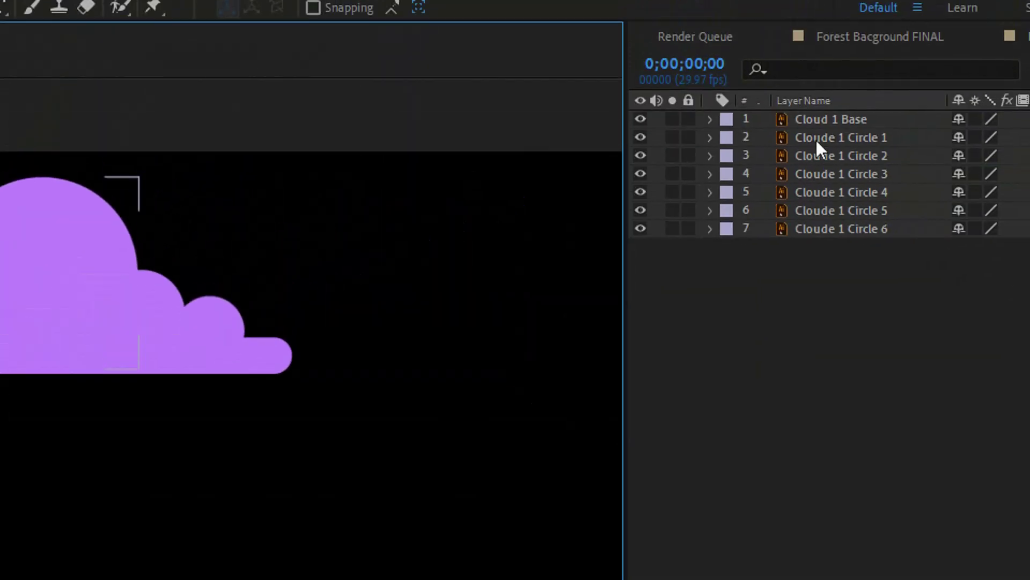
# - Animate Cloude 1 Circle 1's Scale with eased keyframes of 100% at the start and 85% at 2 seconds
pyautogui.click(820, 146)
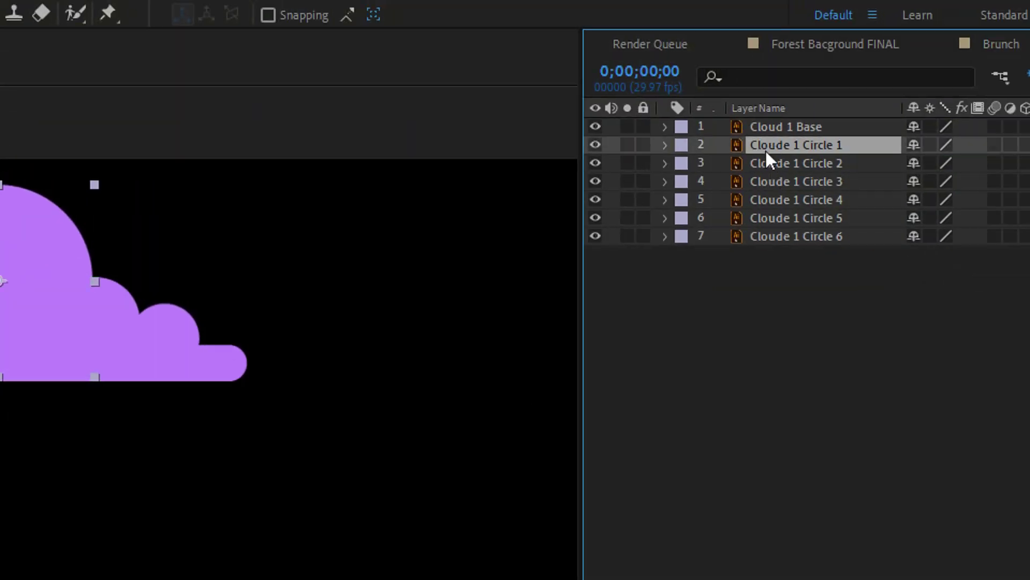
pyautogui.press('s')
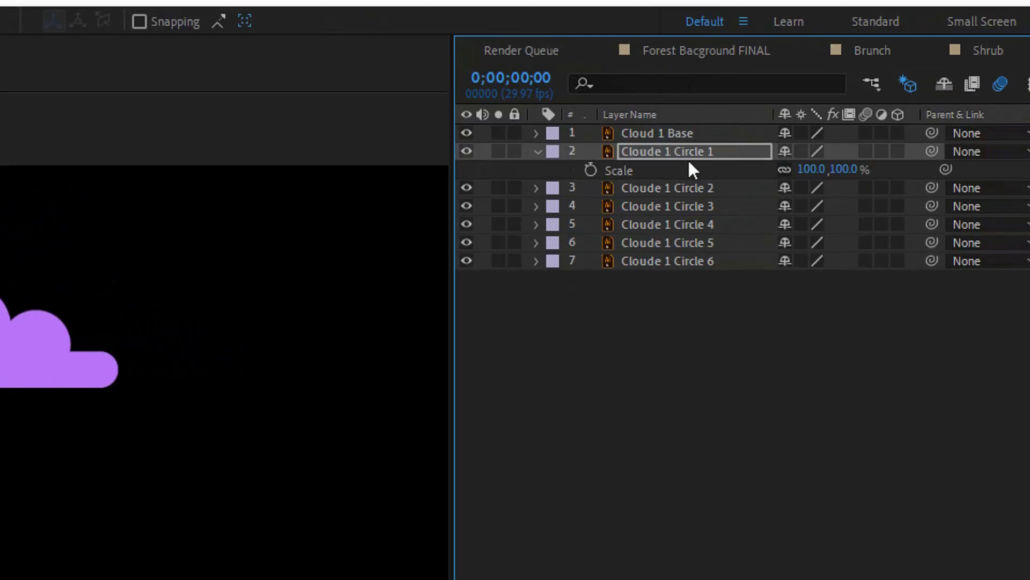
pyautogui.click(587, 173)
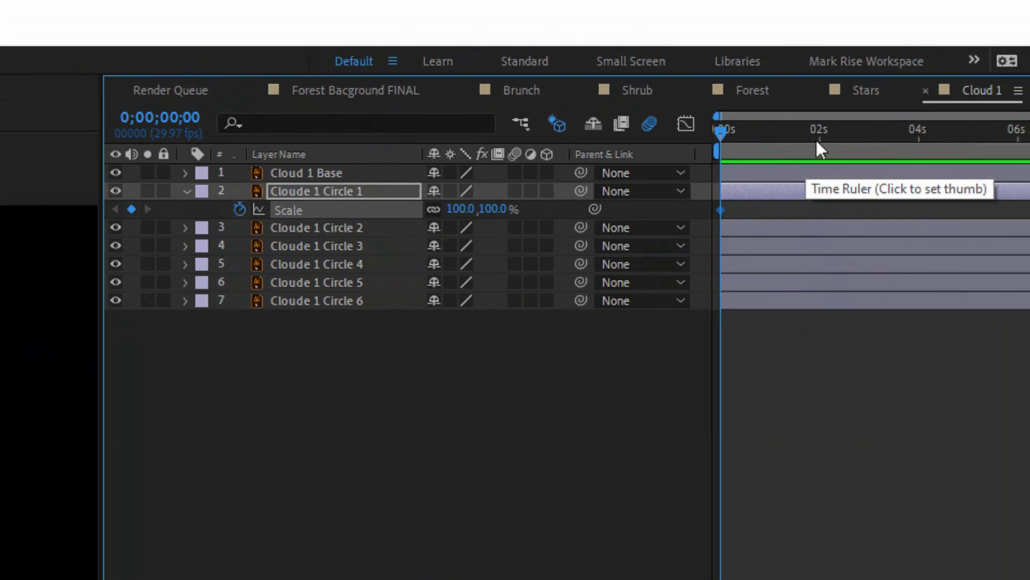
pyautogui.click(845, 126)
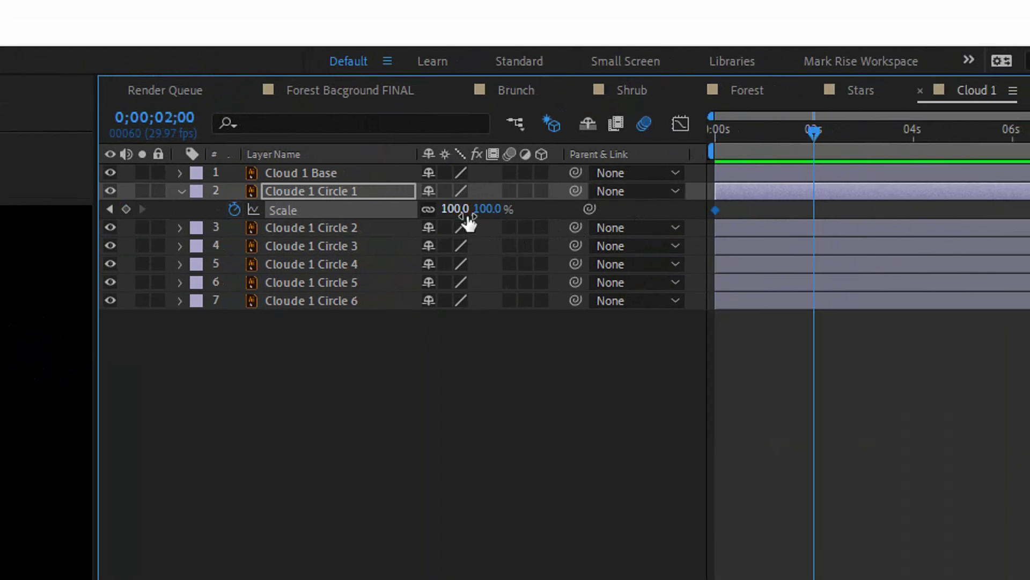
pyautogui.click(490, 210)
pyautogui.write('85')
pyautogui.press('Return')
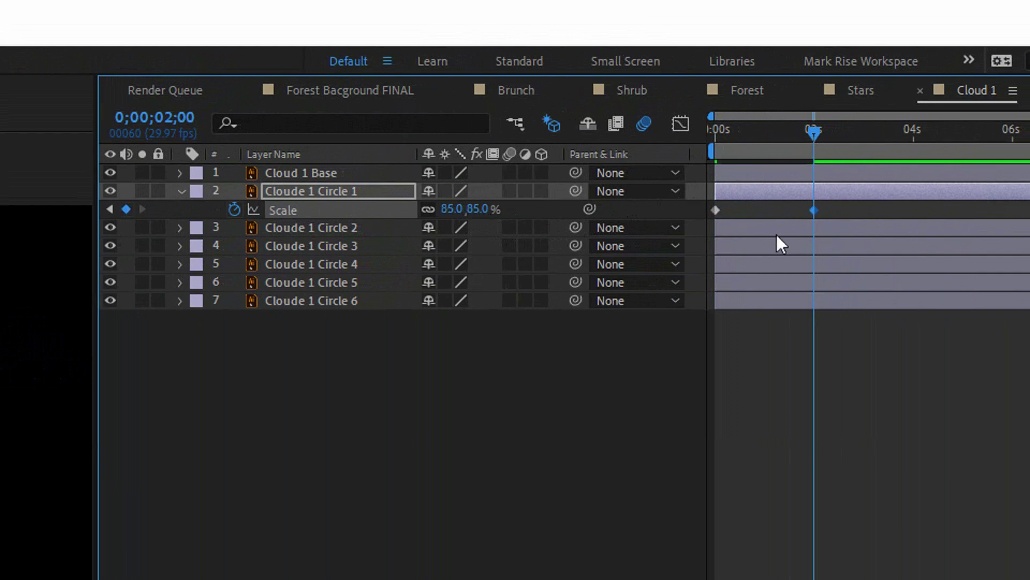
pyautogui.moveTo(822, 209); pyautogui.dragTo(693, 231)
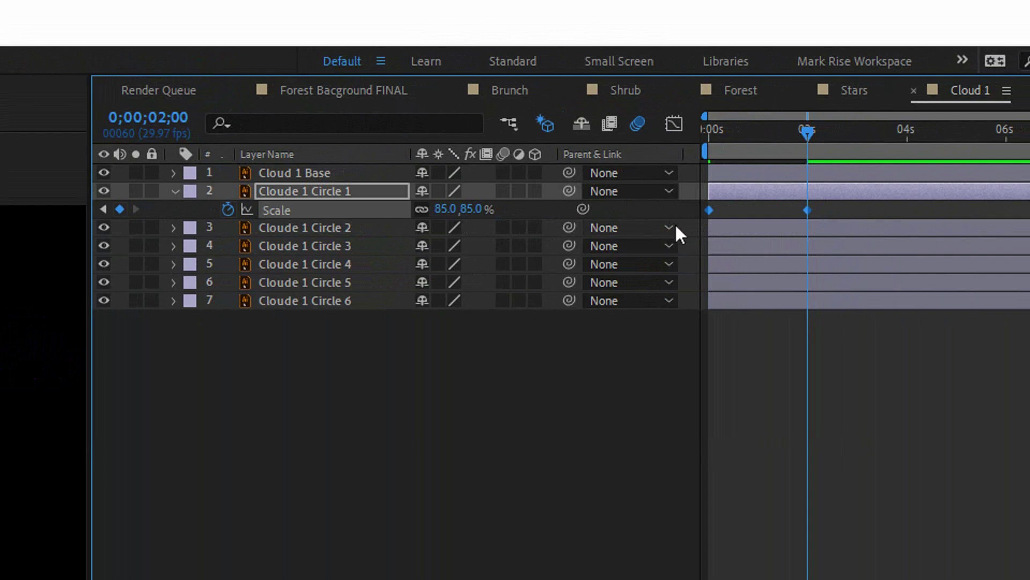
pyautogui.press('F9')
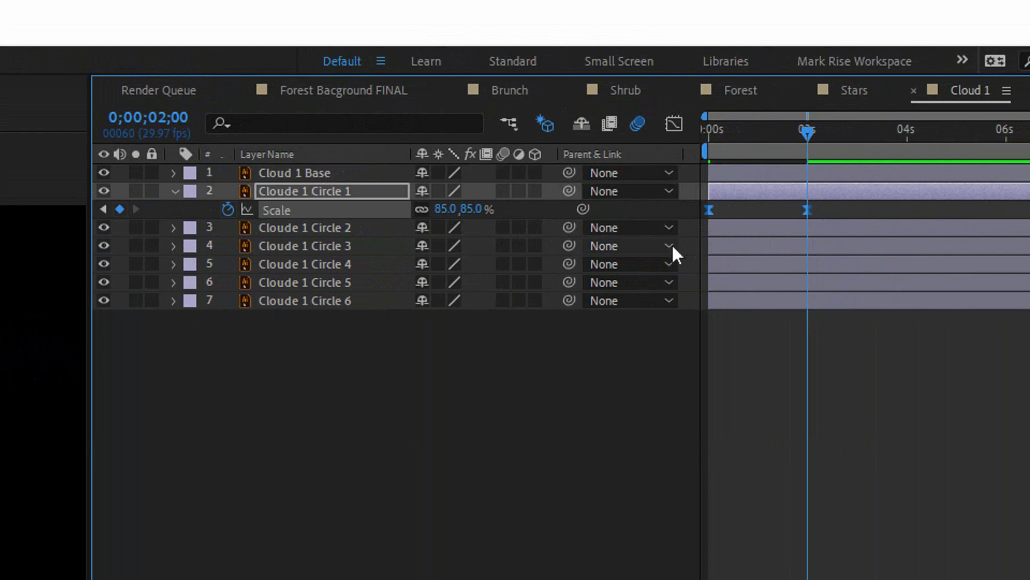
# - Add a loopOut("pingpong") expression to the Scale property of Cloude 1 Circle 1
pyautogui.keyDown('alt'); pyautogui.click(233, 209); pyautogui.keyUp('alt')
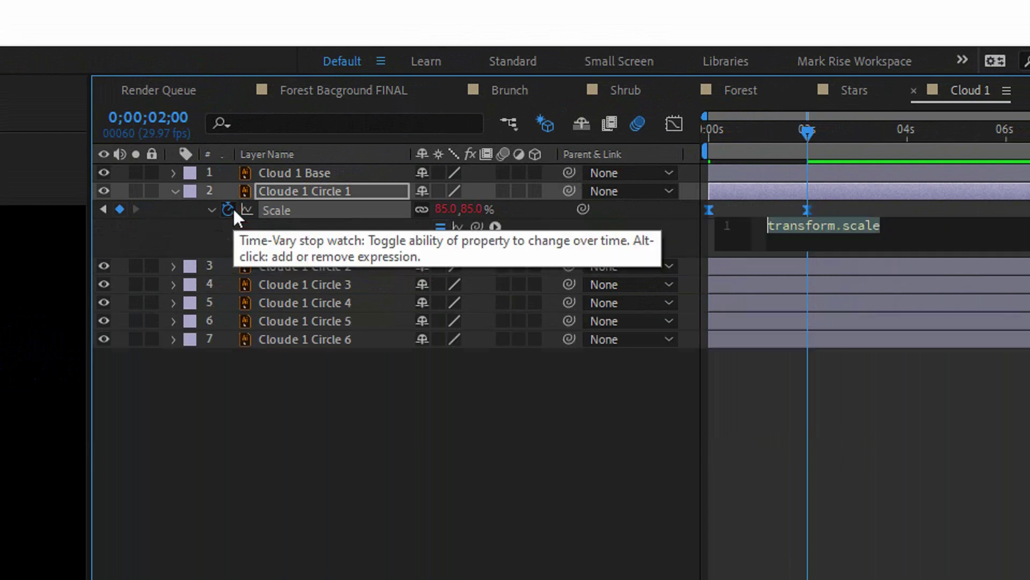
pyautogui.write('loo')
pyautogui.write('pOut("pingpong')
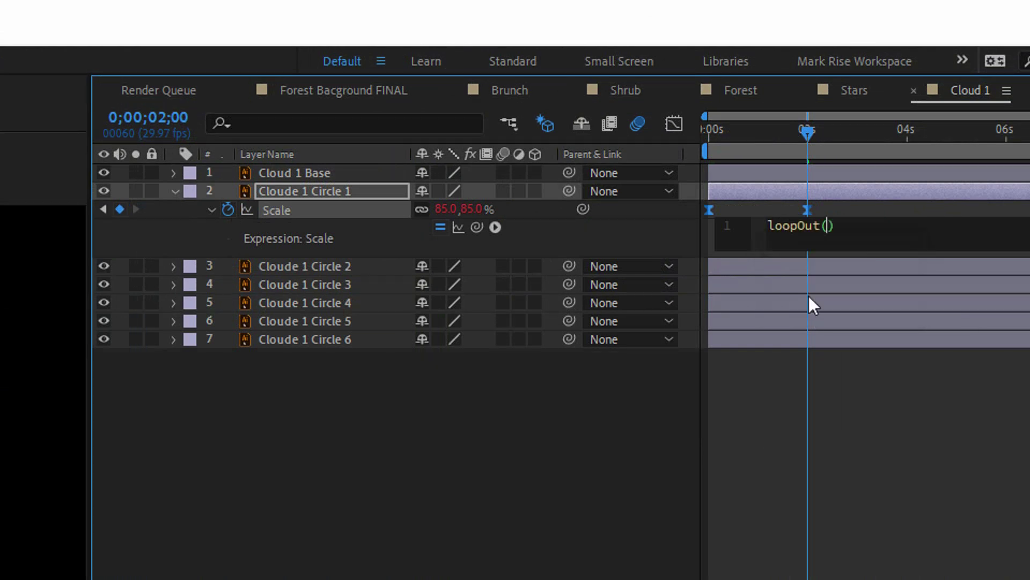
pyautogui.press('KP_Enter')
# - Copy Cloude 1 Circle 1's looping Scale animation to Cloude 1 Circle 2 through Circle 6 from the start of the timeline
pyautogui.press('Home')
pyautogui.moveTo(740, 206); pyautogui.dragTo(625, 225)
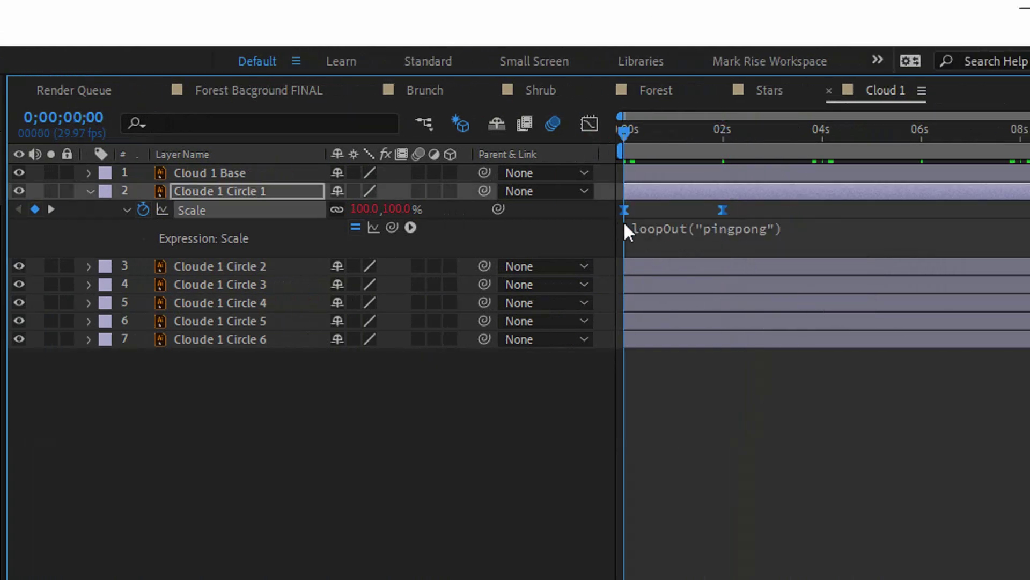
pyautogui.click(639, 265)
pyautogui.keyDown('shift'); pyautogui.click(670, 343); pyautogui.keyUp('shift')
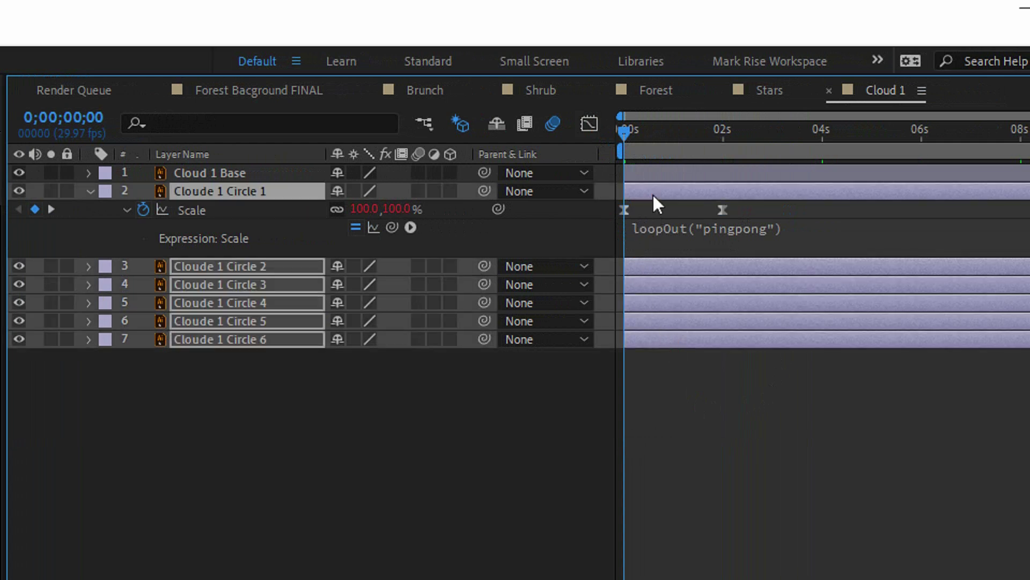
pyautogui.hotkey('ctrl', 'v')
pyautogui.click(517, 455)
# - Shift Cloude 1 Circle 2, Circle 4 and Circle 6 about 1 second earlier and extend them to the composition's end
pyautogui.click(711, 162)
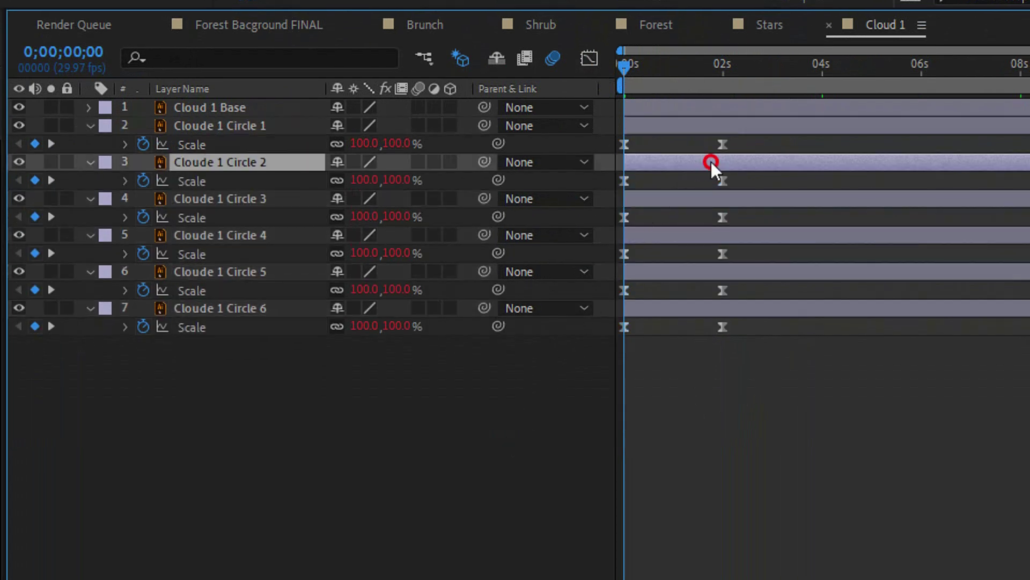
pyautogui.keyDown('ctrl'); pyautogui.click(715, 237); pyautogui.keyUp('ctrl')
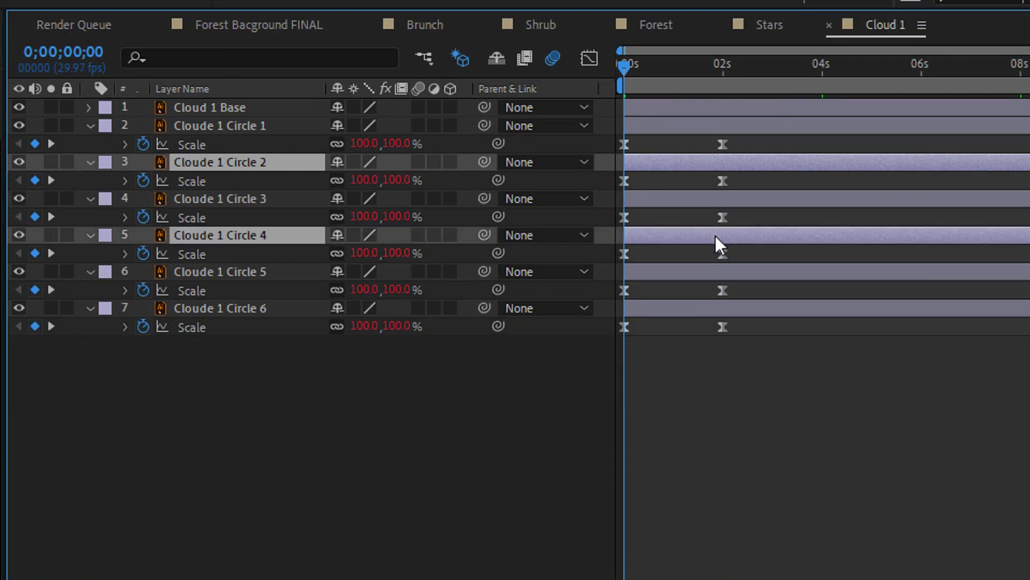
pyautogui.keyDown('ctrl'); pyautogui.click(750, 308); pyautogui.keyUp('ctrl')
pyautogui.moveTo(762, 232); pyautogui.dragTo(703, 237)
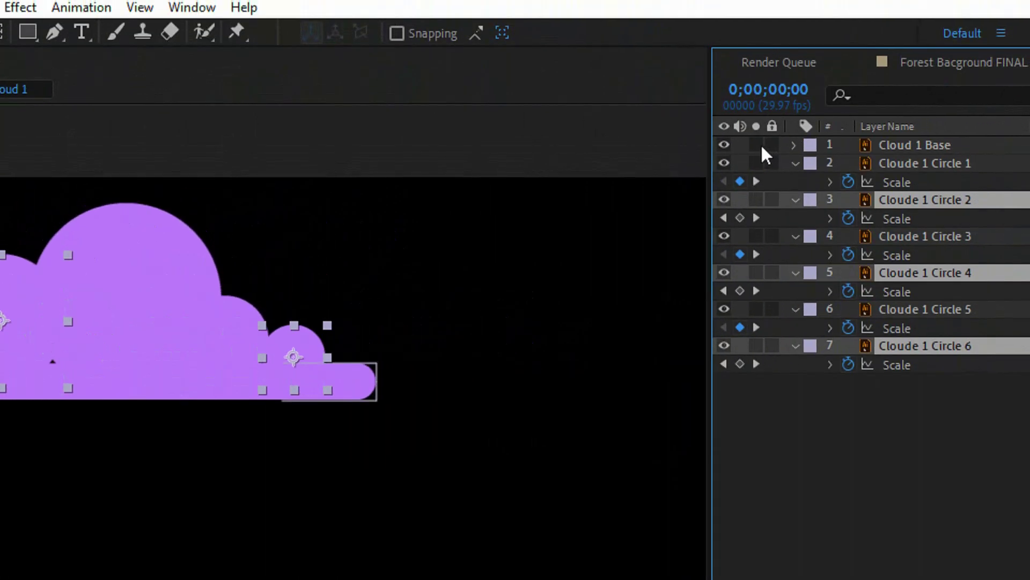
# - Copy Cloude 1 Circle 1's looping Scale animation to the Cloud 1 Base layer
pyautogui.click(761, 143)
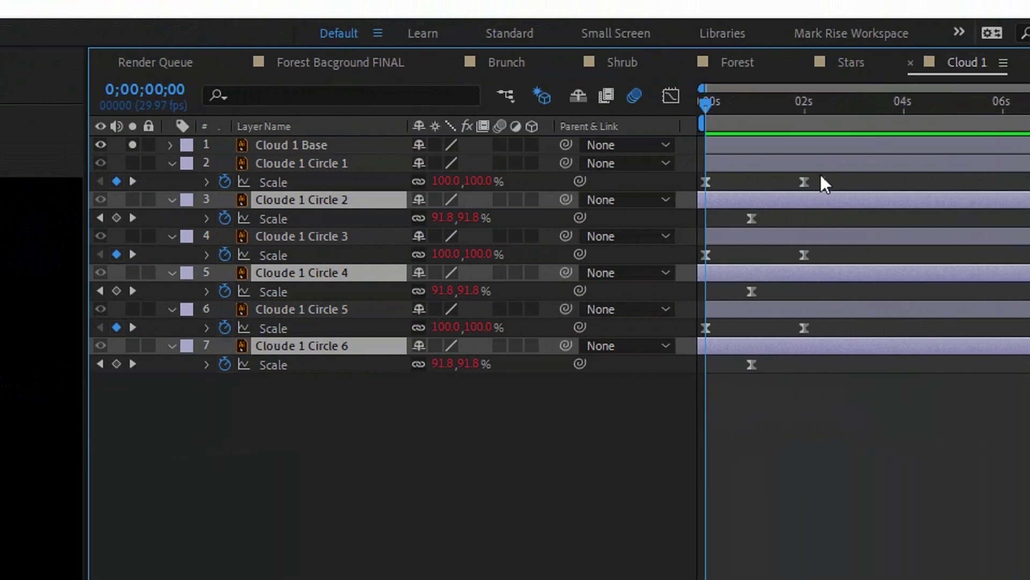
pyautogui.moveTo(821, 185); pyautogui.dragTo(700, 161)
pyautogui.hotkey('ctrl', 'c')
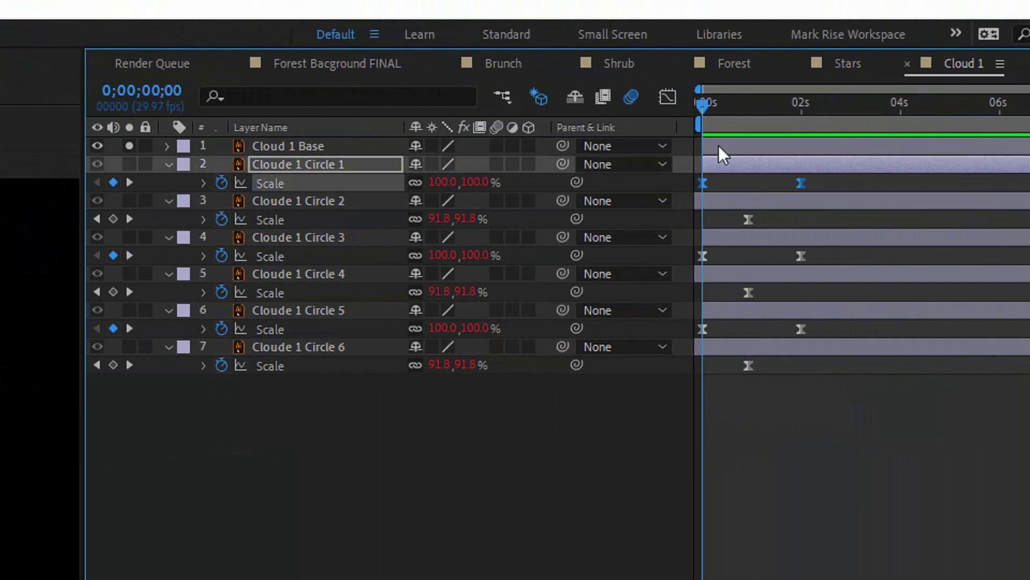
pyautogui.click(718, 148)
pyautogui.hotkey('ctrl', 'v')
pyautogui.moveTo(801, 141); pyautogui.dragTo(800, 140)
pyautogui.press('Home')
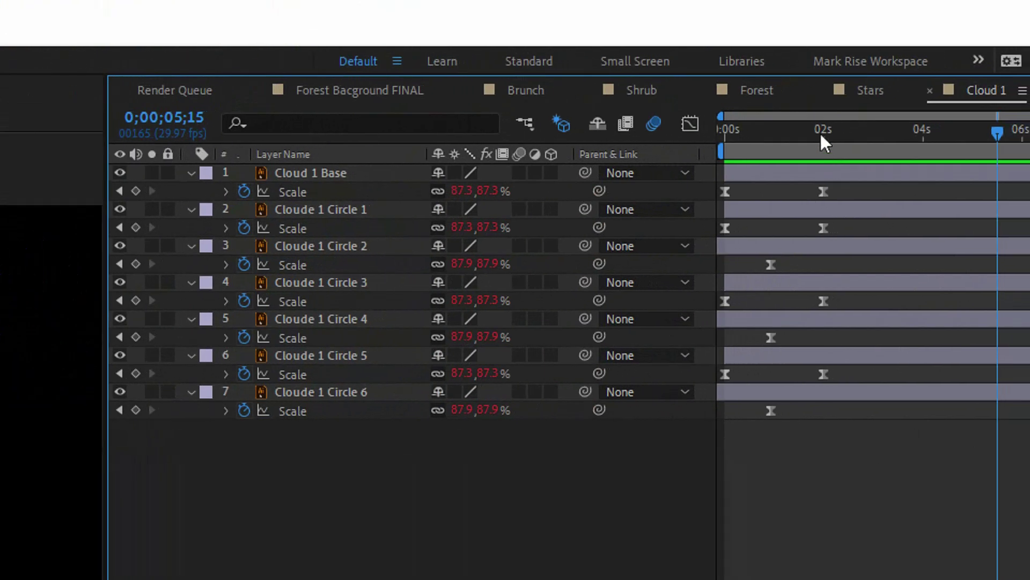
# - Set Cloud 1 Base's Scale keyframe at 2 seconds to 95% and check the cloud's shape around that time
pyautogui.moveTo(910, 101); pyautogui.dragTo(908, 104)
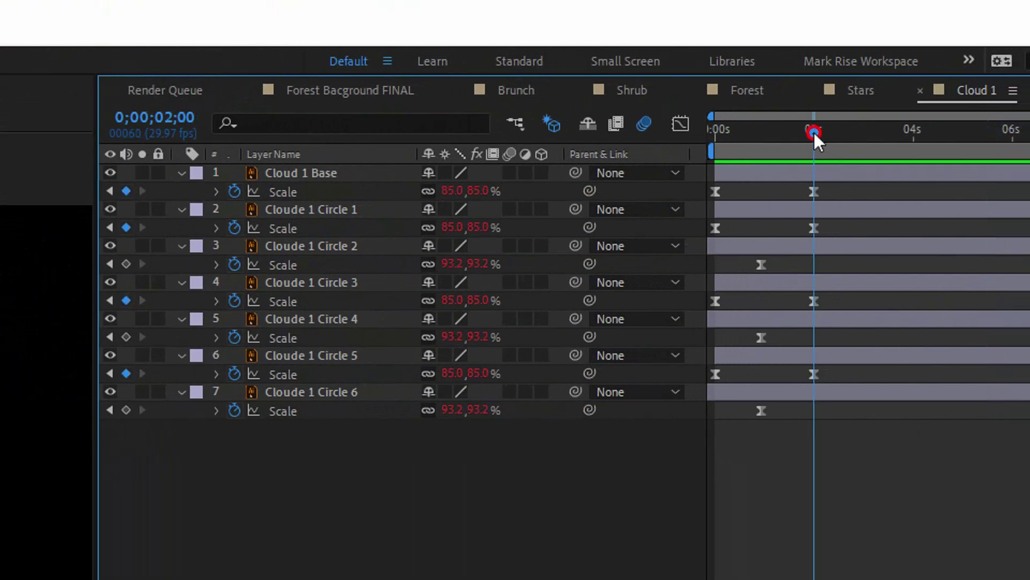
pyautogui.click(478, 191)
pyautogui.write('95')
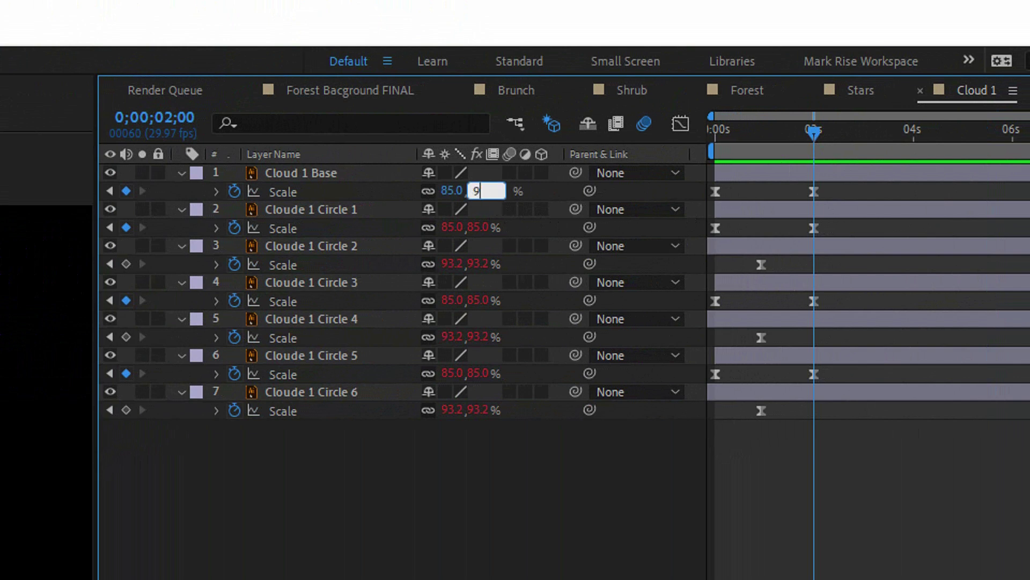
pyautogui.press('Return')
pyautogui.click(819, 127)
pyautogui.moveTo(816, 124)
pyautogui.mouseDown()
pyautogui.moveTo(801, 134)
pyautogui.moveTo(817, 134)
pyautogui.mouseUp()
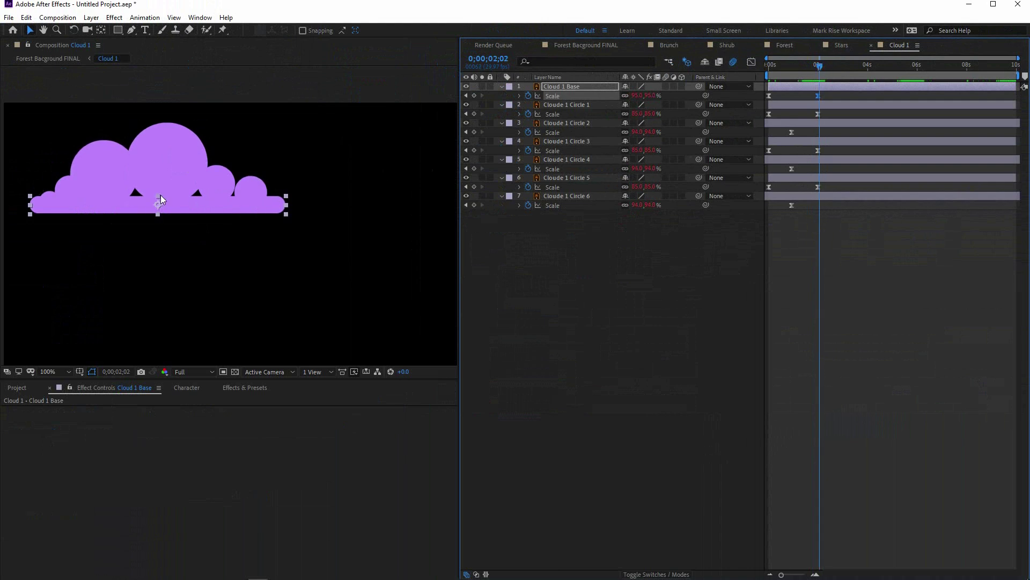
# - Duplicate Cloude 1 Circle 6 three times, place the copies over the gaps above the cloud's base, and preview the animation
pyautogui.click(572, 217)
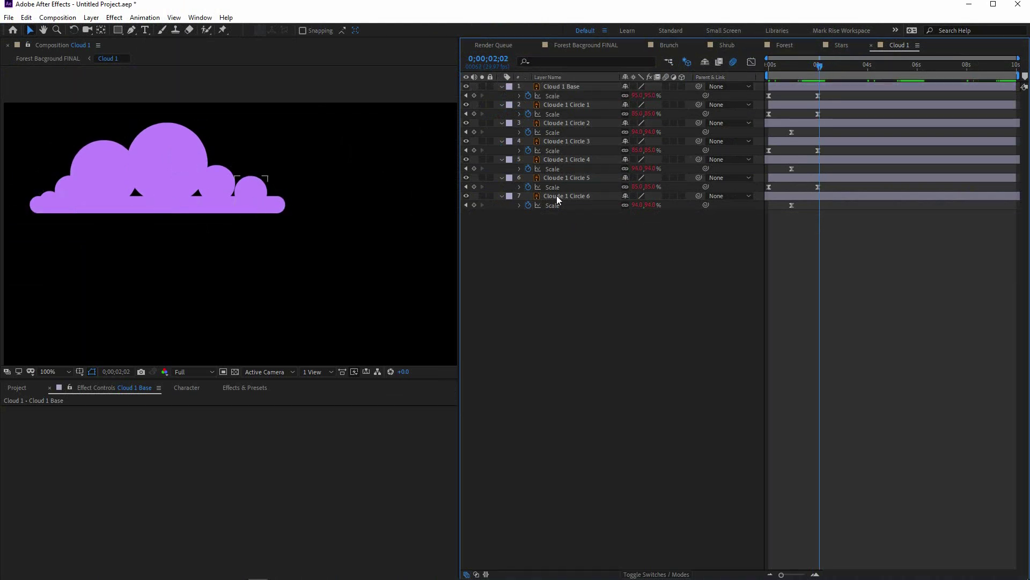
pyautogui.click(556, 197)
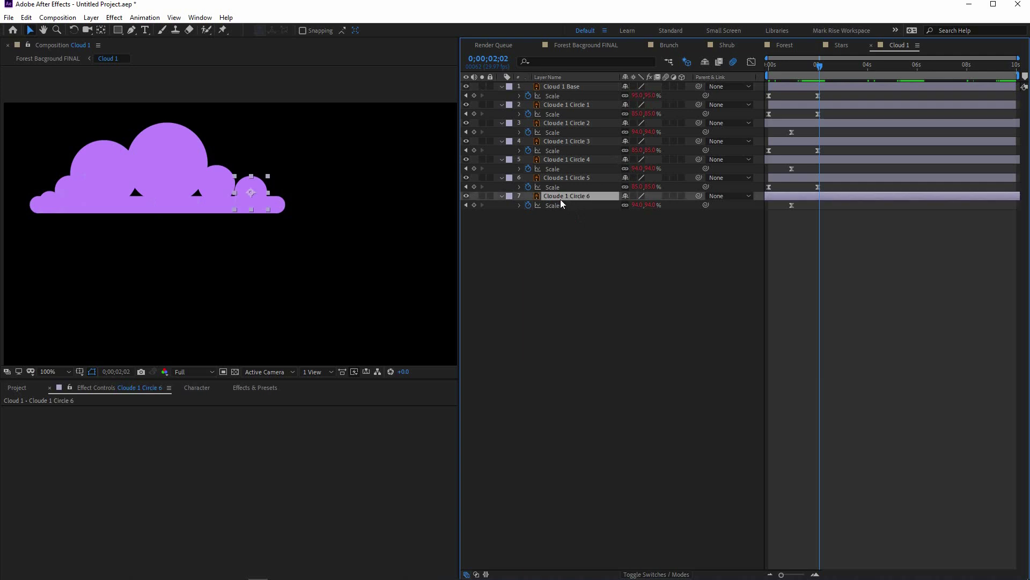
pyautogui.hotkey('ctrl', 'd')
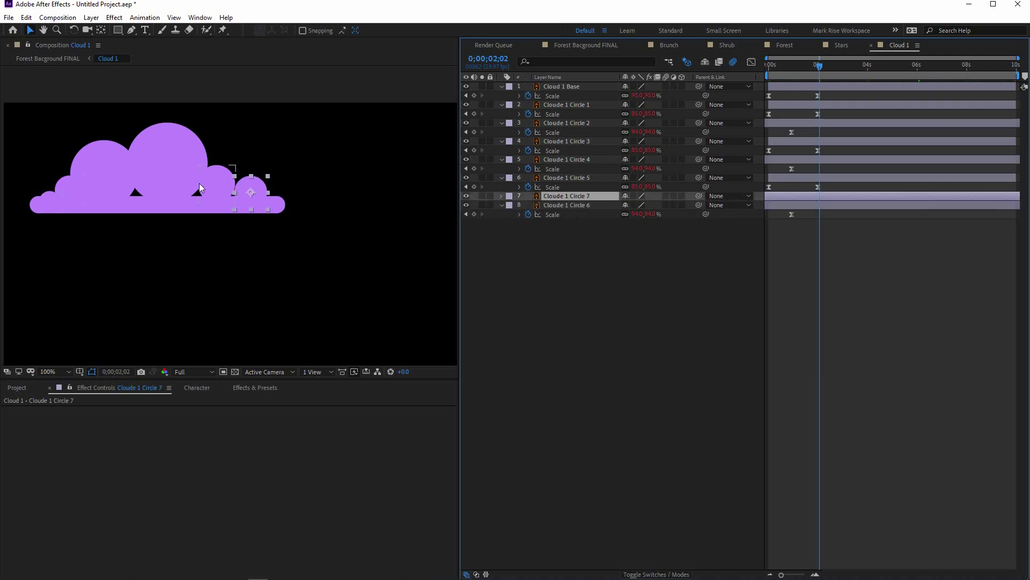
pyautogui.moveTo(248, 196); pyautogui.dragTo(225, 198)
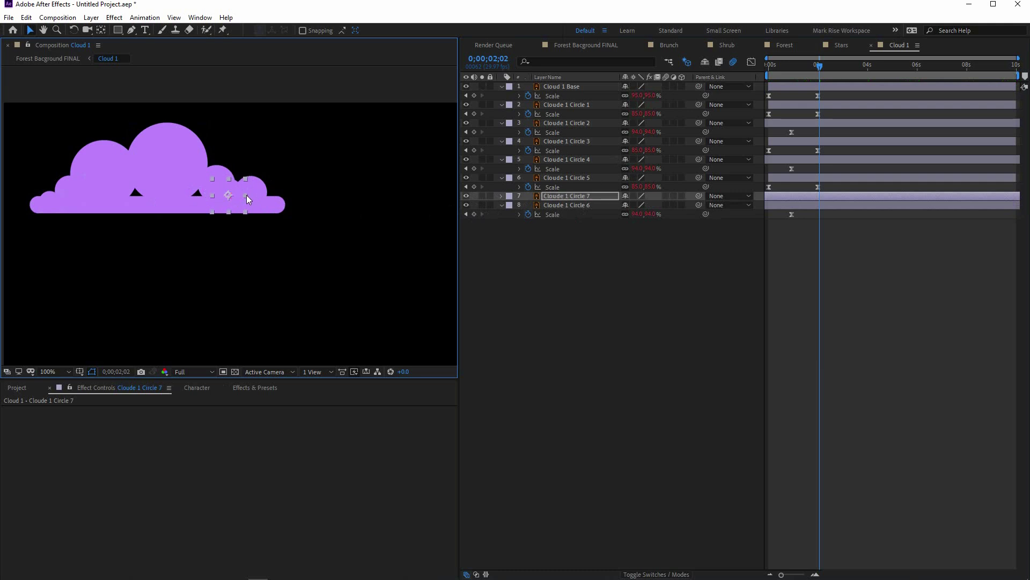
pyautogui.hotkey('ctrl', 'd')
pyautogui.moveTo(234, 202); pyautogui.dragTo(152, 193)
pyautogui.hotkey('ctrl', 'd')
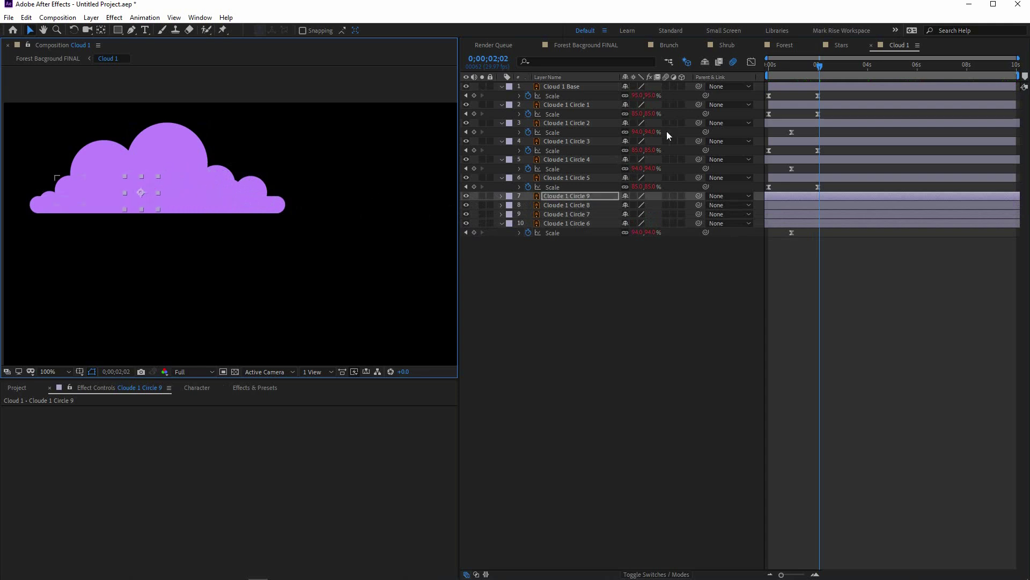
pyautogui.click(771, 65)
pyautogui.press('space')
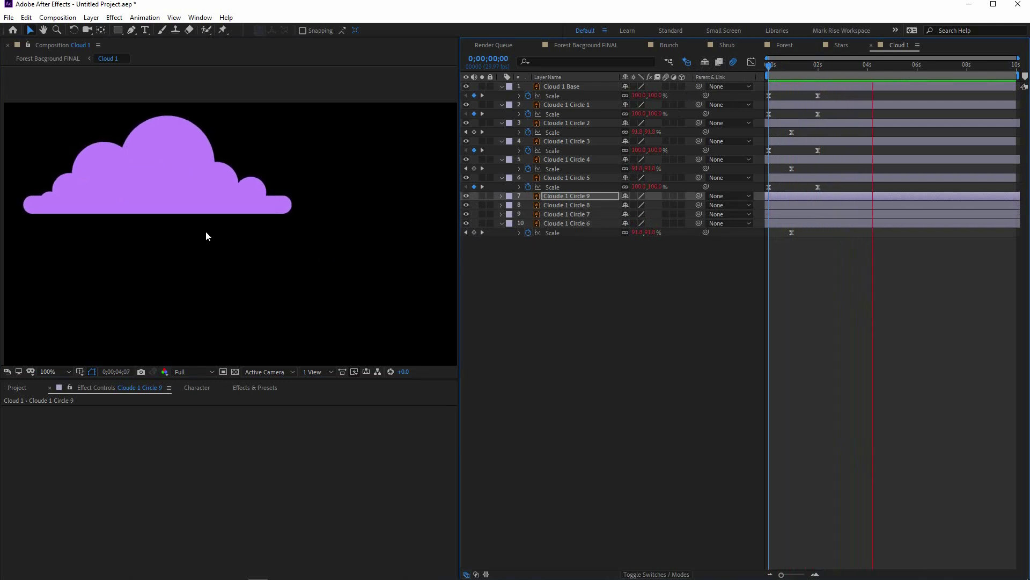
# - Open the Cloud 2 pre-composition from Forest Bacground FINAL
pyautogui.click(586, 45)
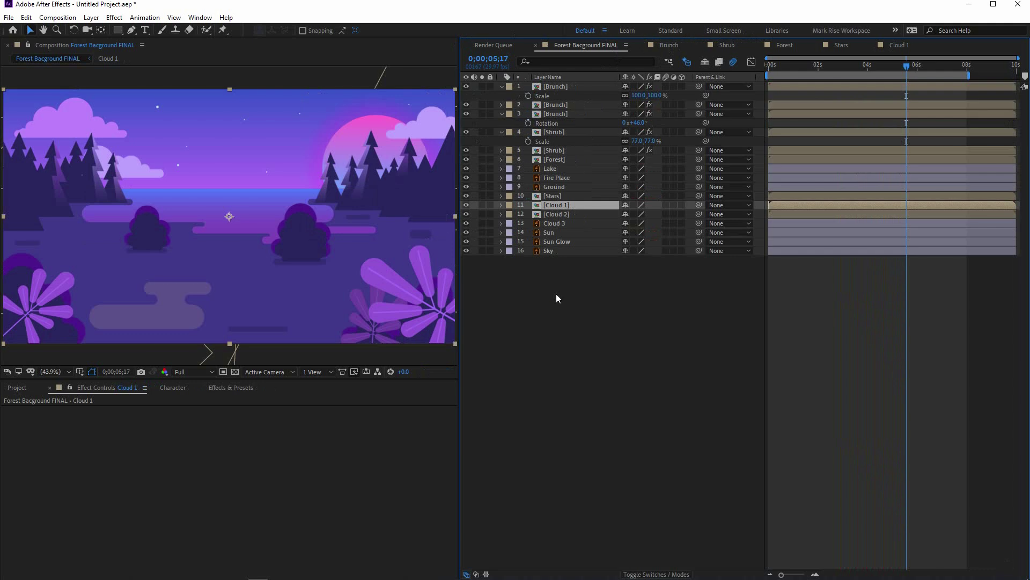
pyautogui.click(556, 294)
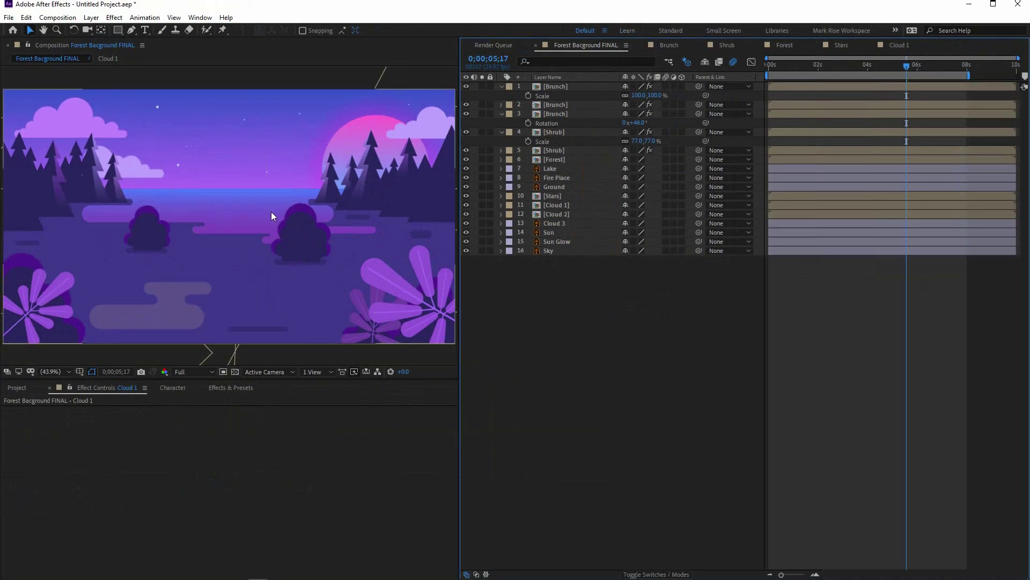
pyautogui.doubleClick(272, 215)
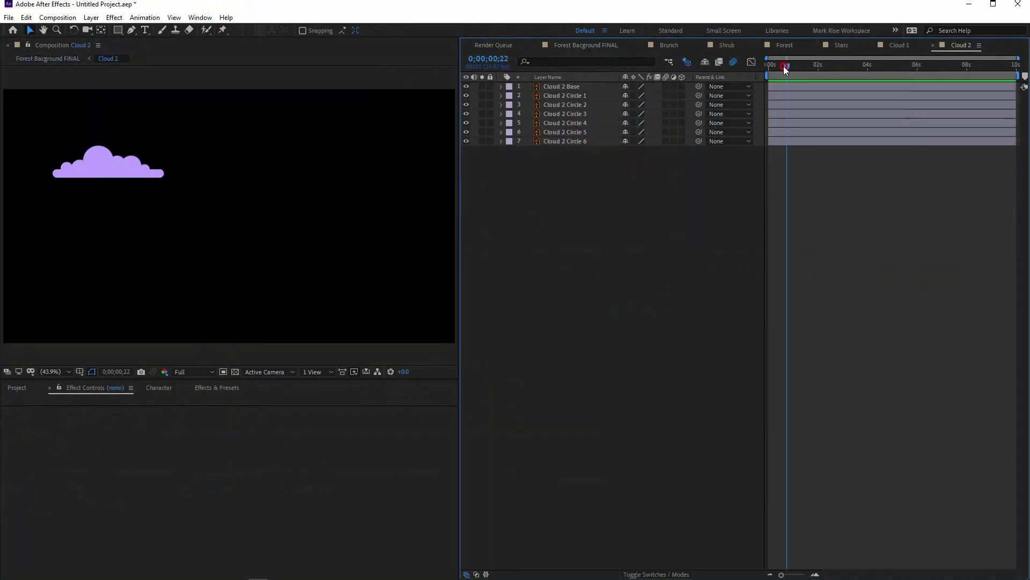
# - Animate Cloud 2 Circle 1's Scale from 100% at the start to 85% at 2 seconds, looped with loopOut("pingpong")
pyautogui.click(564, 95)
pyautogui.press('s')
pyautogui.click(658, 105)
pyautogui.write('8')
pyautogui.press('Return')
pyautogui.press('Home')
pyautogui.hotkey('alt', 'shift', '=')
pyautogui.write('loopOut("pingpong")')
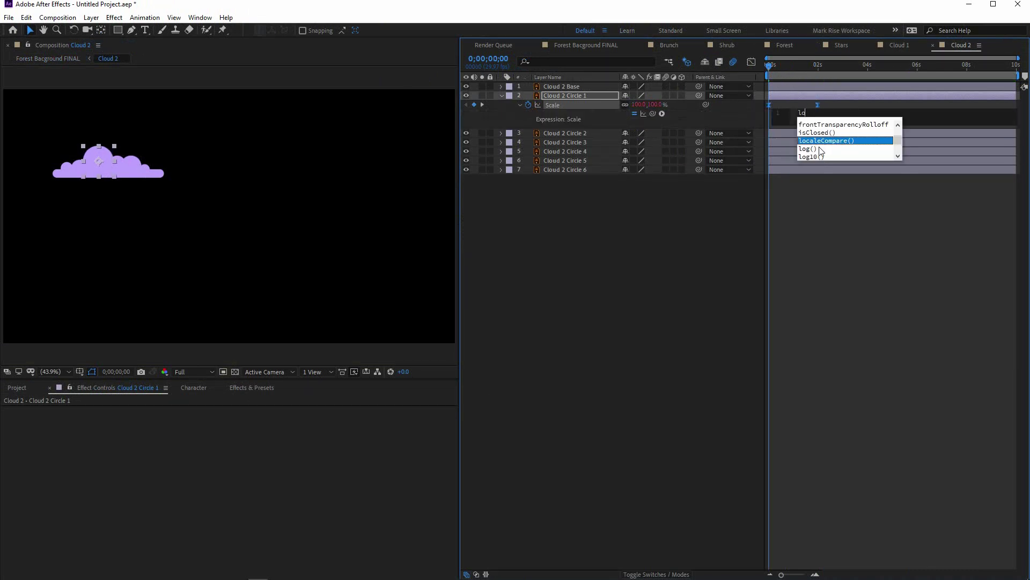
# - Apply the looping Scale animation to Cloud 2's base and remaining circles, shifting Circles 2, 4 and 6 about 1 second earlier
pyautogui.click(824, 102)
pyautogui.hotkey('ctrl', 'a')
pyautogui.hotkey('ctrl', 'v')
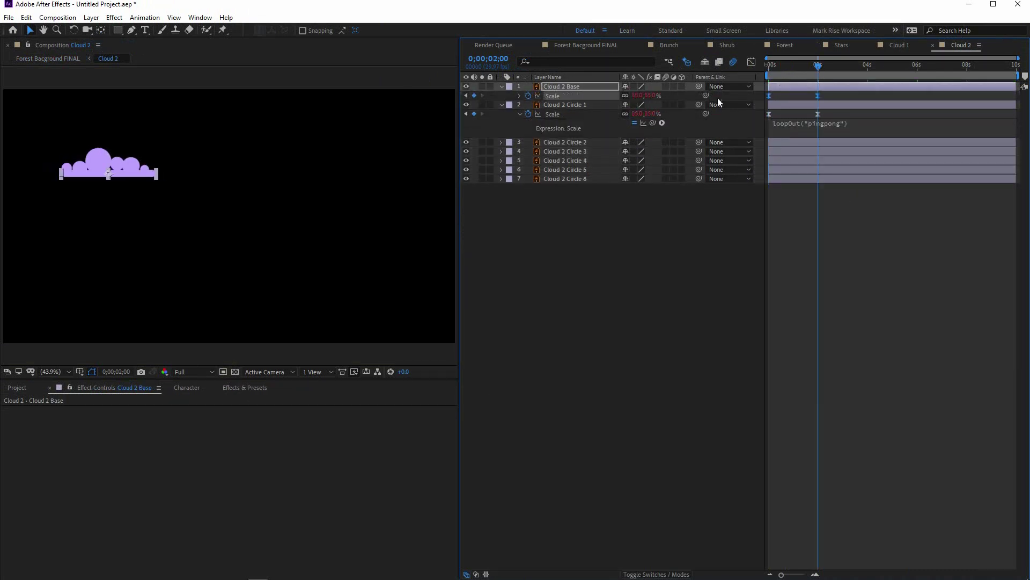
pyautogui.moveTo(854, 126); pyautogui.dragTo(829, 126)
# - Duplicate Cloud 2 Circle 6 several times, place the copies over the gaps above the base, and preview the animation
pyautogui.click(53, 371)
pyautogui.click(69, 491)
pyautogui.hotkey('ctrl', 'd')
pyautogui.hotkey('ctrl', 'd')
pyautogui.hotkey('ctrl', 'd')
pyautogui.hotkey('ctrl', 'd')
pyautogui.hotkey('ctrl', 'd')
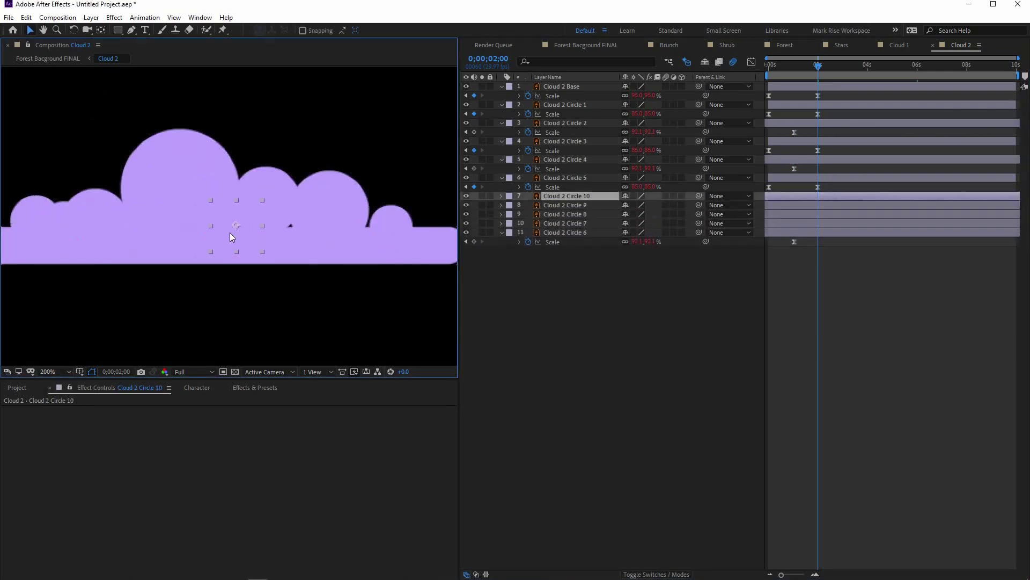
pyautogui.press('Home')
pyautogui.press('space')
# - Return to Forest Bacground FINAL and duplicate the Cloud 2 layer
pyautogui.click(48, 58)
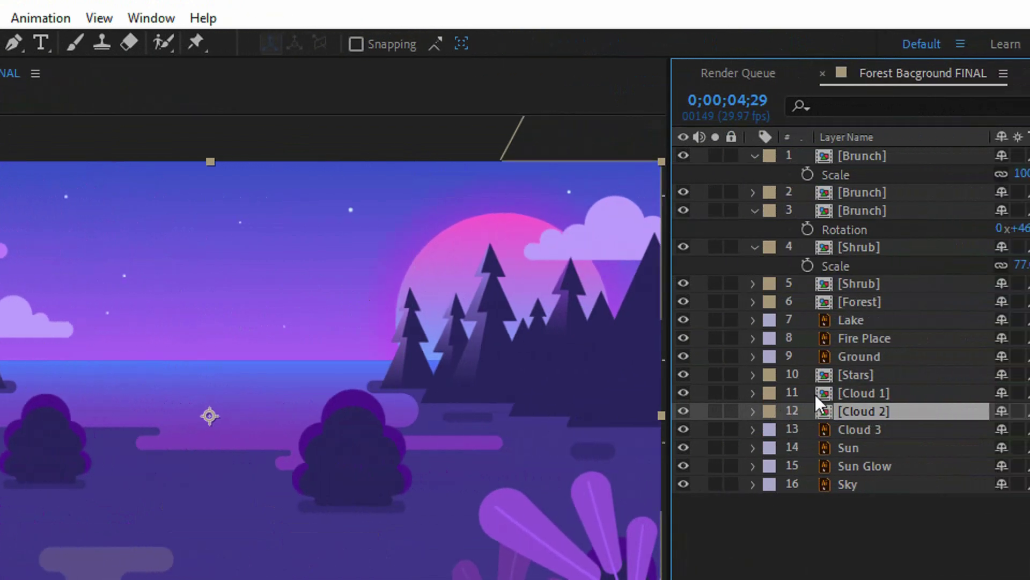
pyautogui.click(1016, 394)
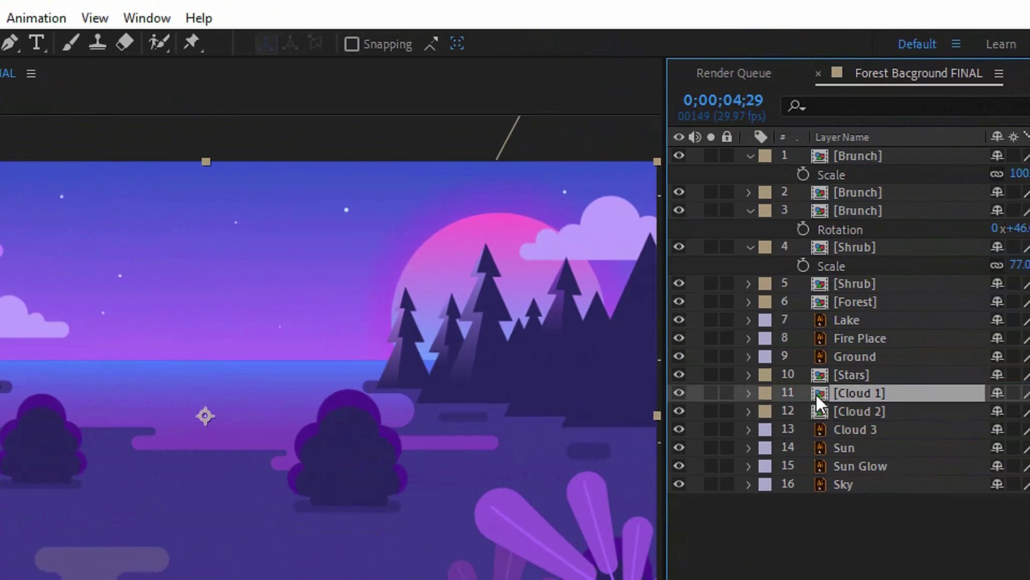
pyautogui.click(818, 411)
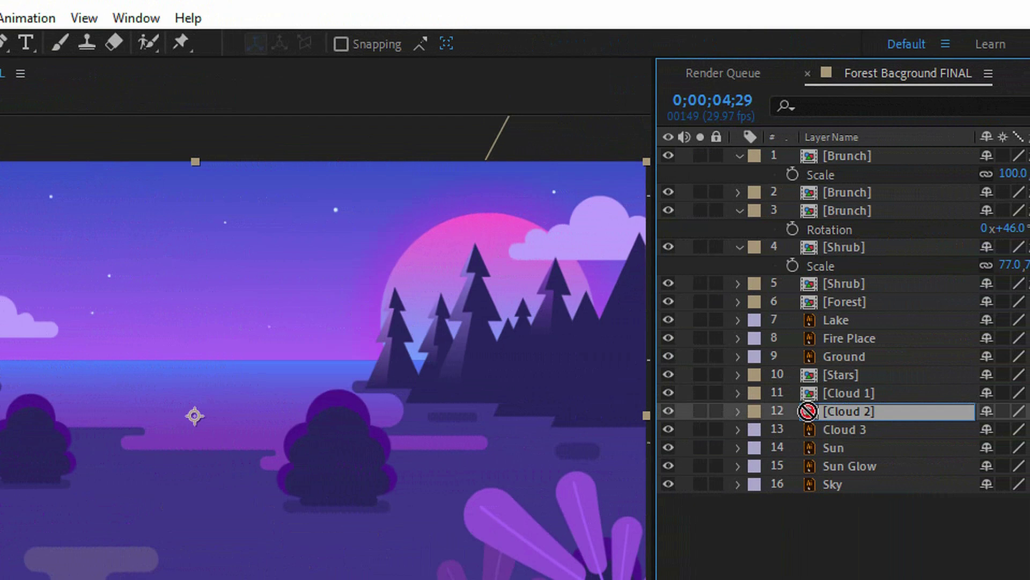
pyautogui.hotkey('ctrl', 'd')
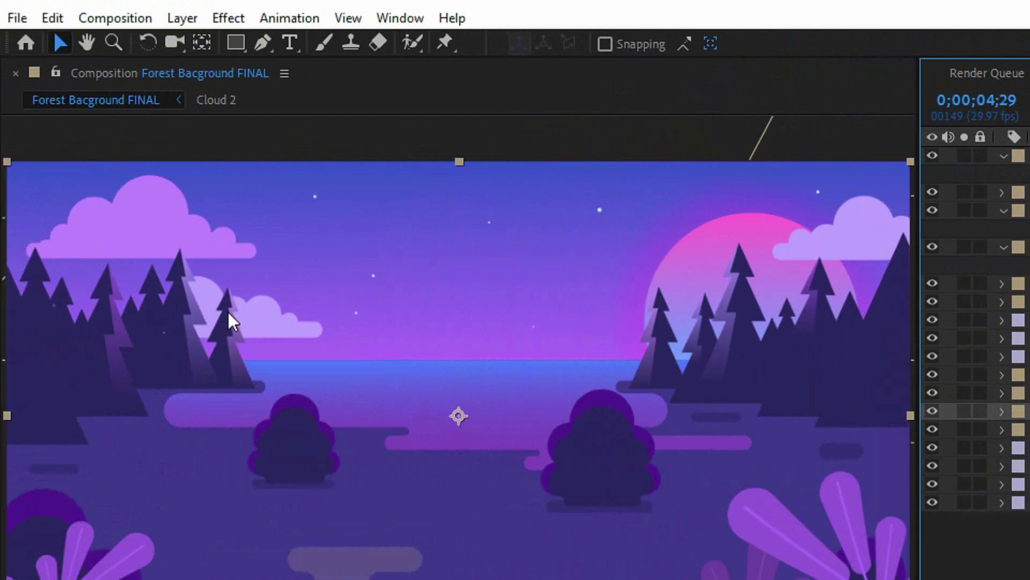
# - Move the Cloud 2 copy over the Cloud 3 artwork beside the sun and delete the Cloud 3 layer
pyautogui.moveTo(290, 315); pyautogui.dragTo(907, 235)
pyautogui.moveTo(816, 234); pyautogui.dragTo(815, 236)
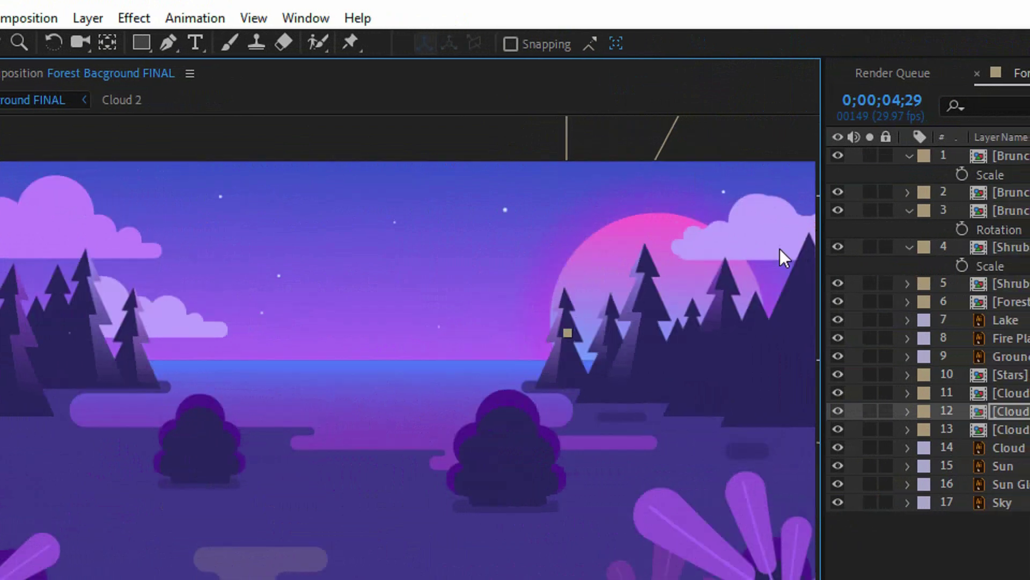
pyautogui.moveTo(741, 229); pyautogui.dragTo(742, 230)
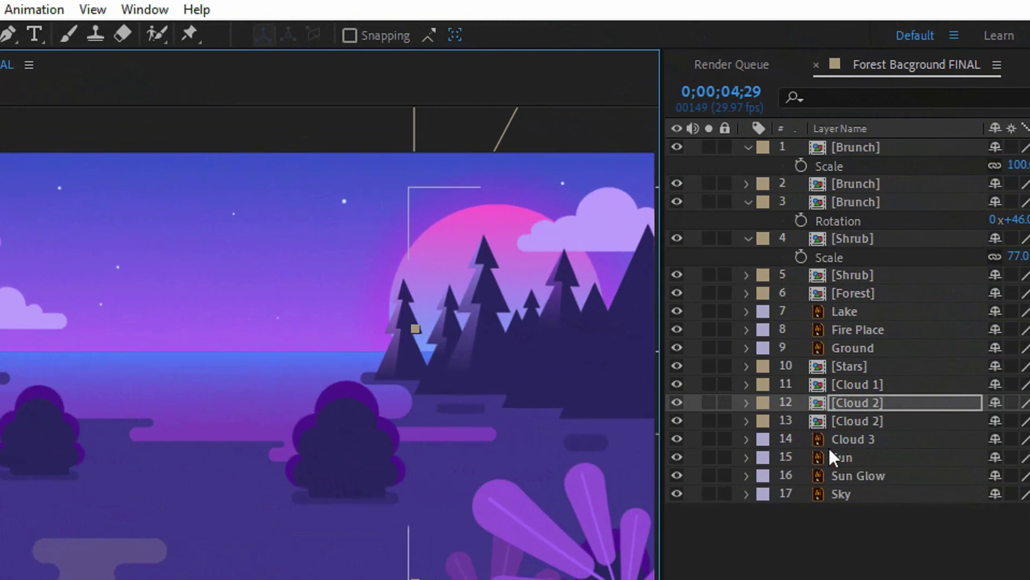
pyautogui.click(994, 448)
pyautogui.press('Delete')
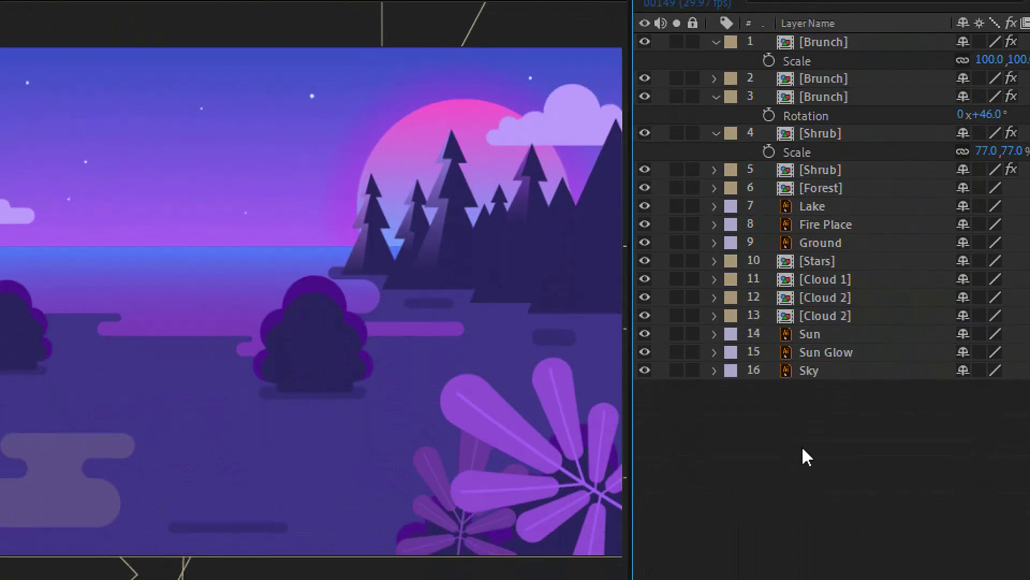